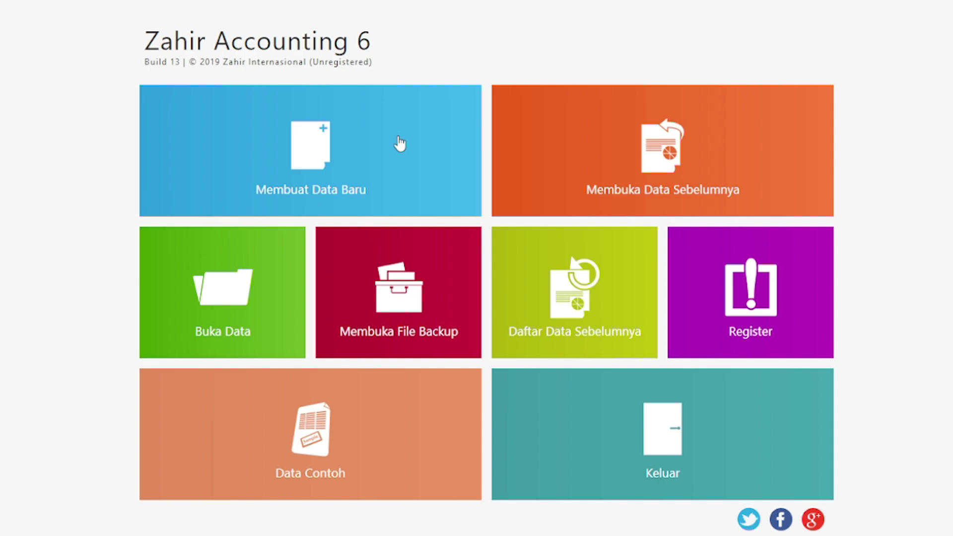
- Start a new company data file with company name PT ALZENA MUSLIMAH, country Indonesia and city Jakarta
click(393, 151)
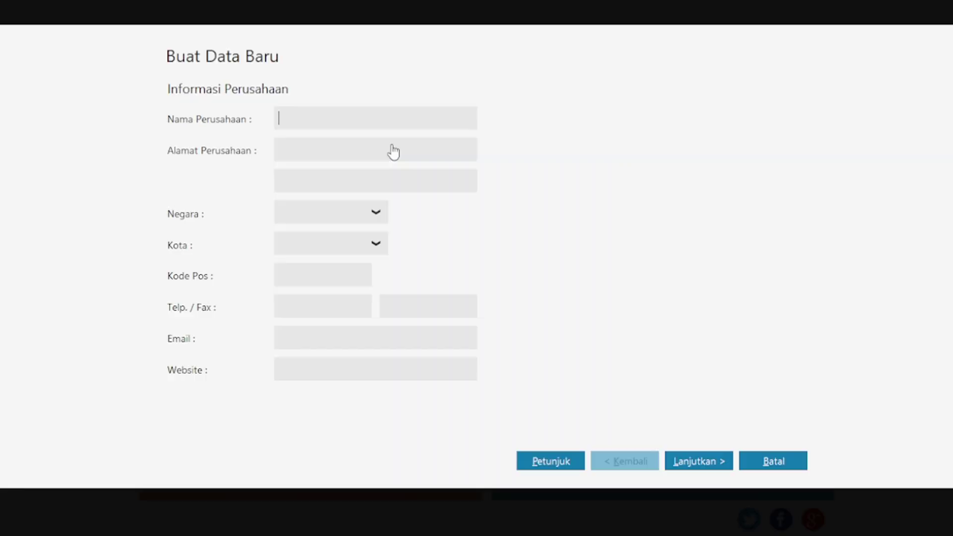
click(376, 212)
click(327, 258)
click(373, 245)
click(332, 351)
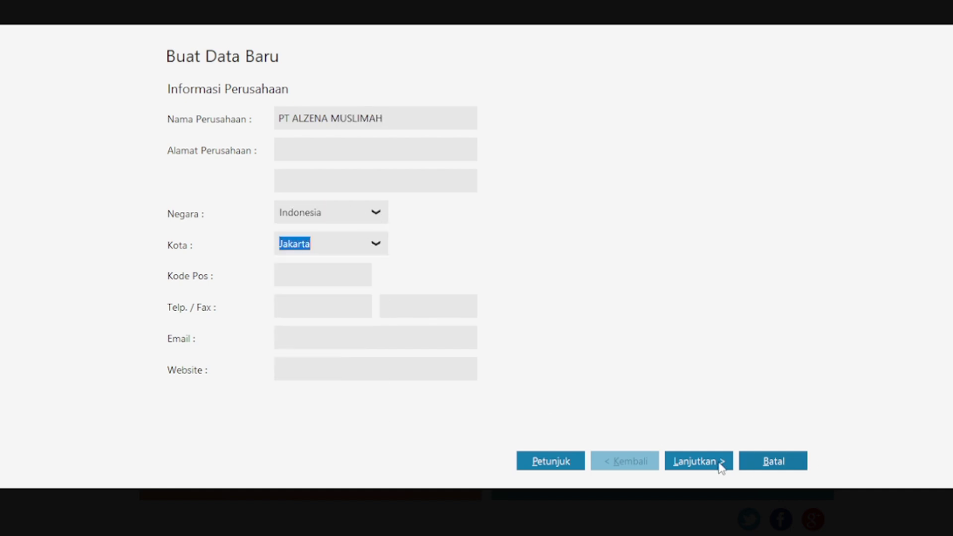
click(715, 462)
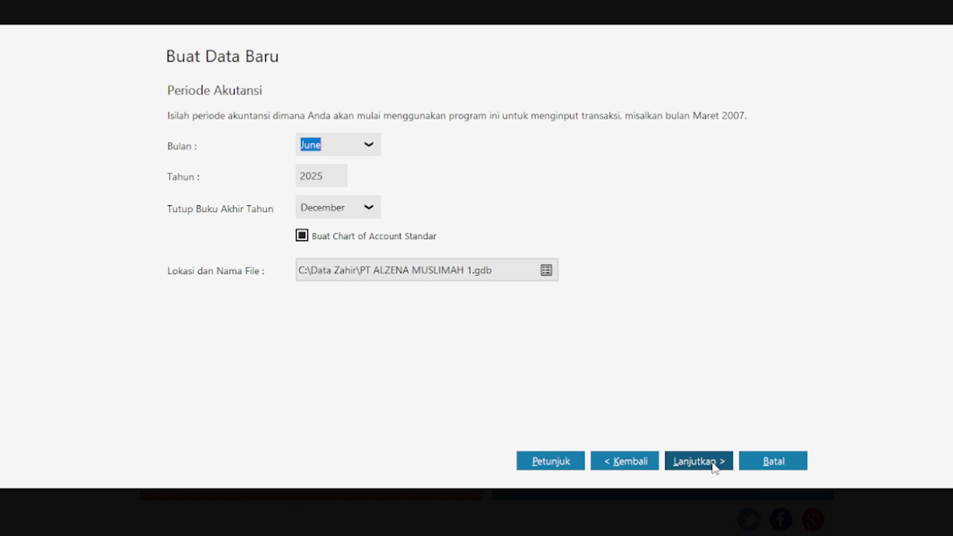
- Set the accounting period of the new data file to start in January 2018
click(374, 144)
scroll(366, 209, up, 4)
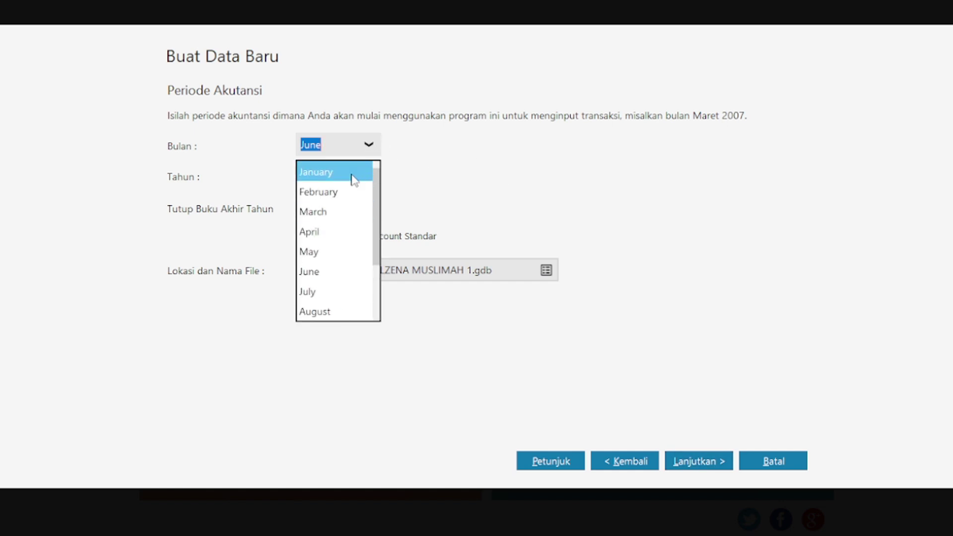
click(353, 176)
text(201)
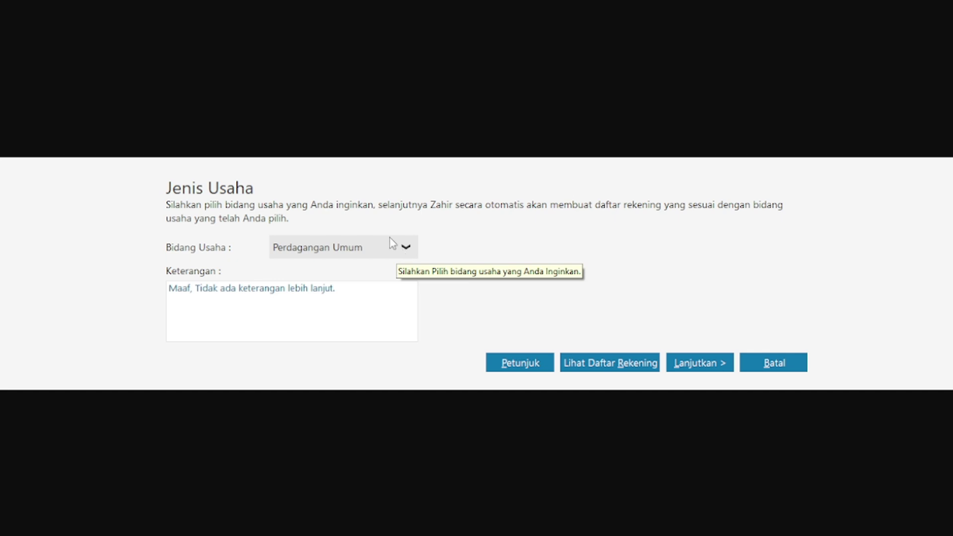
- Choose Perdagangan Umum as the business type and confirm the choice
click(406, 247)
click(370, 274)
click(699, 366)
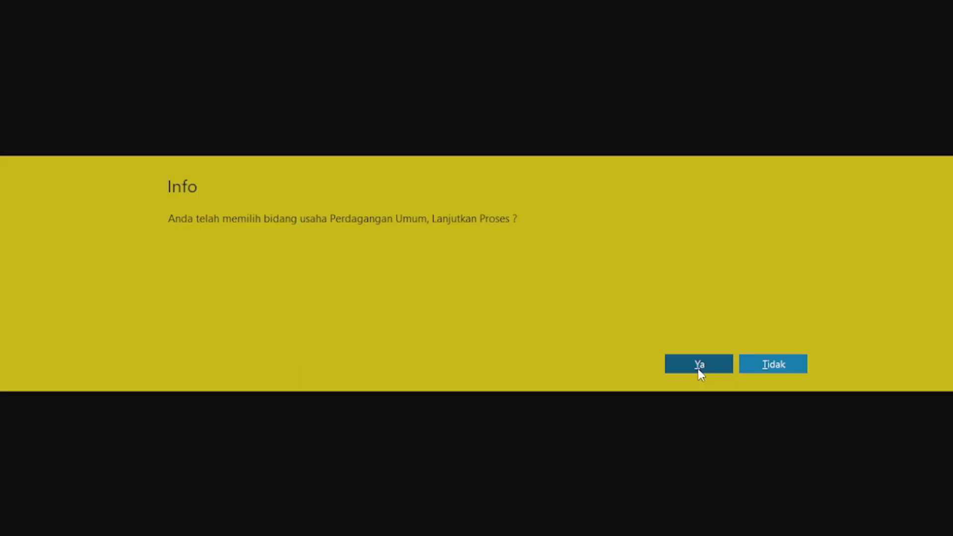
click(712, 361)
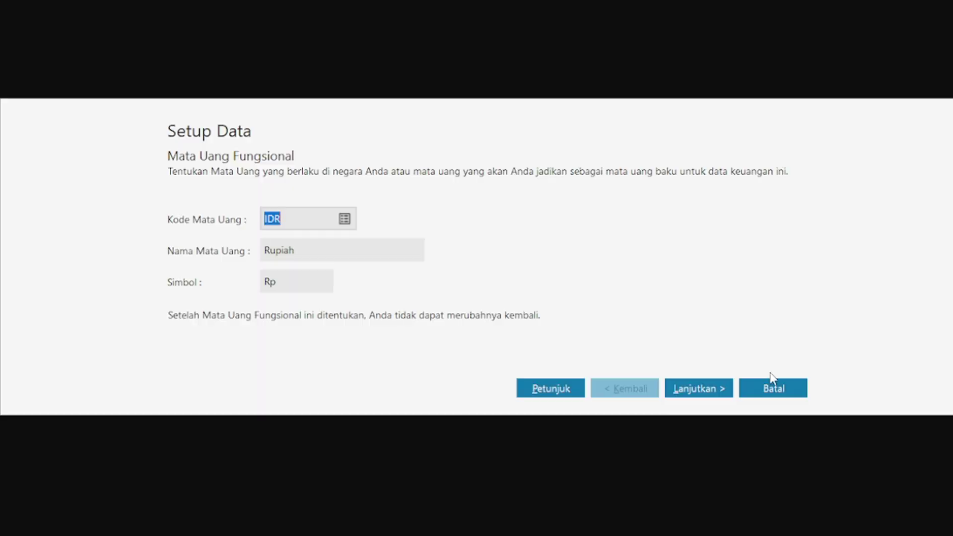
- Accept IDR as functional currency, set the USD exchange rate to 17000 IDR and finish the currency setup
click(714, 392)
click(301, 308)
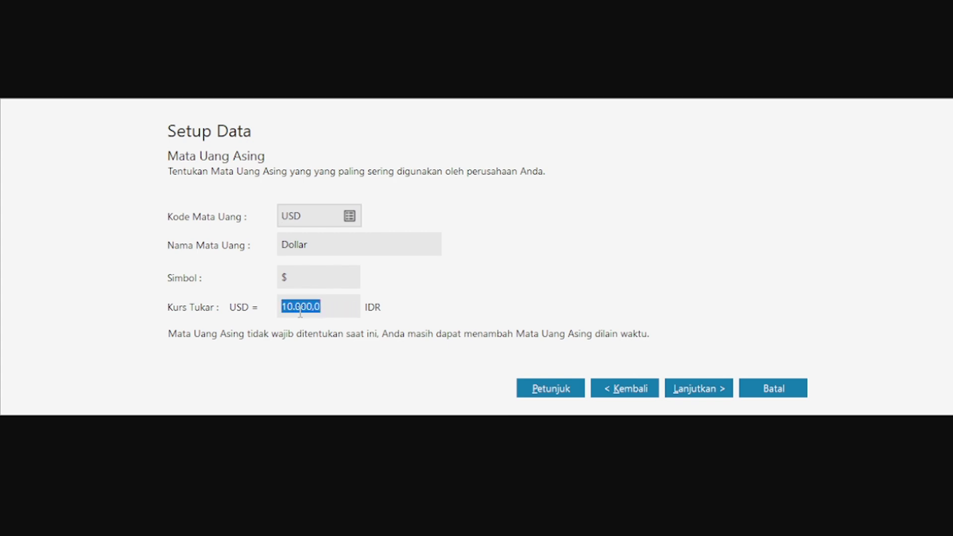
text(17)
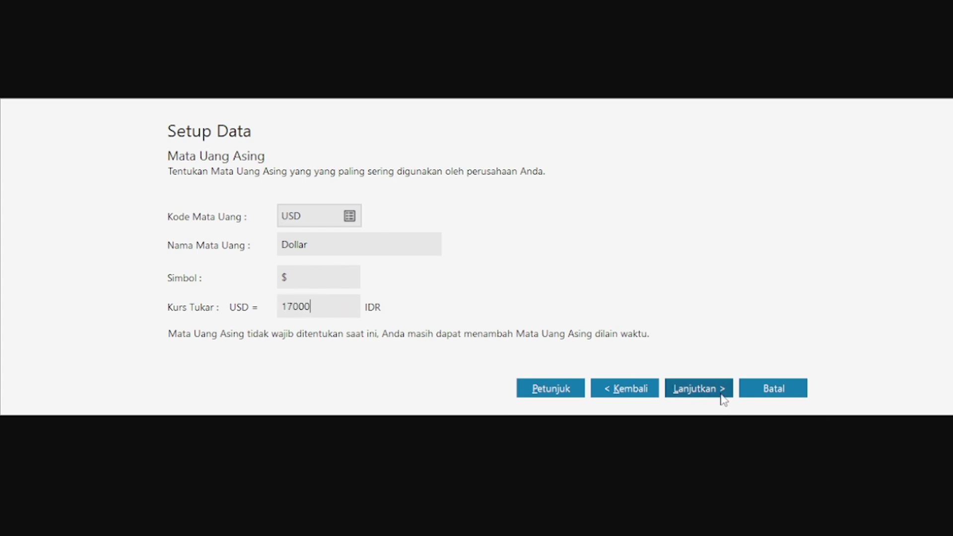
click(716, 393)
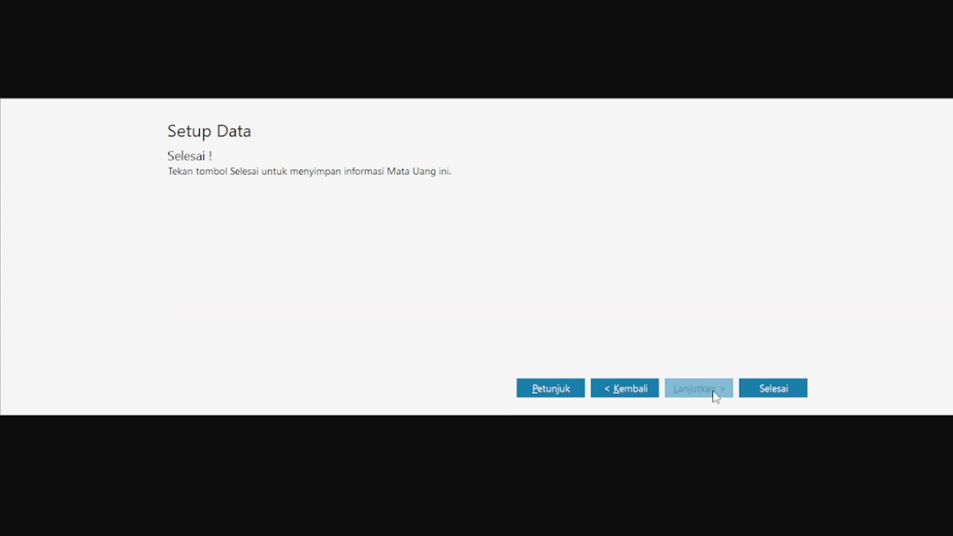
click(760, 392)
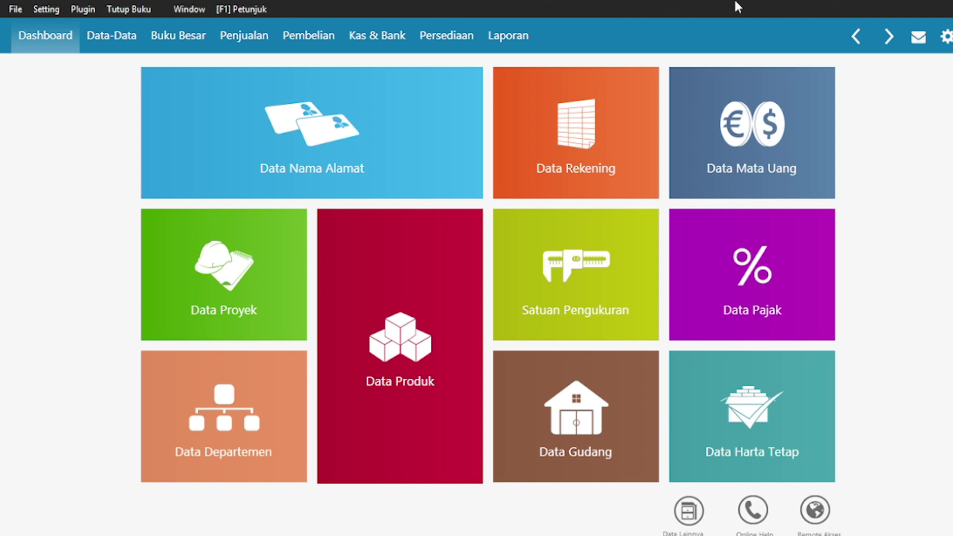
- Open the account list (Data Rekening) and switch it to the table view
click(111, 35)
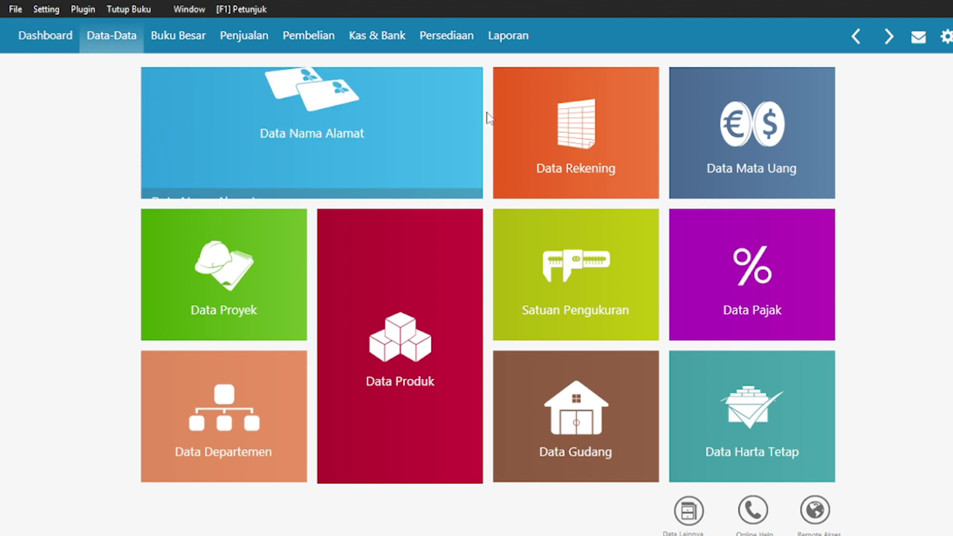
mouse_move(584, 142)
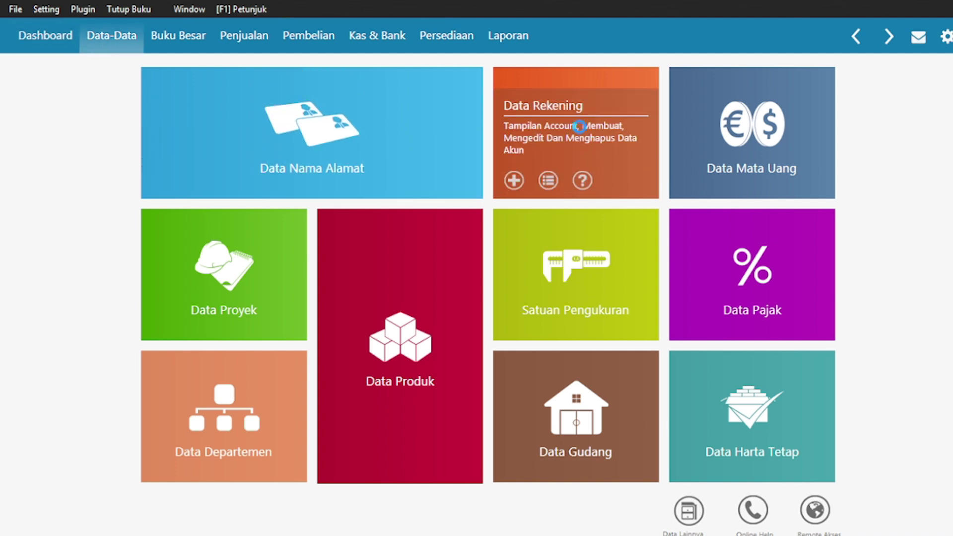
click(595, 123)
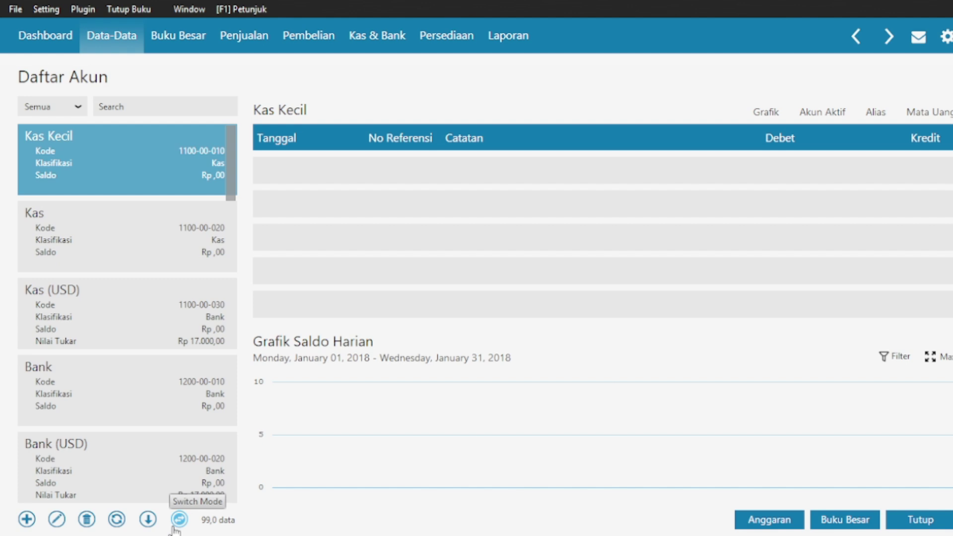
click(179, 520)
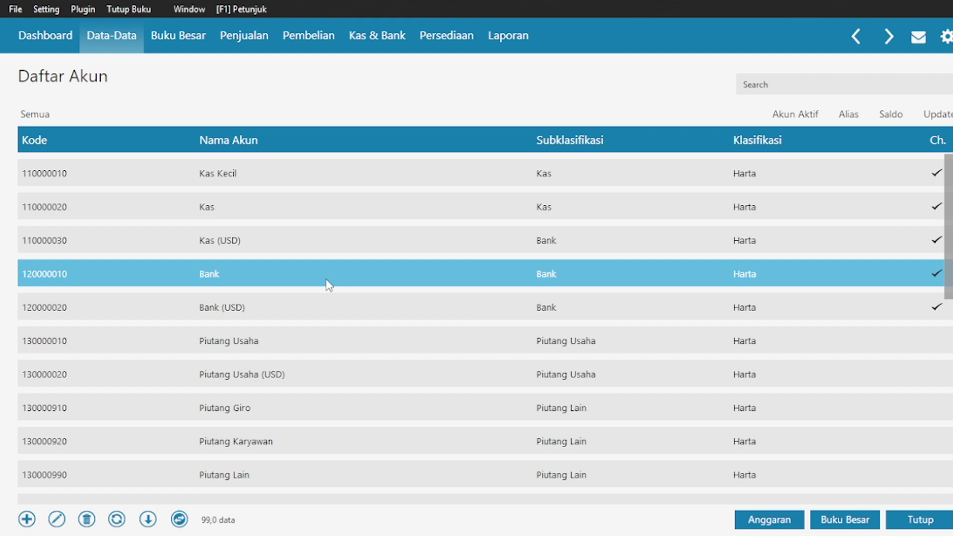
- Rename the Bank account to Bank BCA and save it
double_click(327, 281)
click(795, 375)
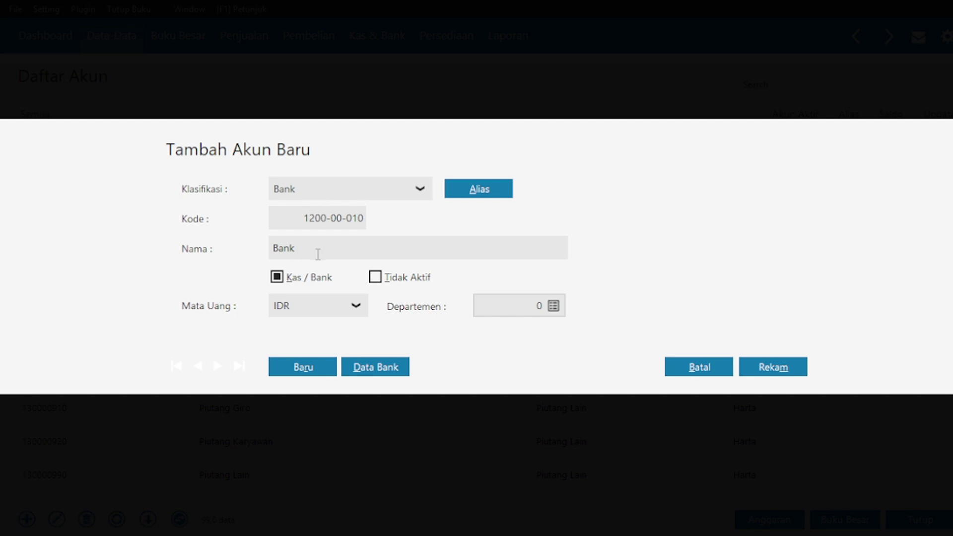
click(318, 253)
click(319, 253)
click(779, 369)
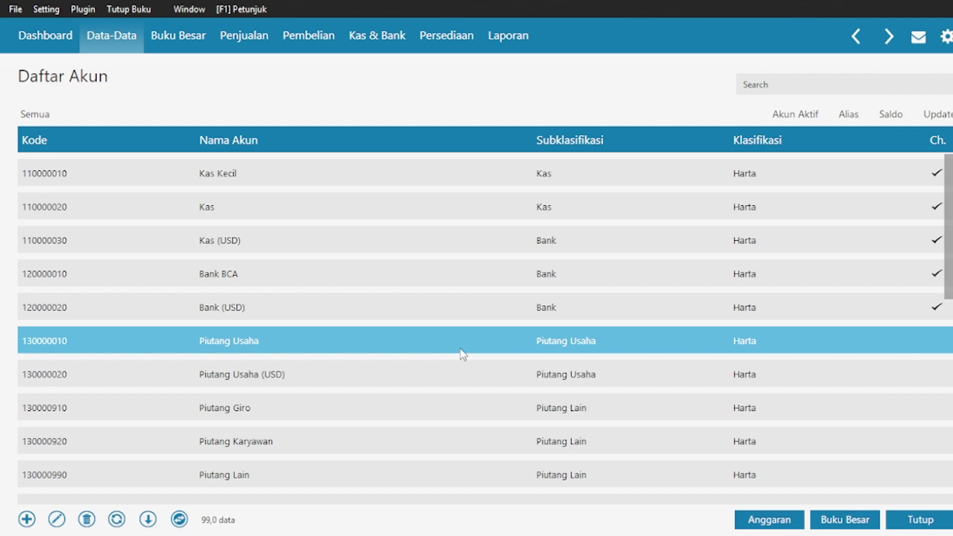
- Rename the Piutang Usaha account to Piutang Dagang and save it
double_click(461, 349)
click(774, 375)
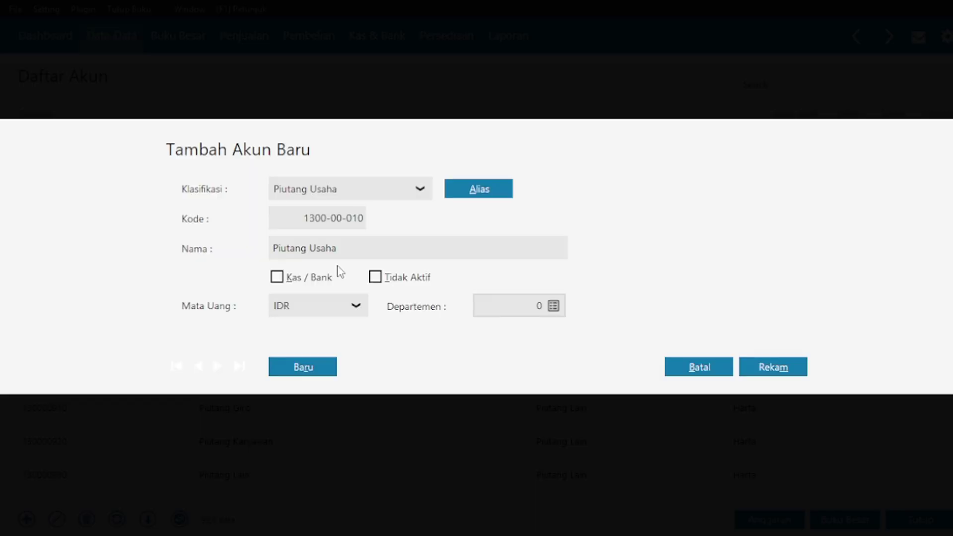
double_click(329, 246)
text(Dagang)
click(772, 367)
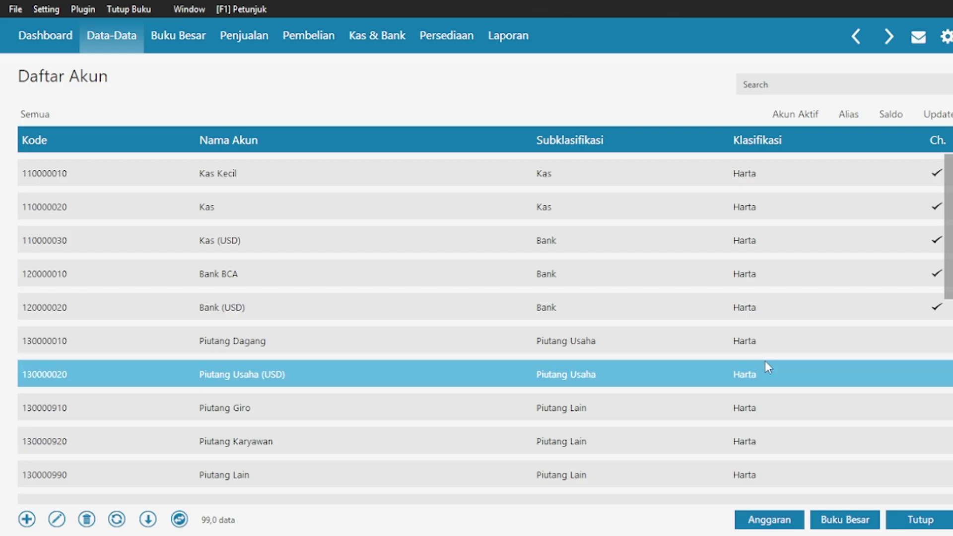
- Rename the inventory account Persediaan # 1 to Persediaan Gamis and save it
scroll(511, 334, down, 3)
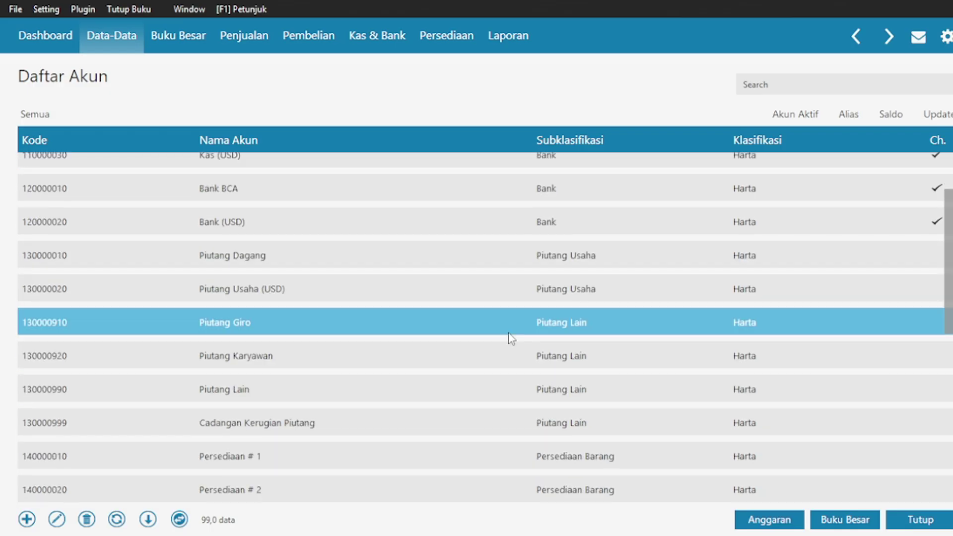
click(329, 456)
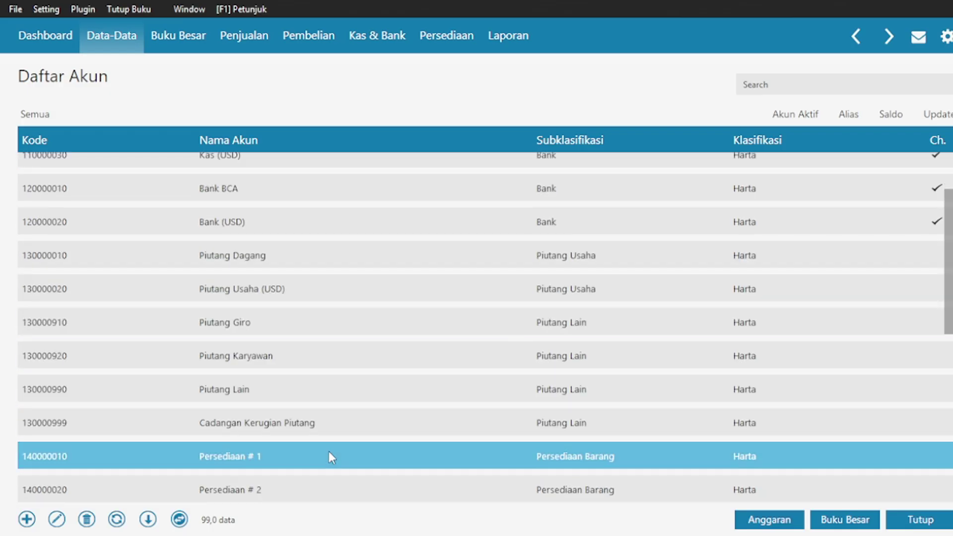
double_click(329, 457)
click(771, 375)
double_click(285, 291)
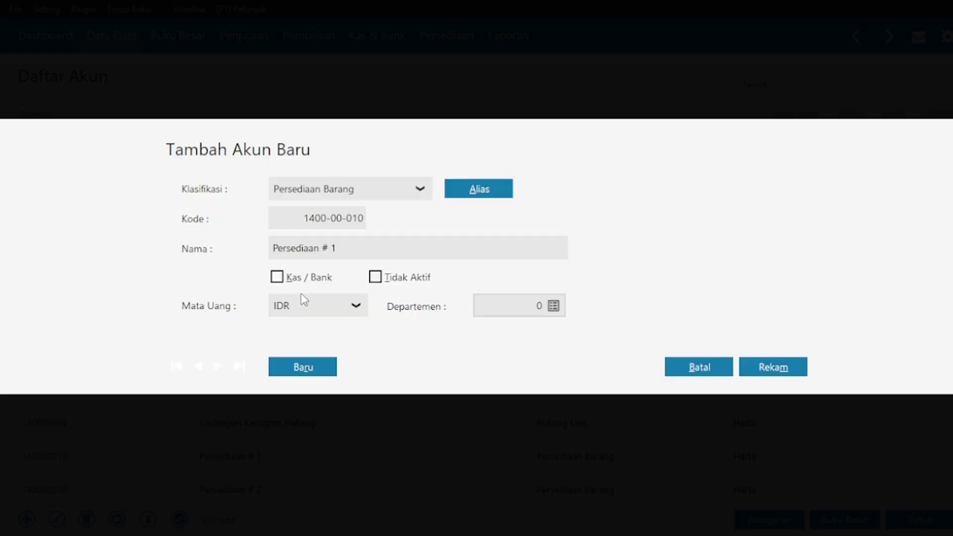
click(463, 248)
text(Gamis)
click(777, 366)
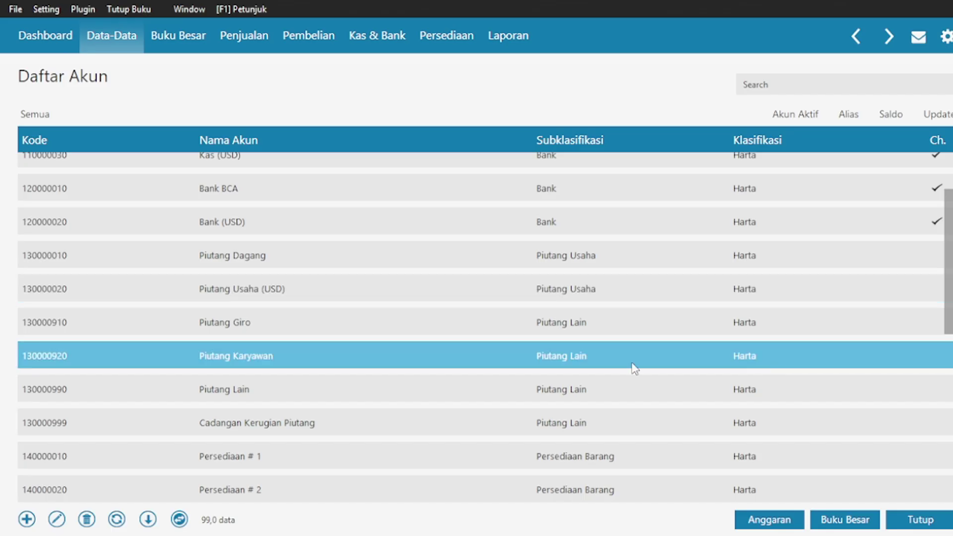
- Rename the inventory account Persediaan # 2 to Persediaan Jilbab and save it
click(288, 496)
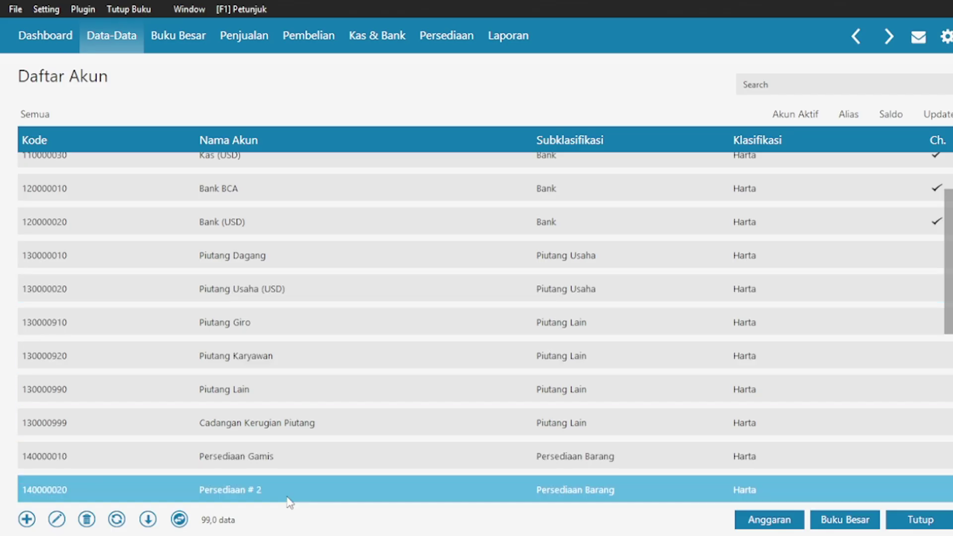
double_click(323, 495)
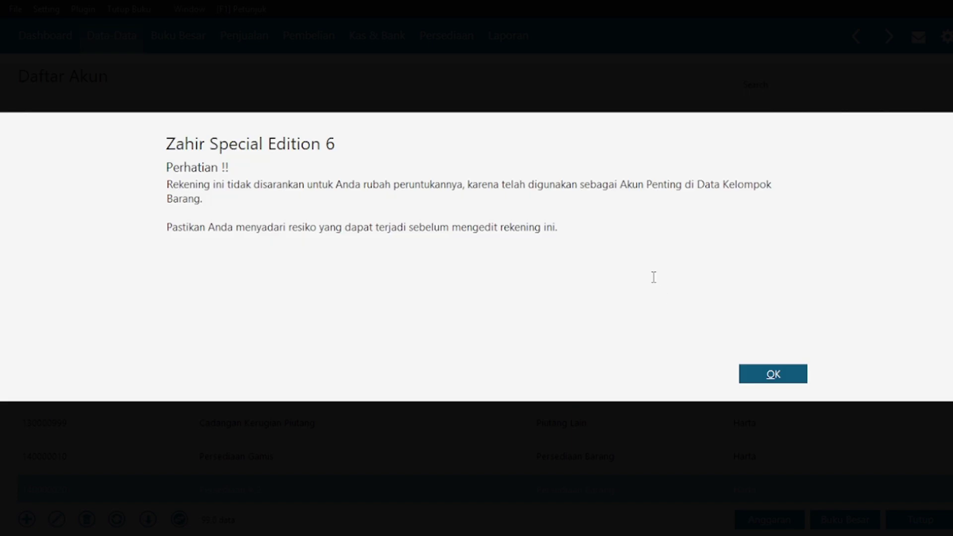
click(794, 374)
click(395, 329)
double_click(289, 494)
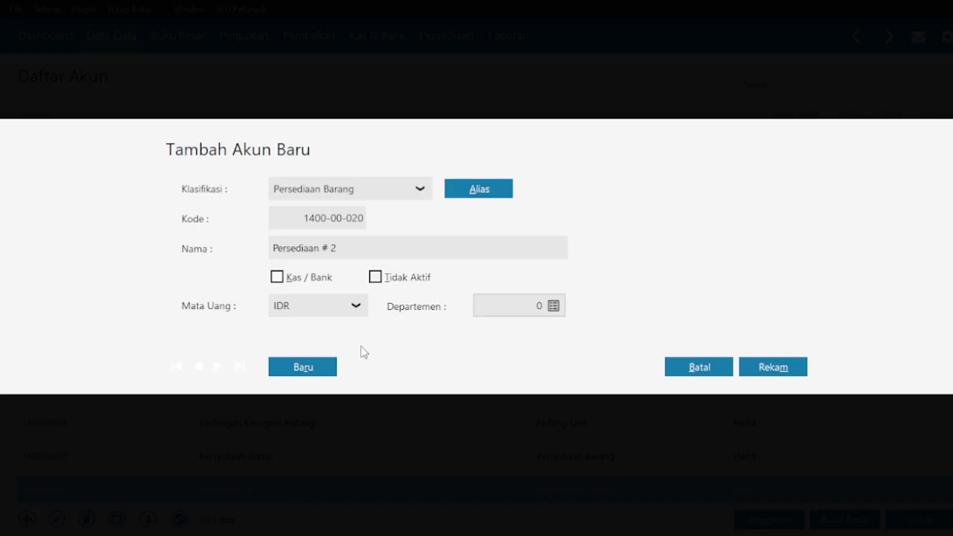
click(394, 249)
click(394, 248)
key(BackSpace)
text(Jilbab)
click(768, 370)
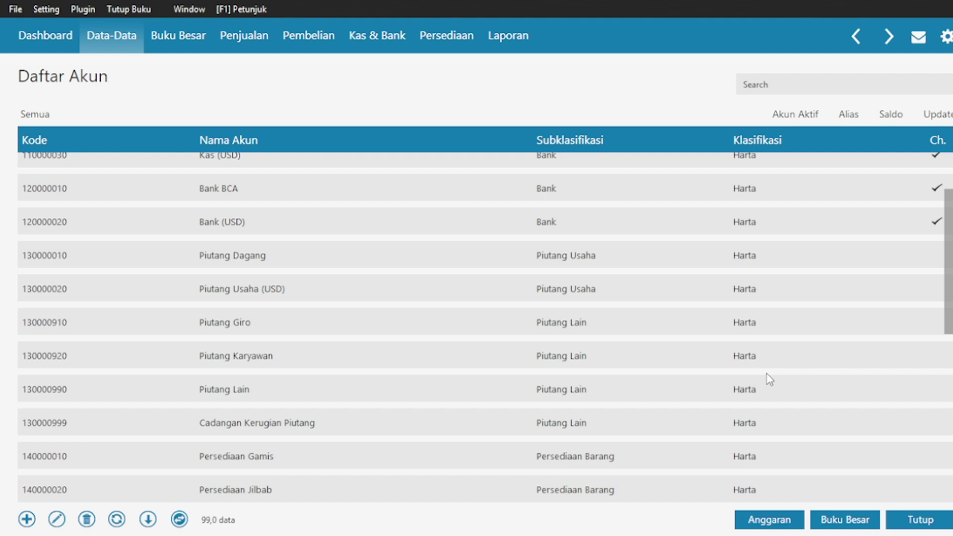
- Rename the fixed asset account Mesin & Peralatan to Mesin and save it
scroll(494, 358, down, 3)
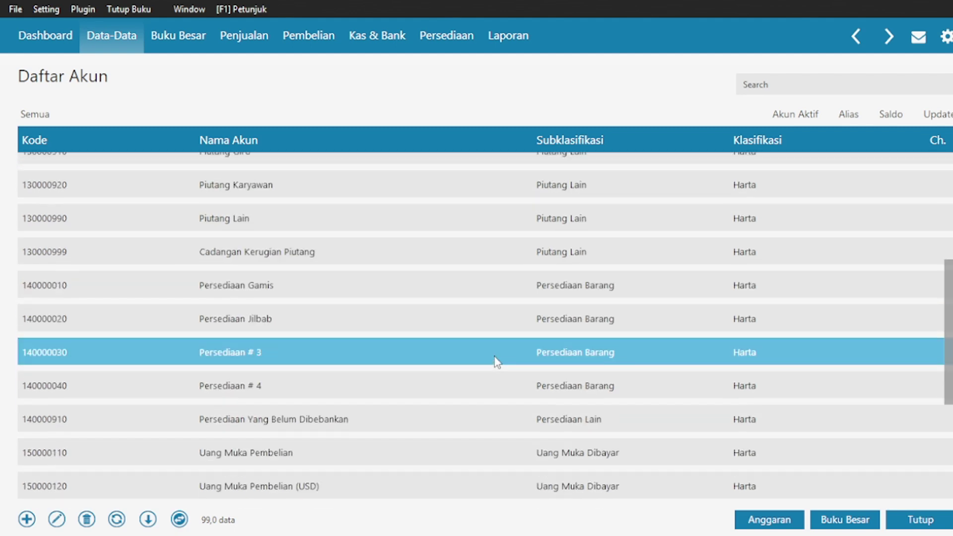
scroll(494, 356, down, 10)
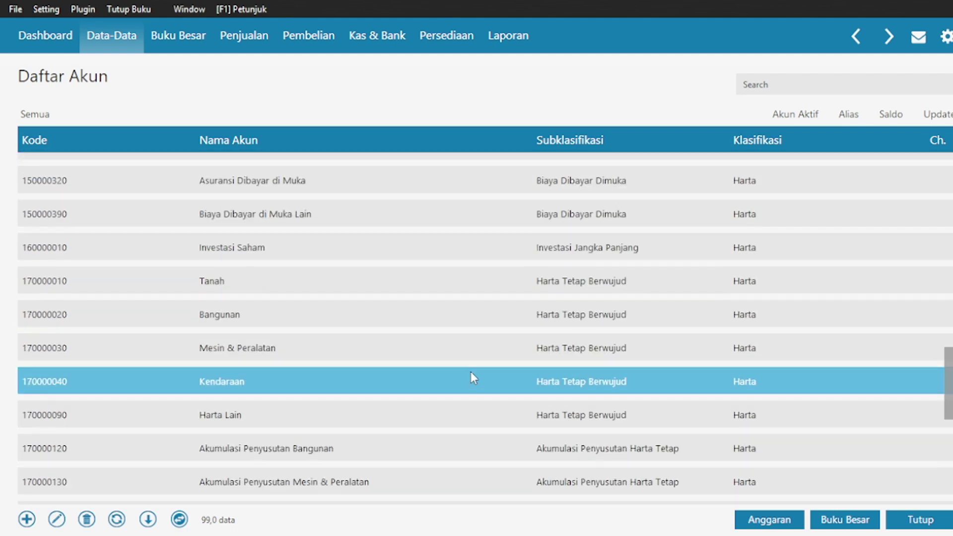
double_click(363, 346)
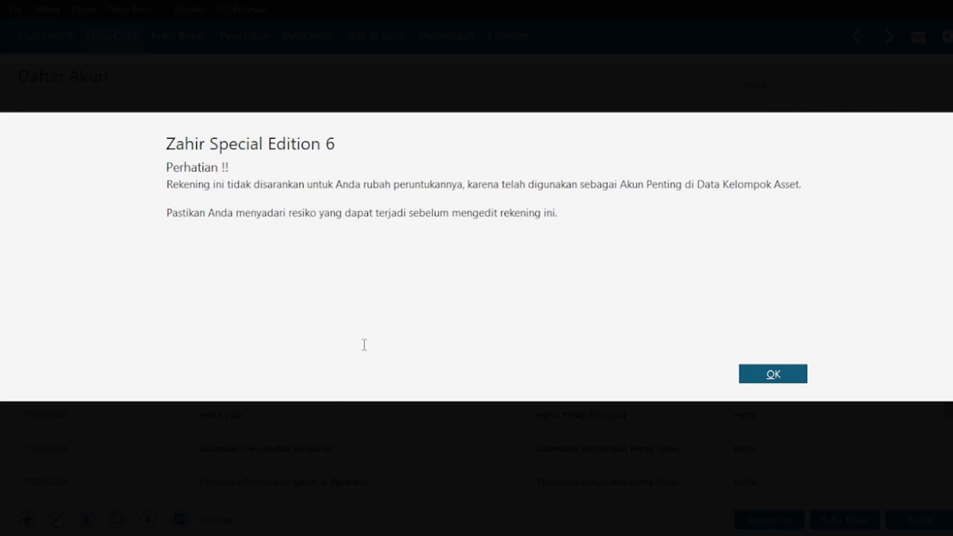
click(740, 380)
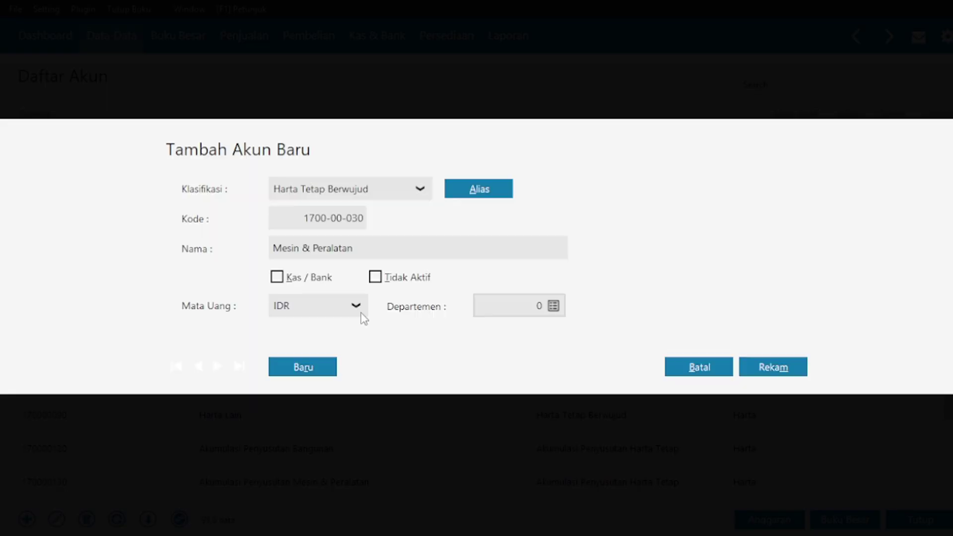
click(371, 246)
click(368, 247)
key(ctrl+shift+Left)
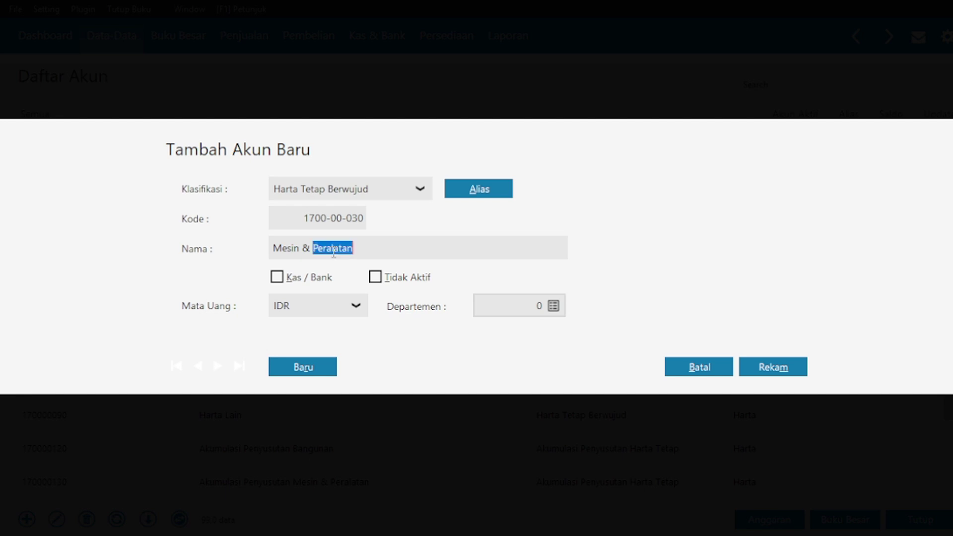
key(BackSpace)
key(BackSpace)
key(BackSpace)
key(BackSpace)
click(762, 373)
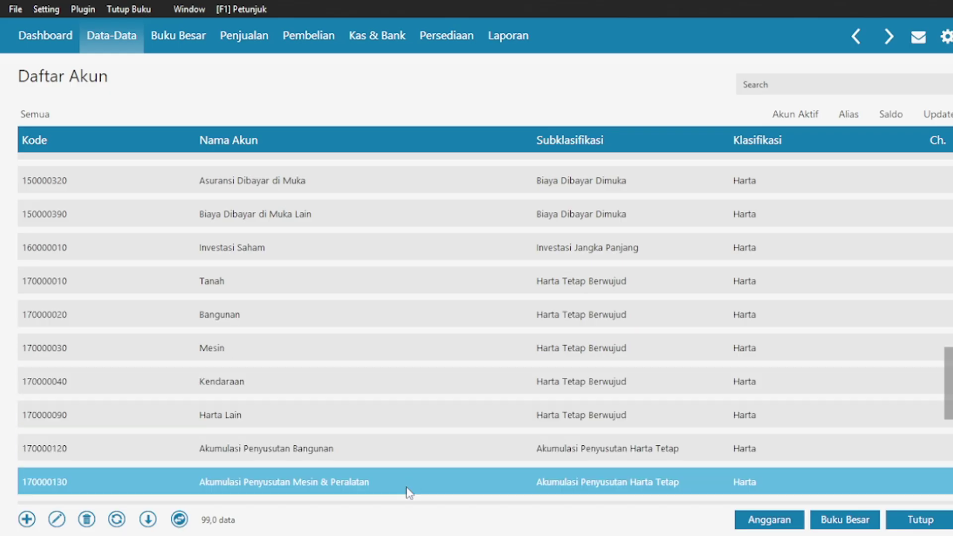
- Rename the Akumulasi Penyusutan Mesin & Peralatan account to Akumulasi Penyusutan Mesin and save it
double_click(412, 481)
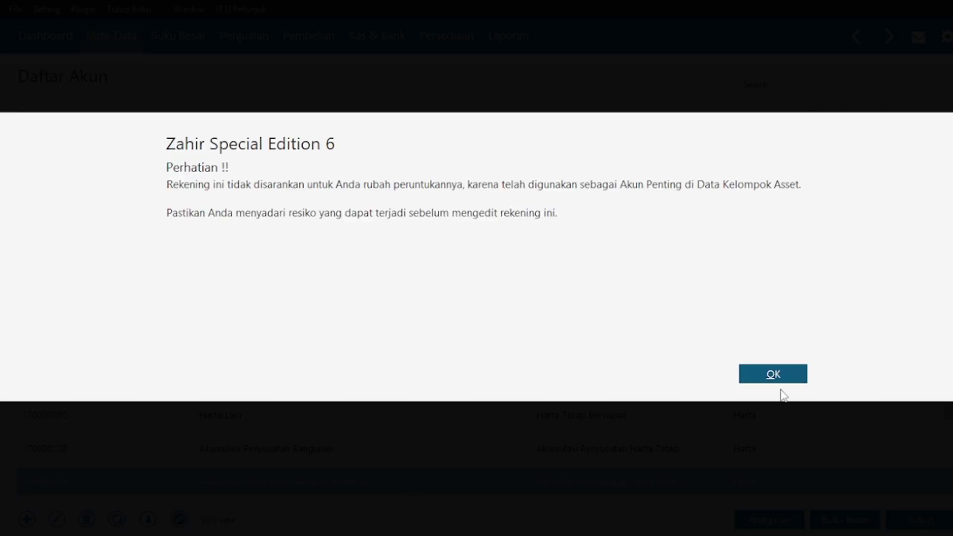
click(779, 371)
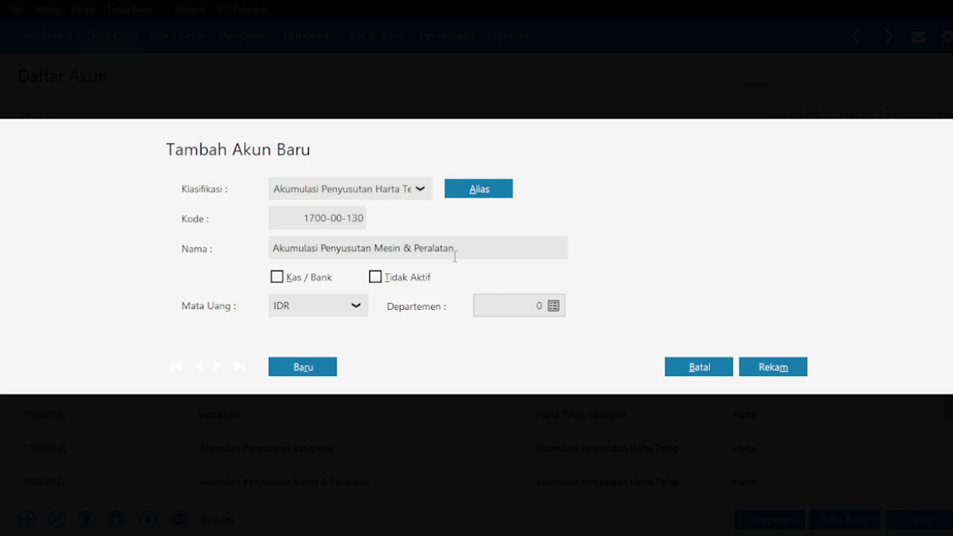
click(457, 250)
key(ctrl+shift+Left)
key(BackSpace)
key(BackSpace)
key(BackSpace)
key(BackSpace)
click(742, 373)
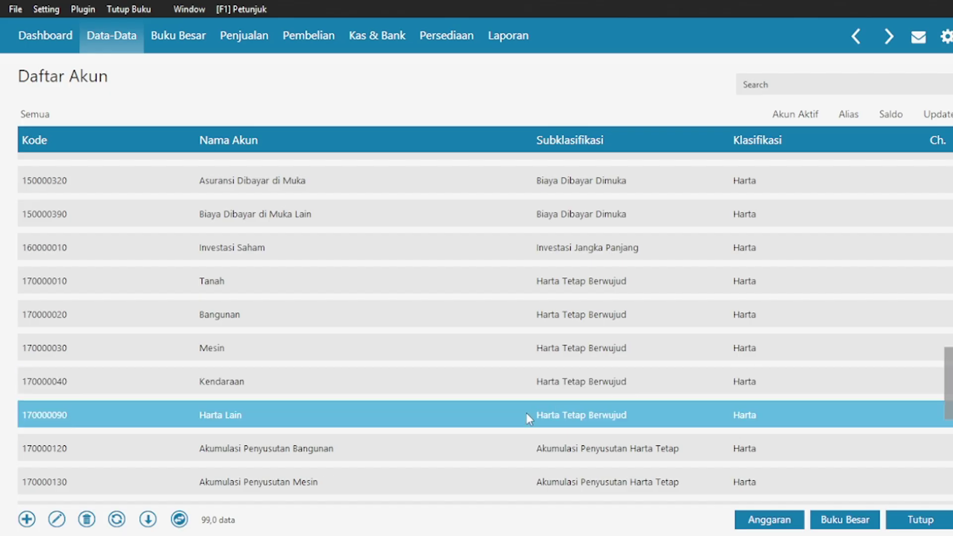
- Rename the liability account Utang Usaha to Utang Dagang and save it
scroll(528, 410, down, 3)
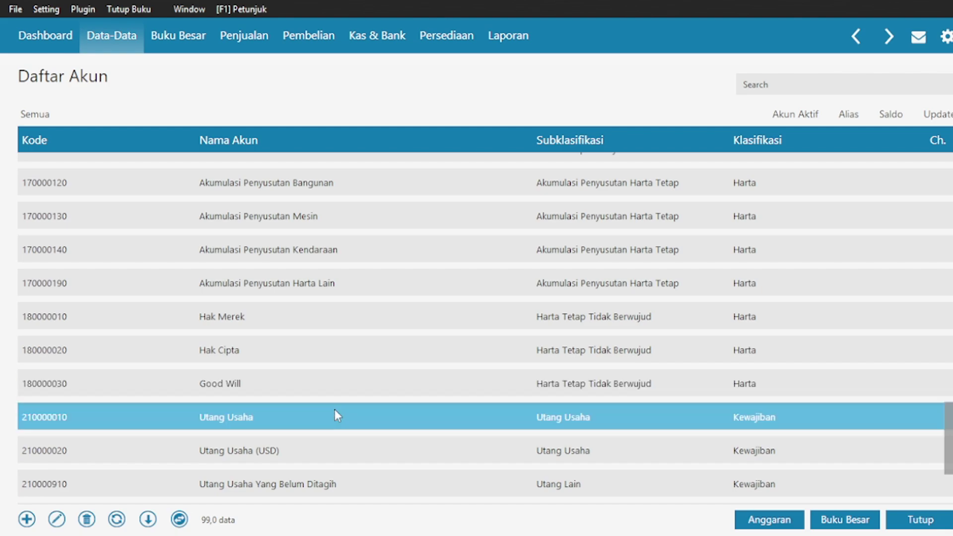
double_click(338, 415)
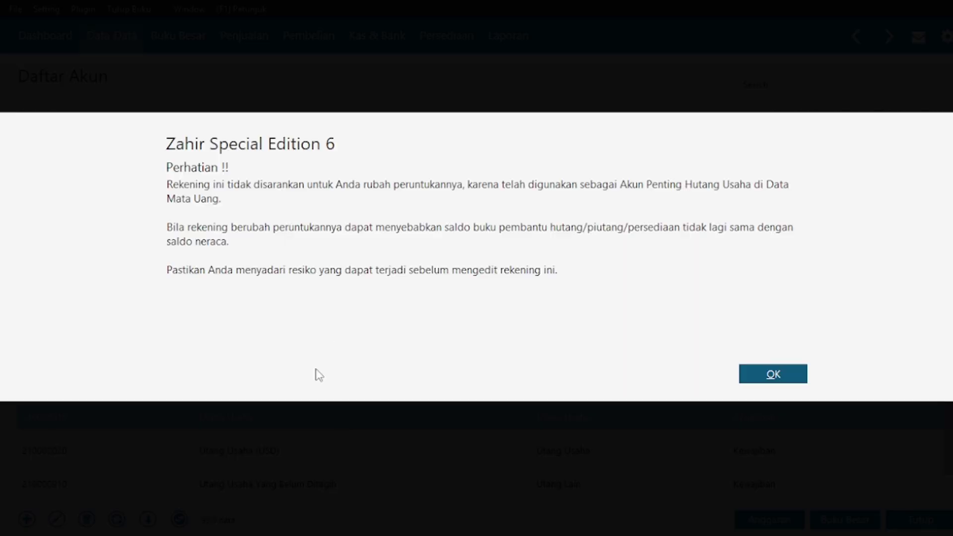
click(791, 376)
key(shift+Left)
key(shift+Left)
key(shift+Left)
key(shift+Left)
key(shift+Left)
text(Da)
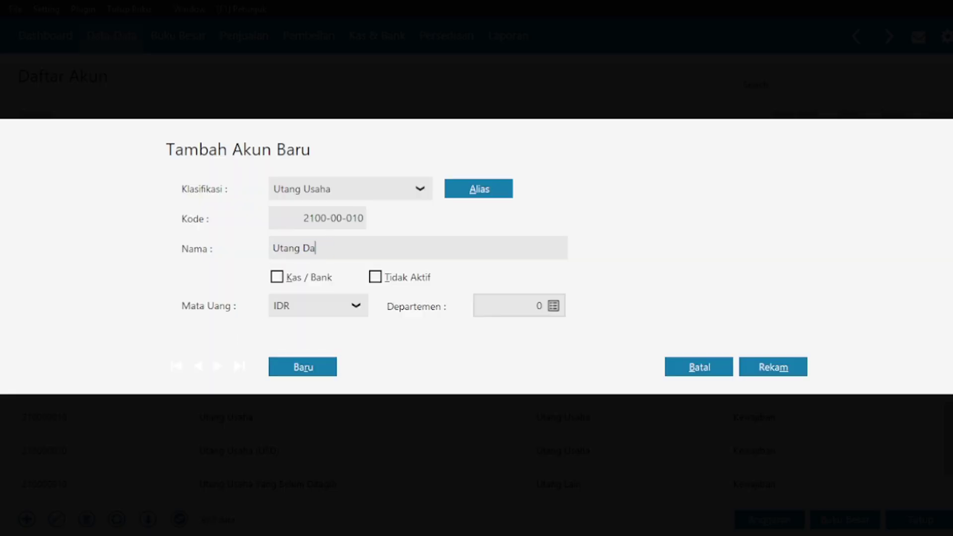
click(760, 372)
- Rename the tax payable account Utang PPh 24 to Utang PPN and save it
scroll(505, 368, down, 1)
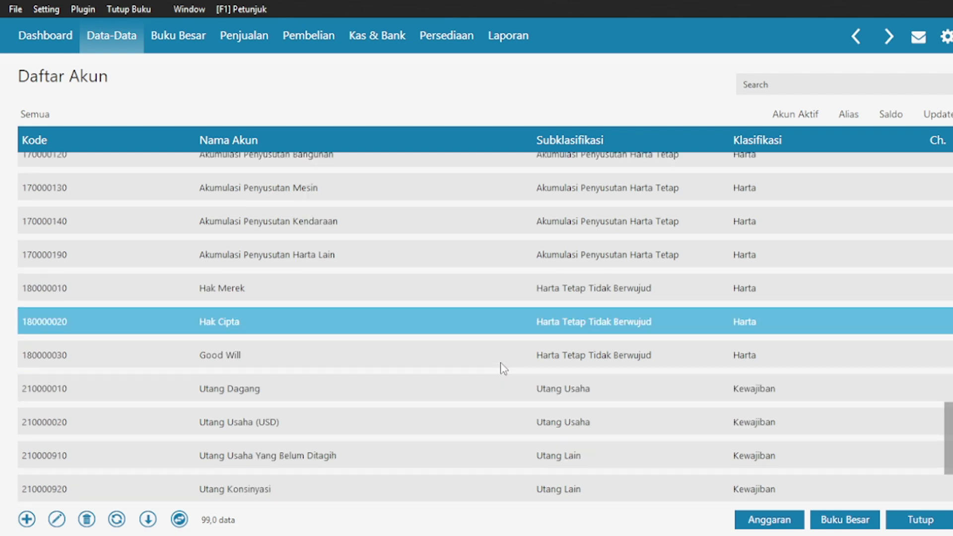
scroll(498, 367, down, 5)
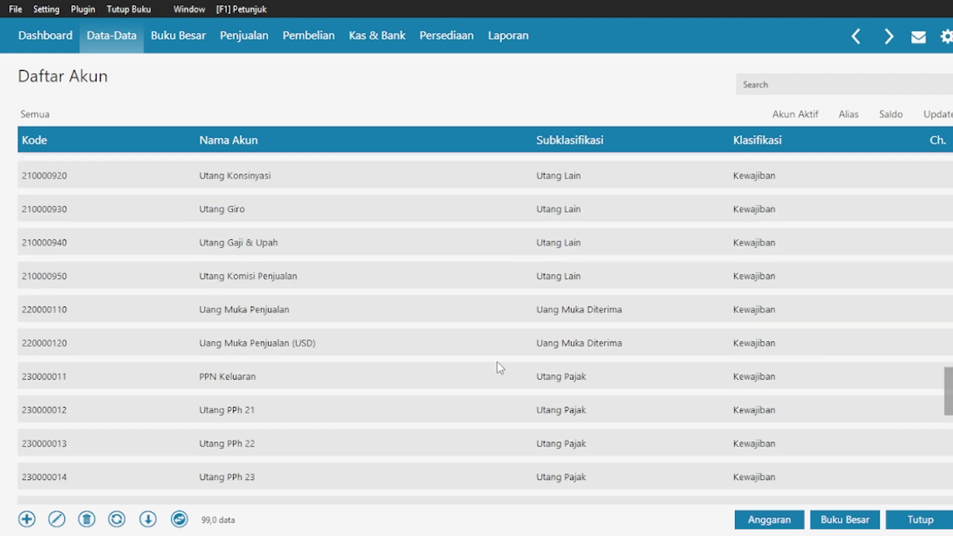
double_click(354, 476)
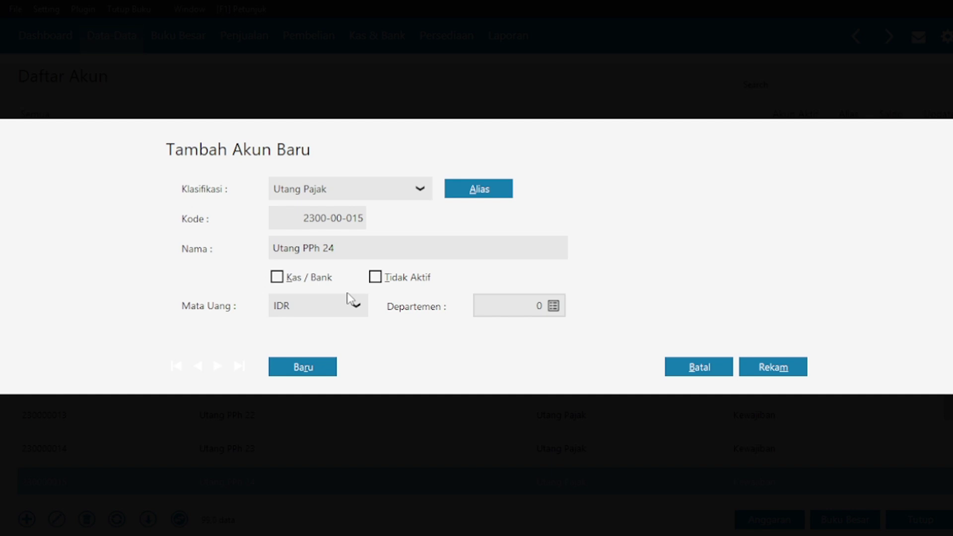
click(341, 251)
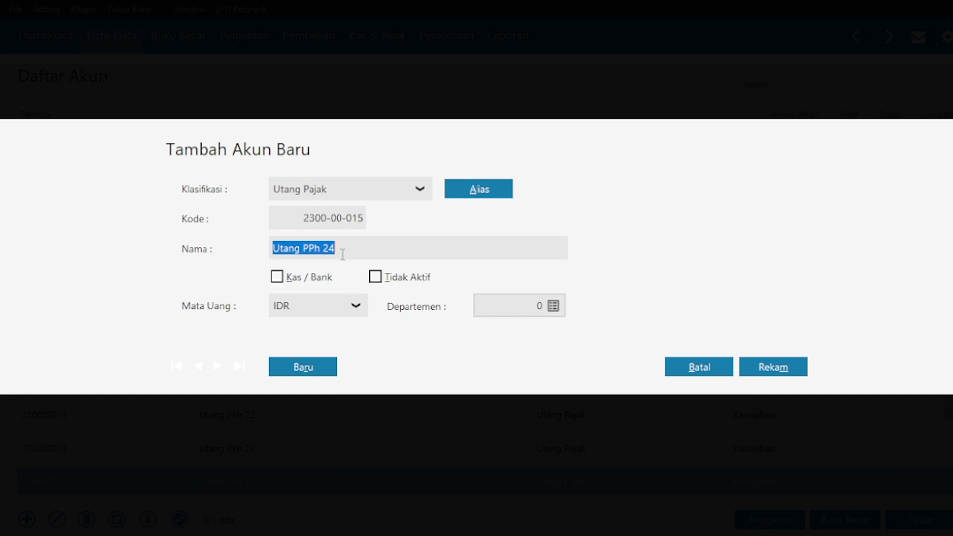
click(342, 254)
key(BackSpace)
key(BackSpace)
text(N)
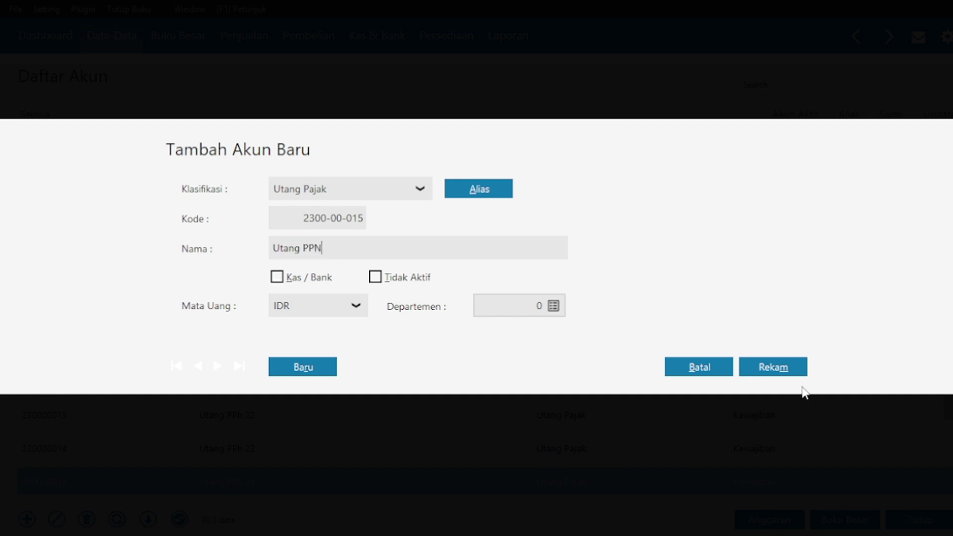
click(789, 372)
- Rename the revenue account Penjualan # 1 to Penjualan Gamis and save it
scroll(243, 418, down, 4)
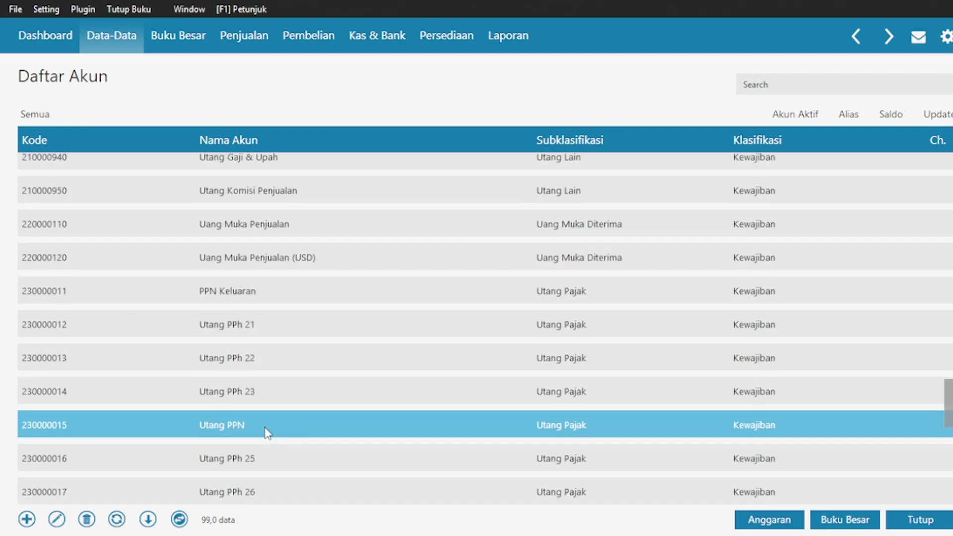
scroll(278, 446, down, 1)
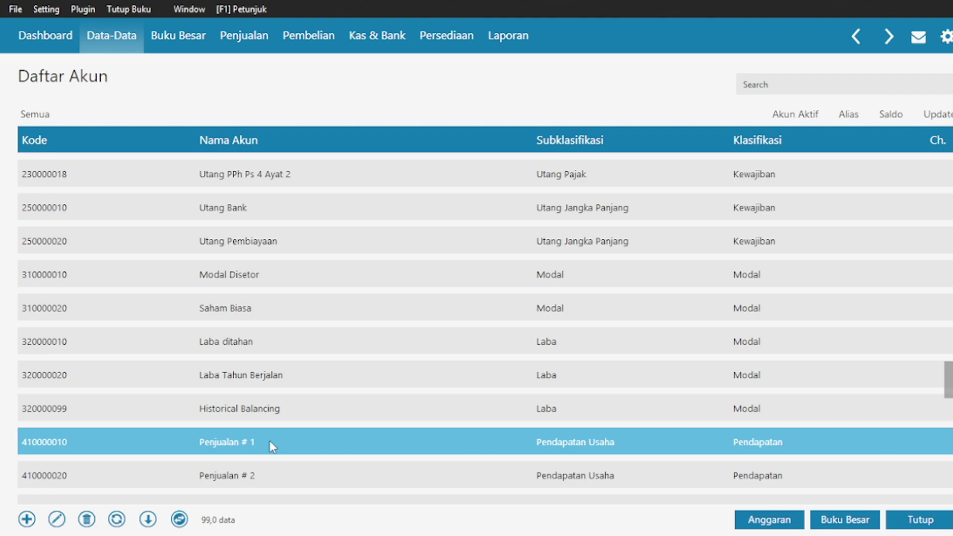
double_click(270, 440)
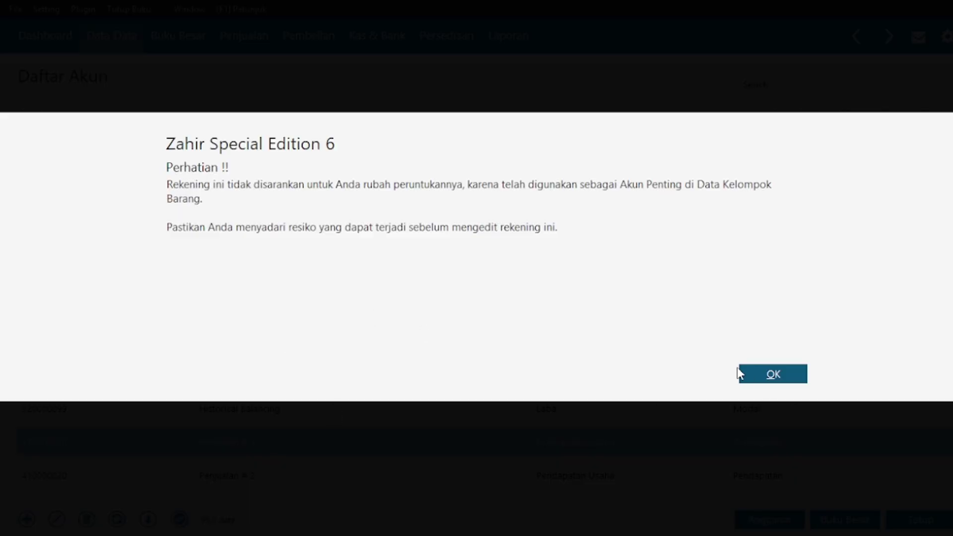
click(739, 373)
double_click(260, 440)
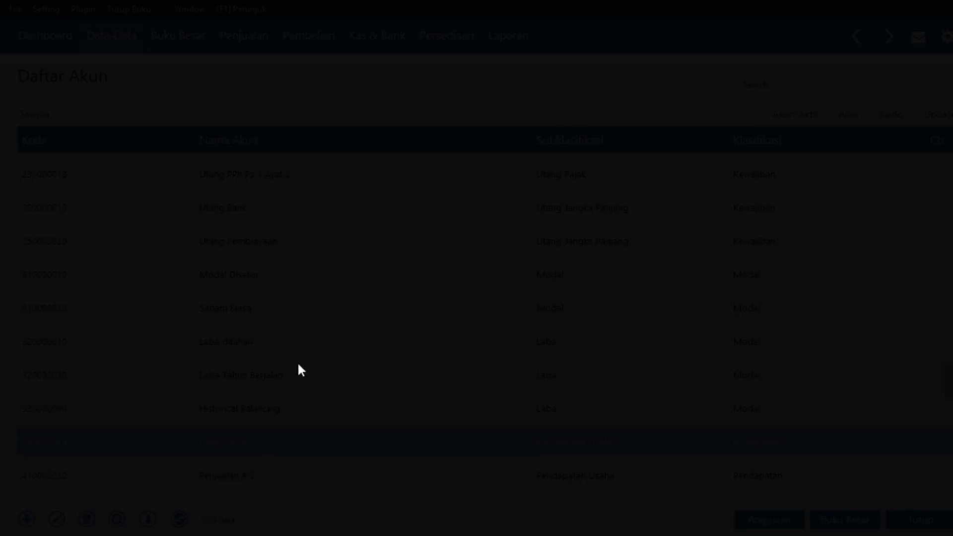
click(362, 247)
click(362, 248)
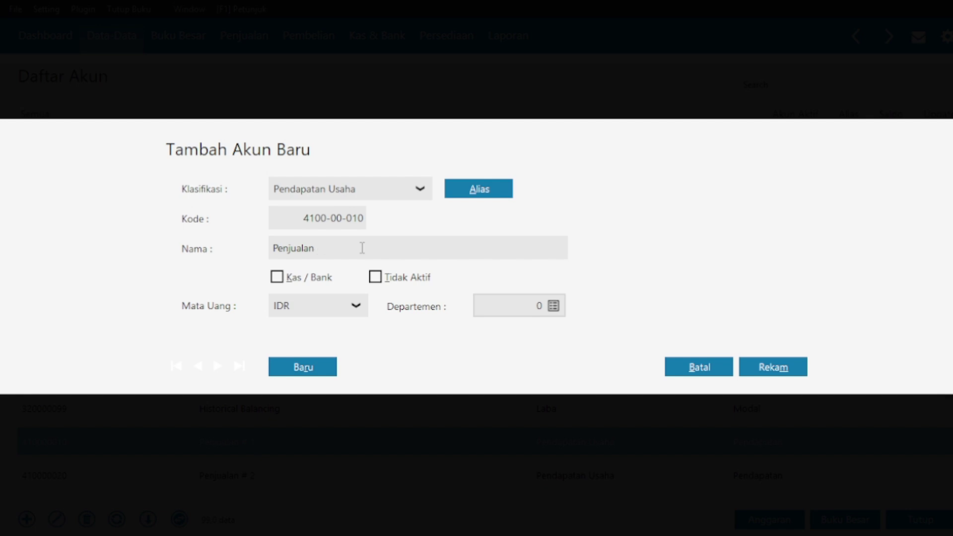
text(Gamis)
click(789, 374)
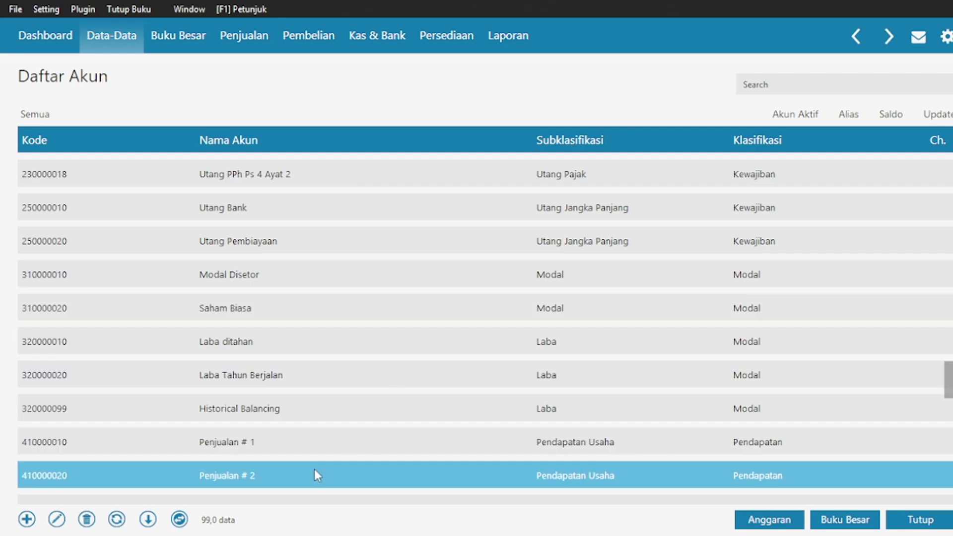
- Rename the revenue account Penjualan # 2 to Penjualan Jilbab and save it
double_click(314, 469)
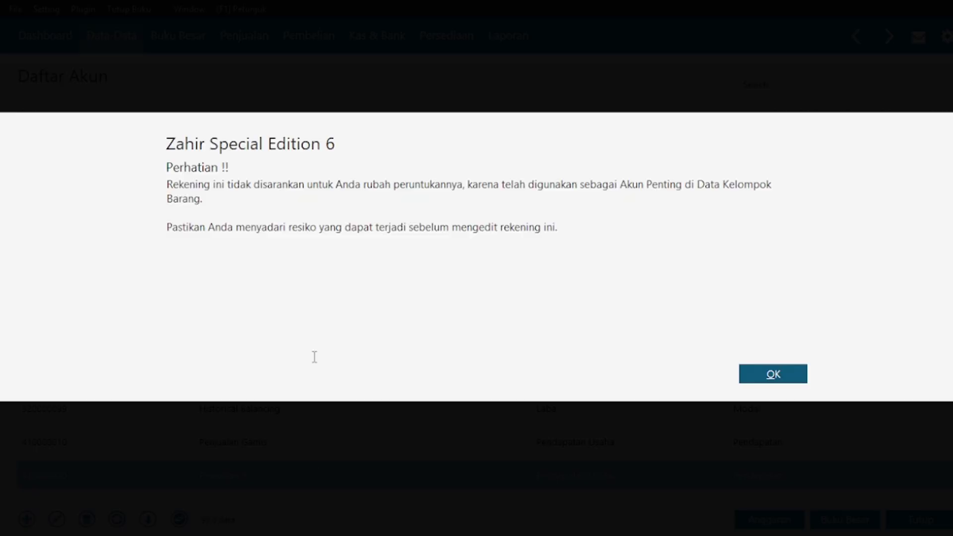
click(788, 375)
double_click(326, 436)
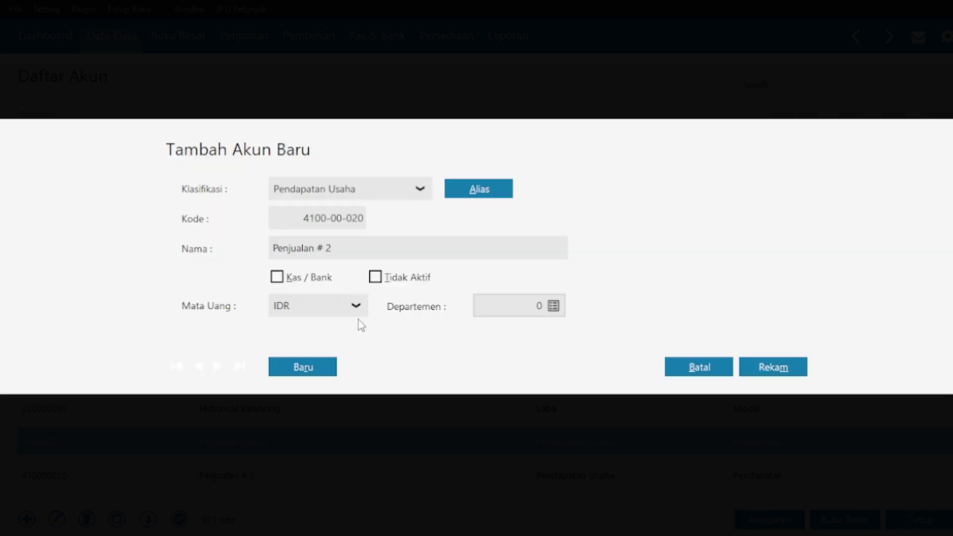
double_click(366, 249)
key(BackSpace)
key(BackSpace)
key(BackSpace)
text(Jilbab)
click(765, 367)
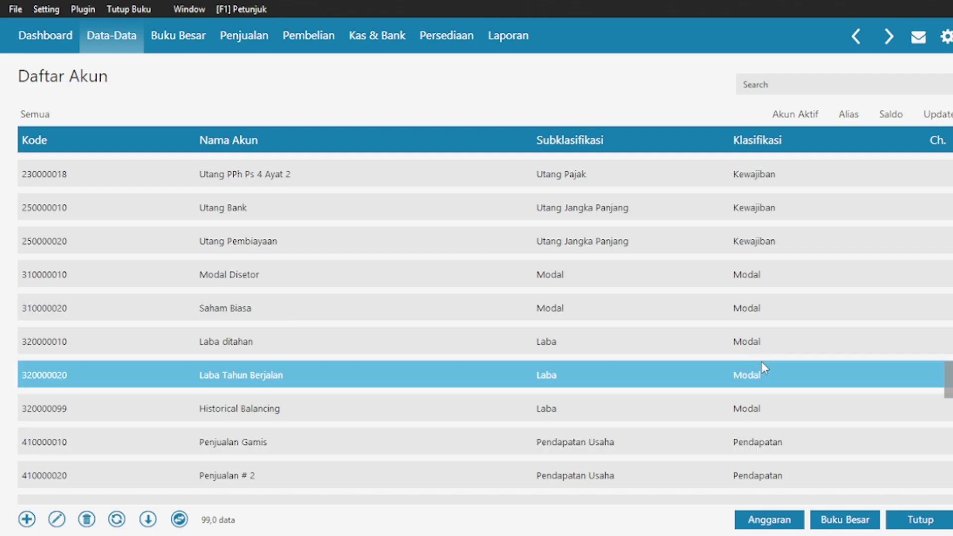
- Rename the revenue account Penjualan # 3 to Pendapatan Jasa Konveksi and save it
scroll(378, 435, down, 3)
click(329, 368)
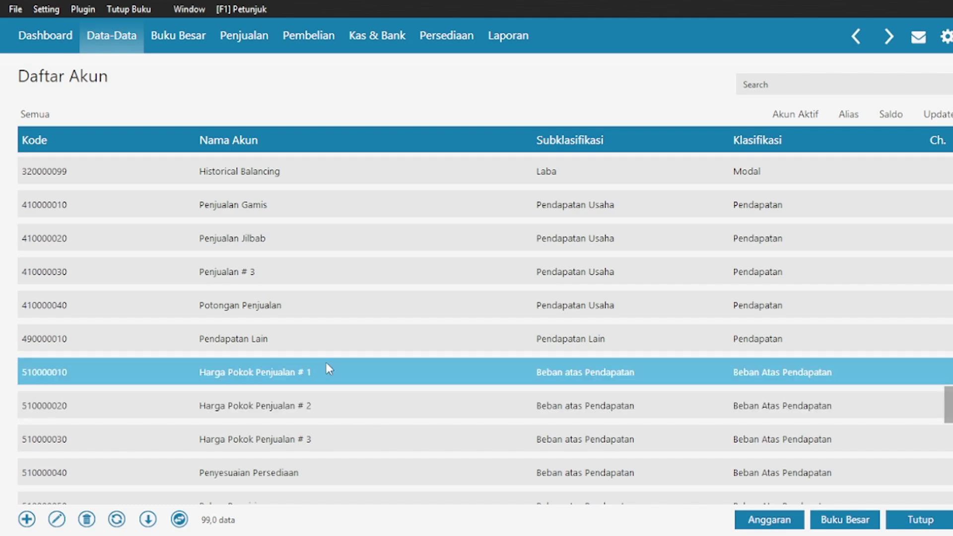
double_click(294, 274)
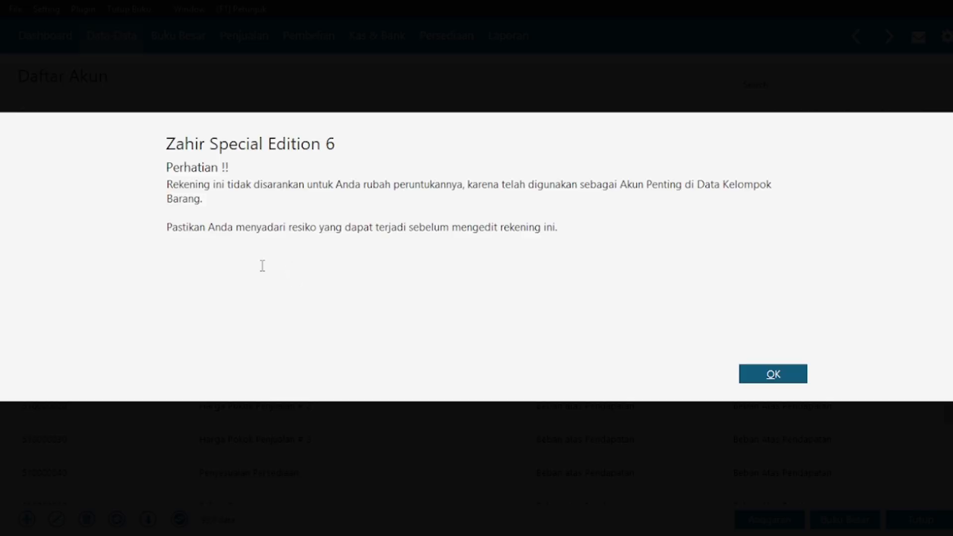
click(783, 377)
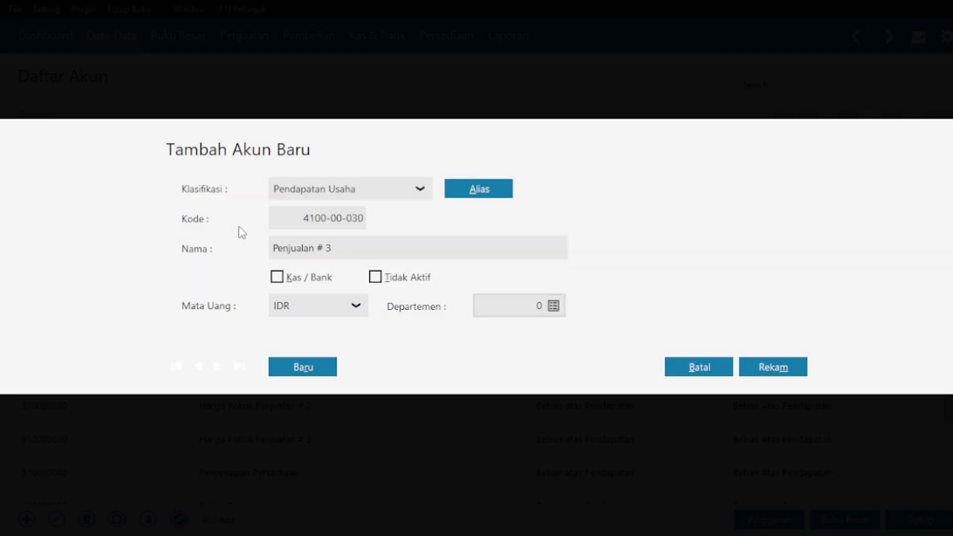
key(ctrl+a)
text(Pendapatan Jasa)
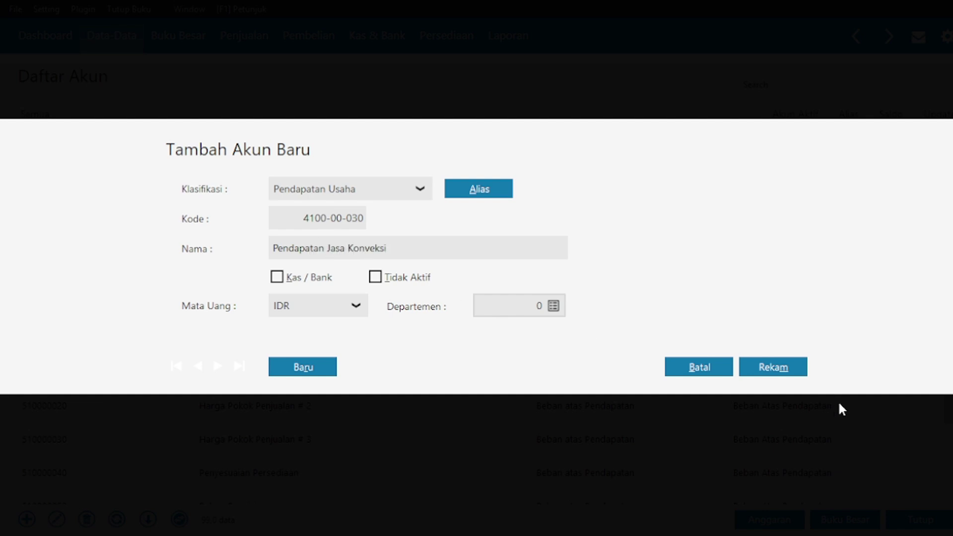
click(794, 366)
- Rename the cost of sales account Harga Pokok Penjualan # 1 to Harga Pokok Penjualan Gamis and save it
click(391, 378)
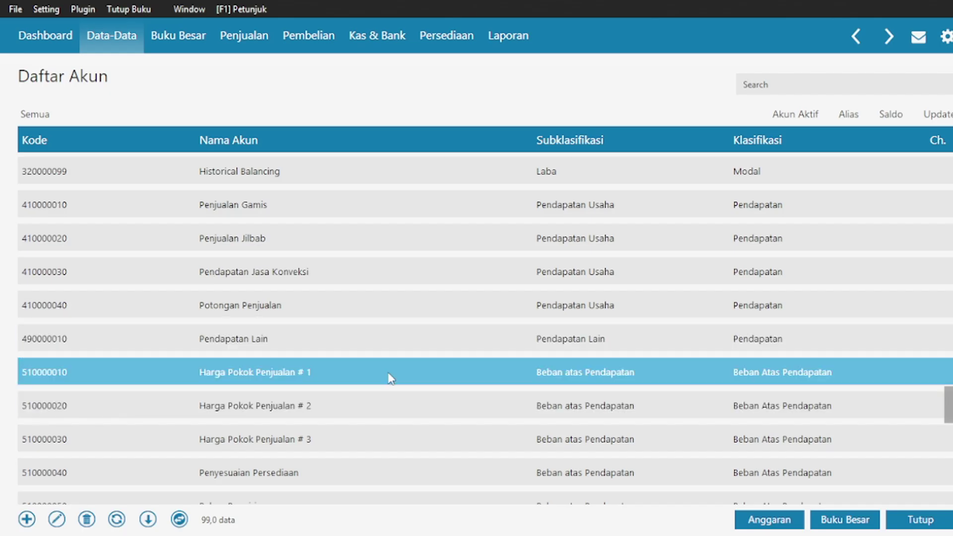
double_click(391, 378)
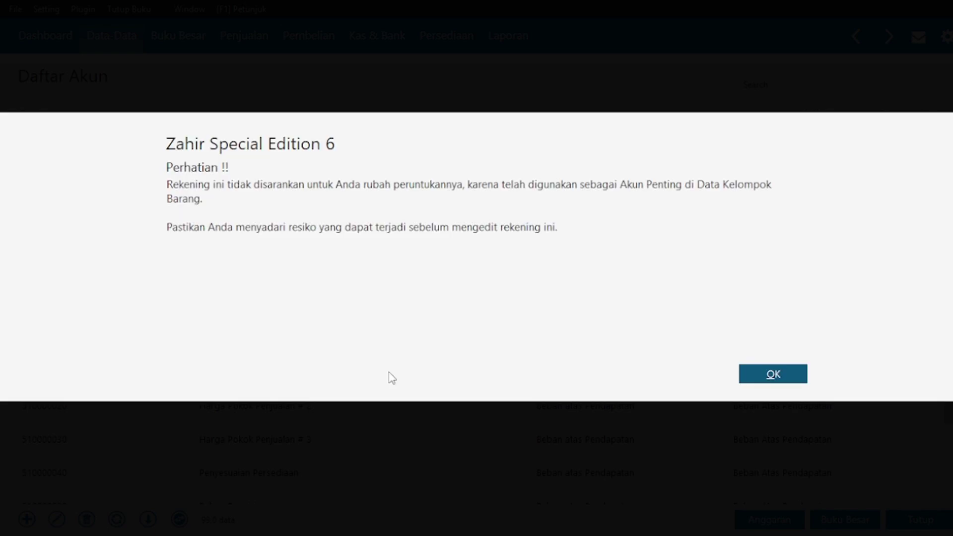
click(762, 374)
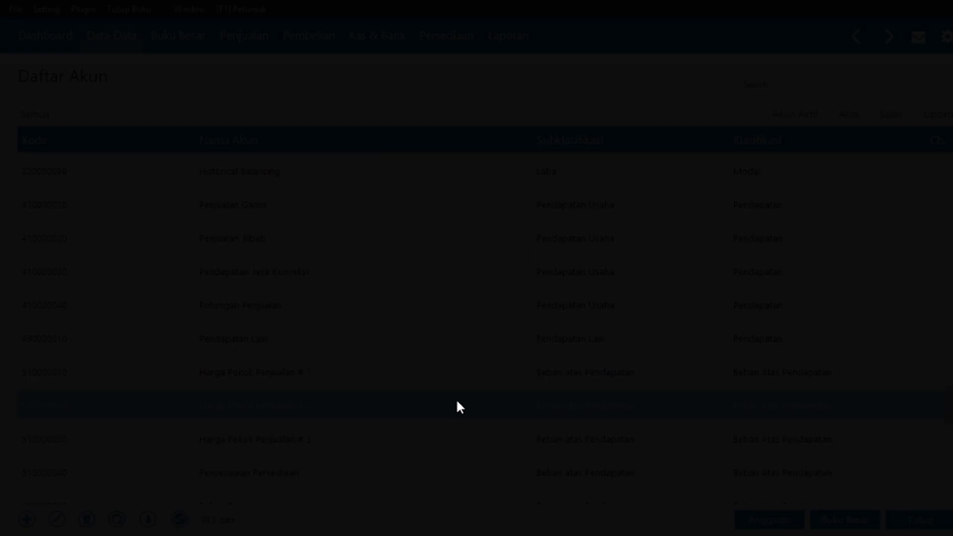
click(419, 250)
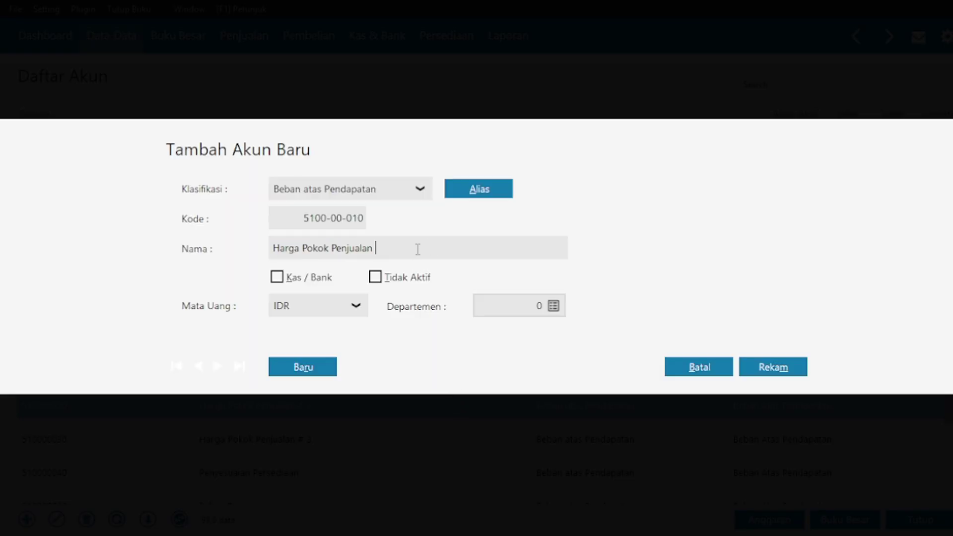
text(Gamis)
click(764, 368)
- Rename the cost of sales account Harga Pokok Penjualan # 2 to Harga Pokok Penjualan Jilbab and save it
click(349, 416)
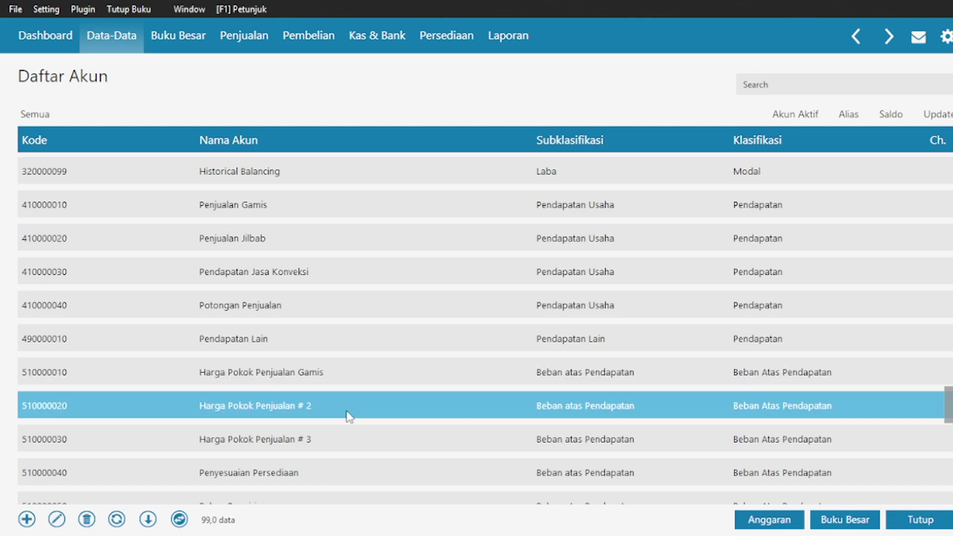
double_click(347, 413)
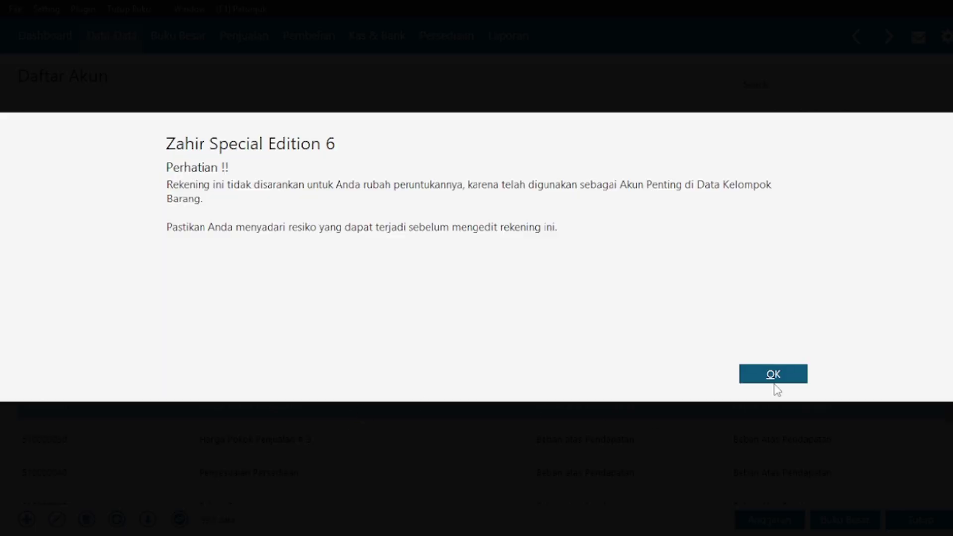
click(773, 376)
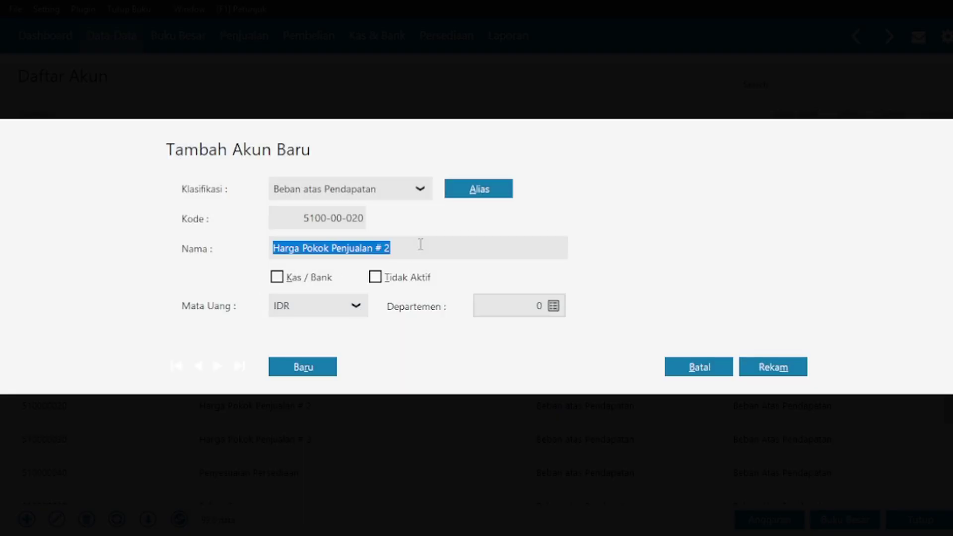
double_click(420, 245)
key(BackSpace)
key(BackSpace)
key(BackSpace)
text(Jilbab)
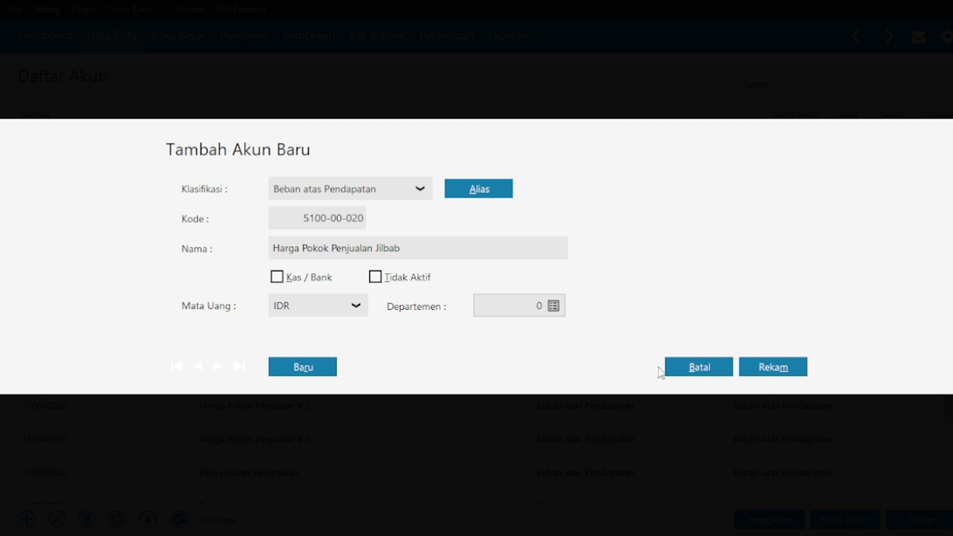
click(740, 370)
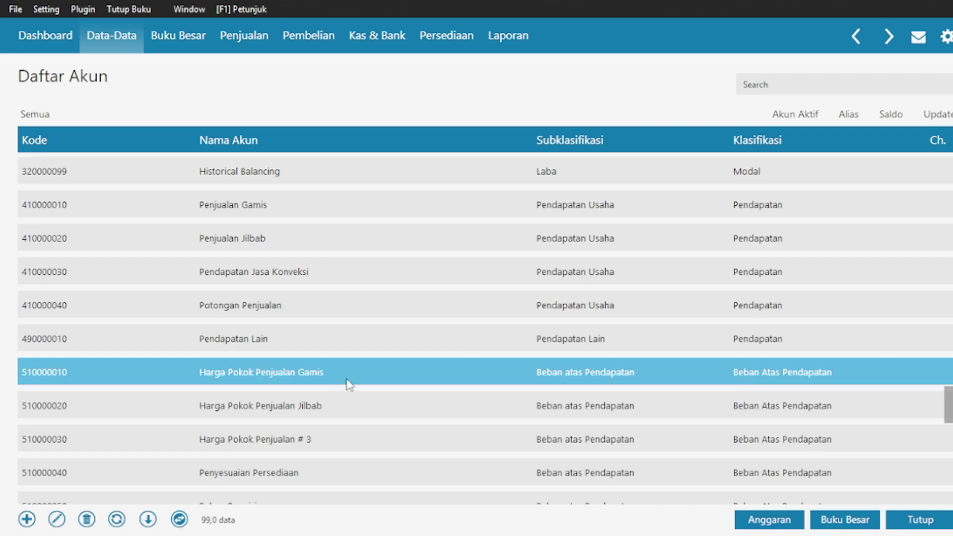
- Rename the other income account Laba (Rugi) Selisih Kurs to Pendapatan Bunga Bank and save it
scroll(290, 405, down, 20)
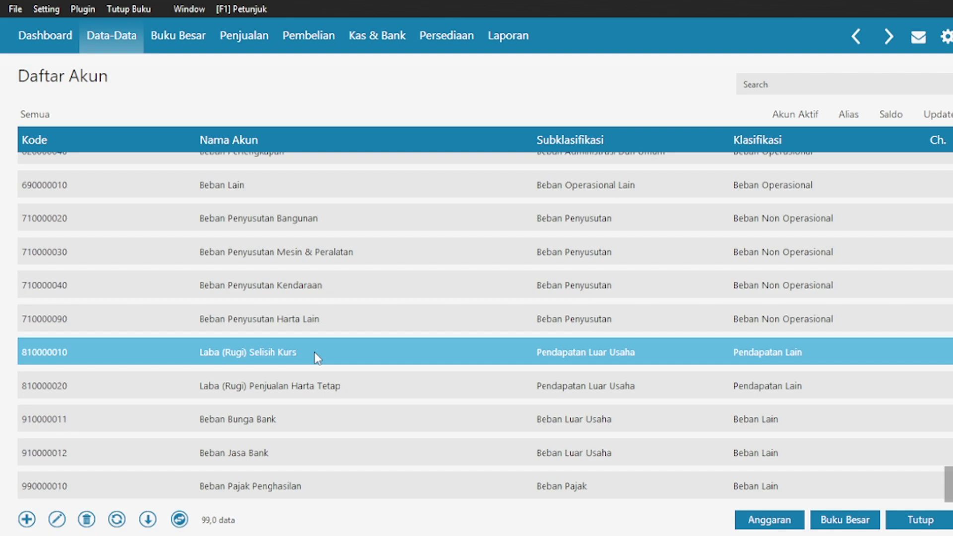
double_click(320, 356)
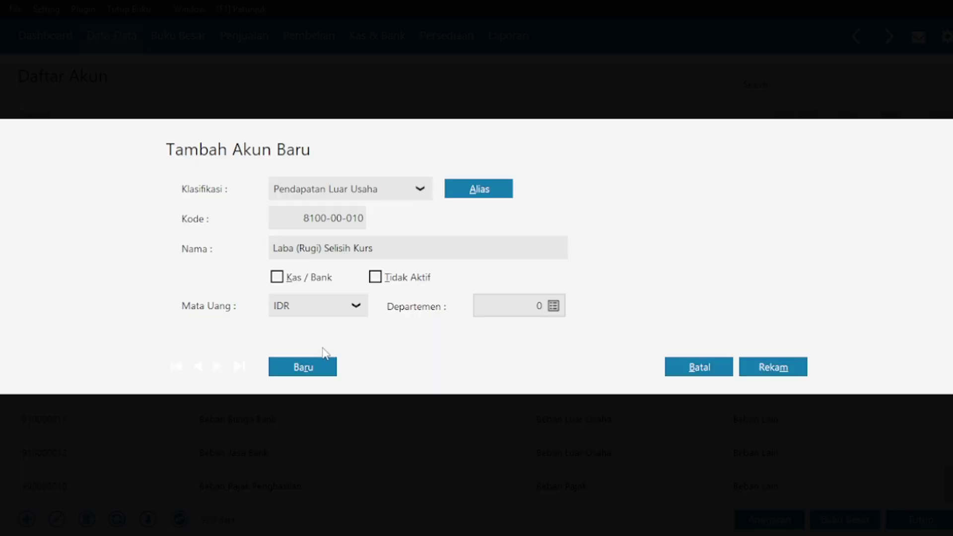
triple_click(400, 251)
text(Pendapatan Bunga Bank)
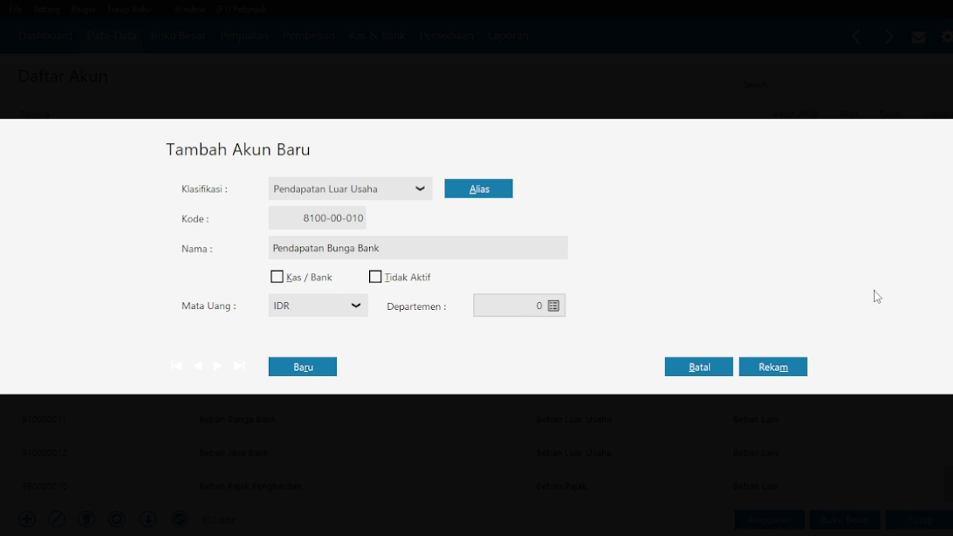
click(770, 366)
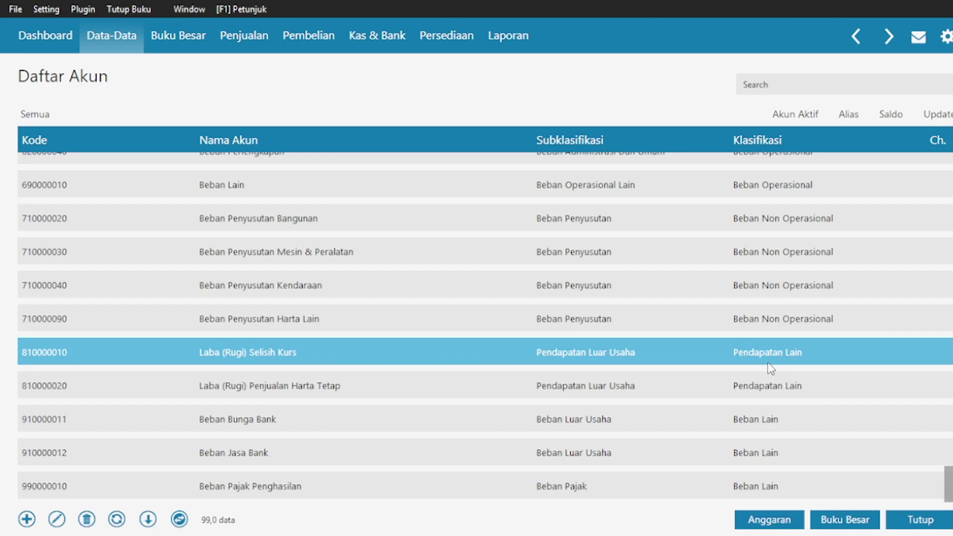
- Close the account list and open the entry form for the accounts' opening balances (Saldo Awal Akun)
click(500, 418)
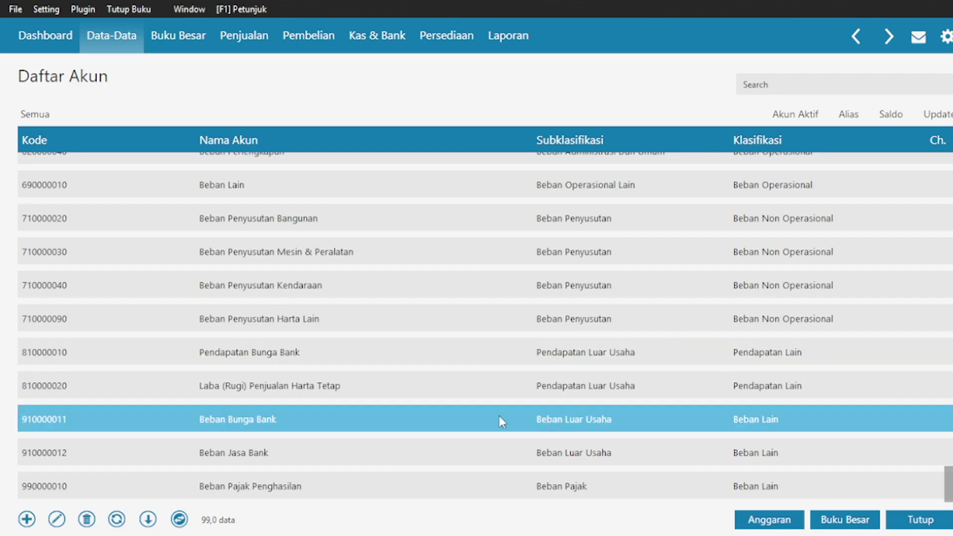
click(503, 412)
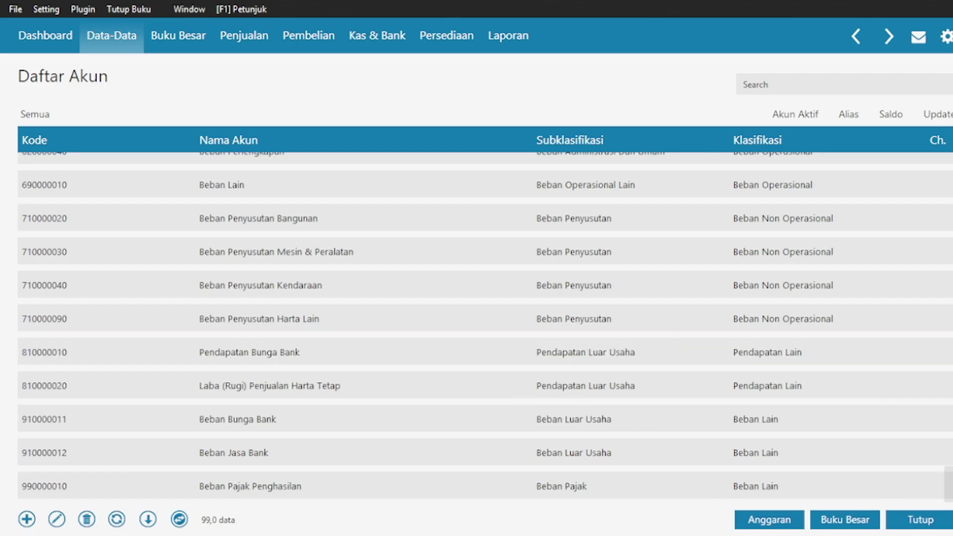
click(869, 451)
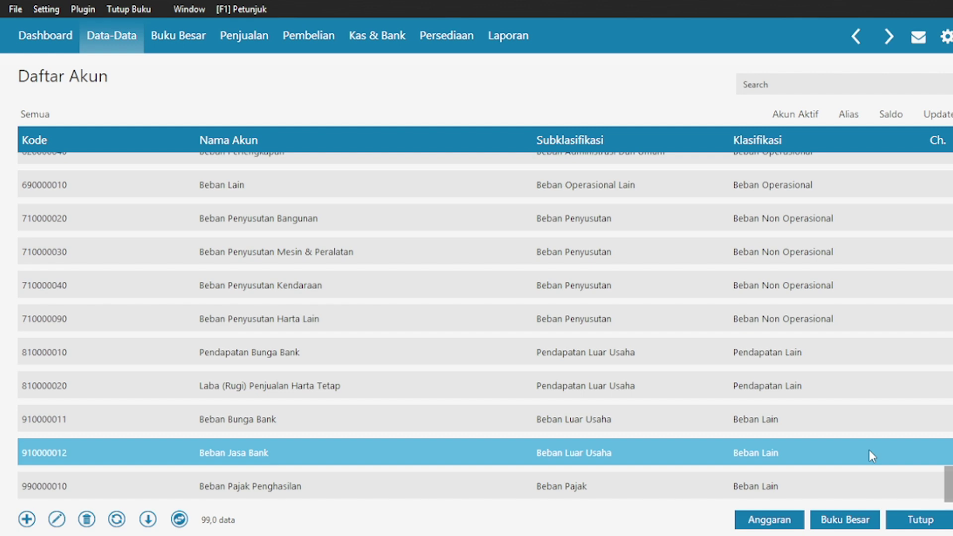
click(933, 521)
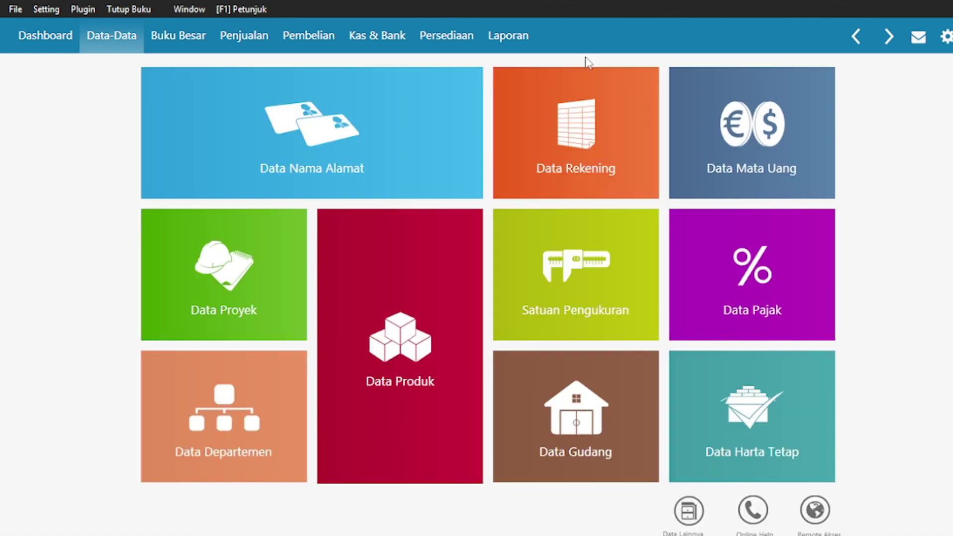
mouse_move(544, 78)
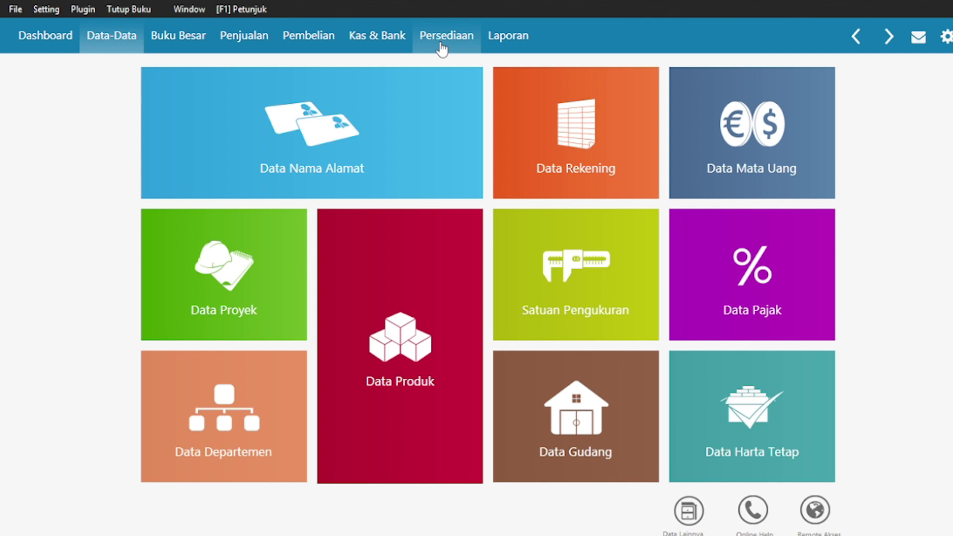
click(50, 11)
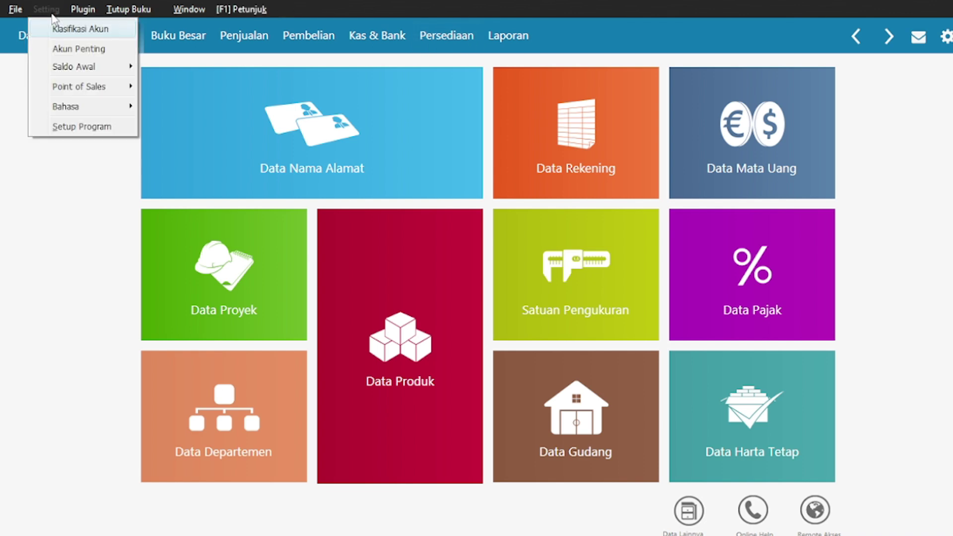
mouse_move(74, 66)
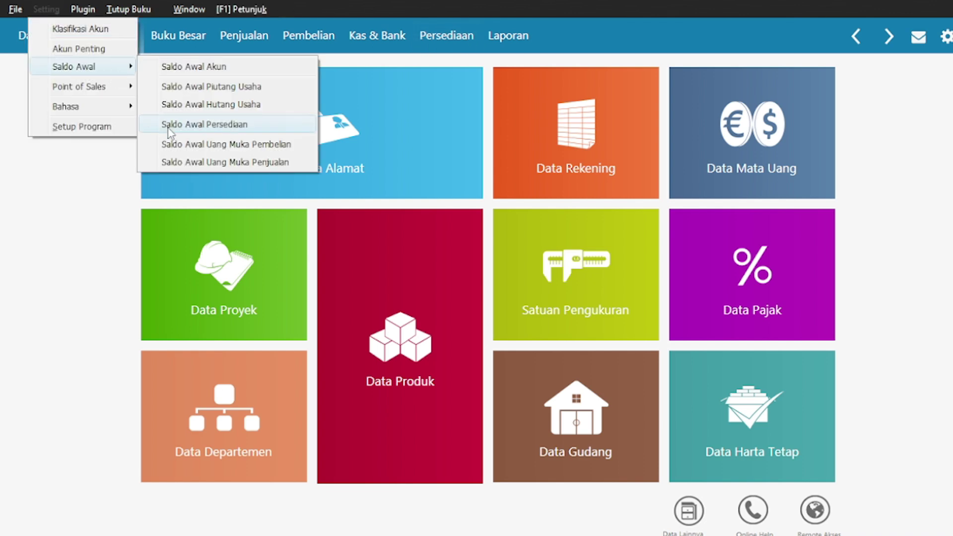
click(188, 70)
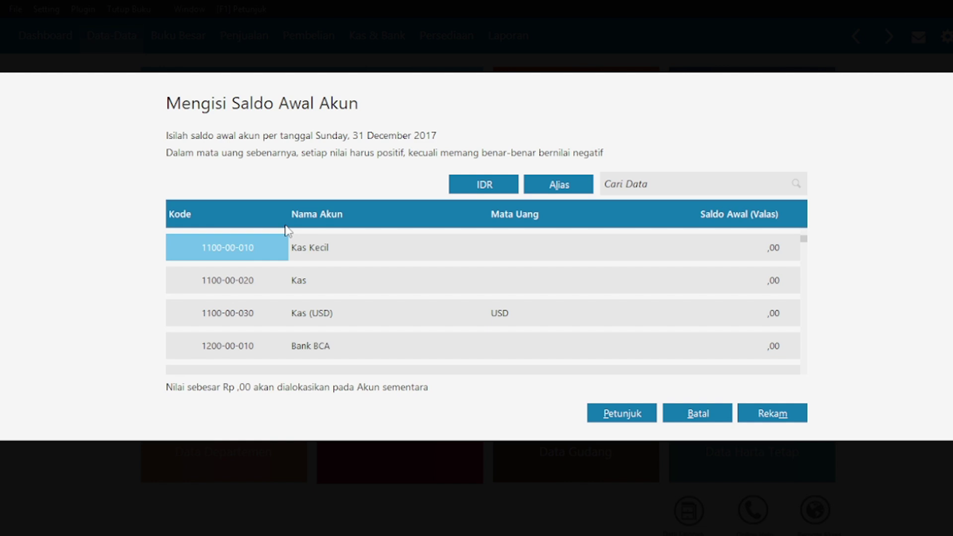
- Consult the January 2018 opening balances in PT ALZENA MUSLIM.pdf, return to Zahir and enter 5000000 as the opening balance of Kas Kecil
click(634, 287)
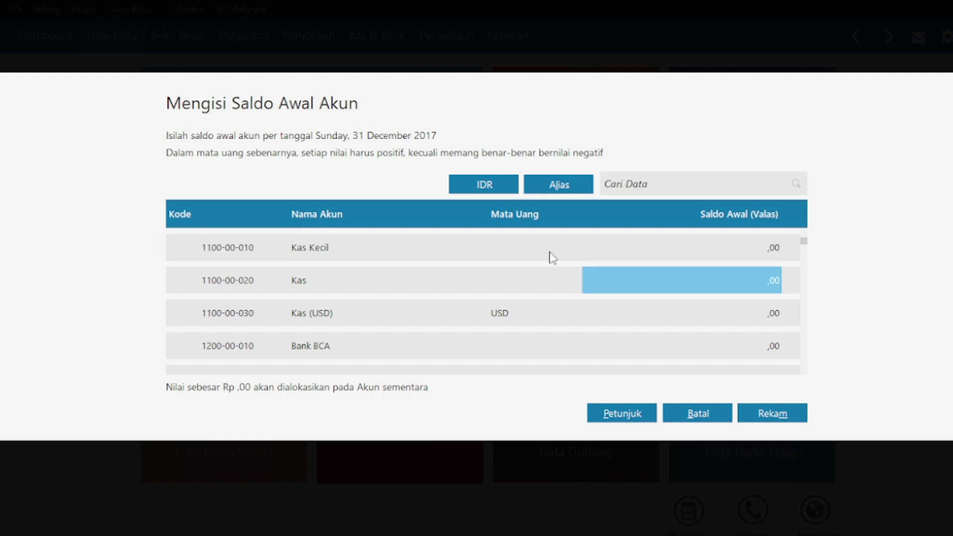
key(alt+Tab)
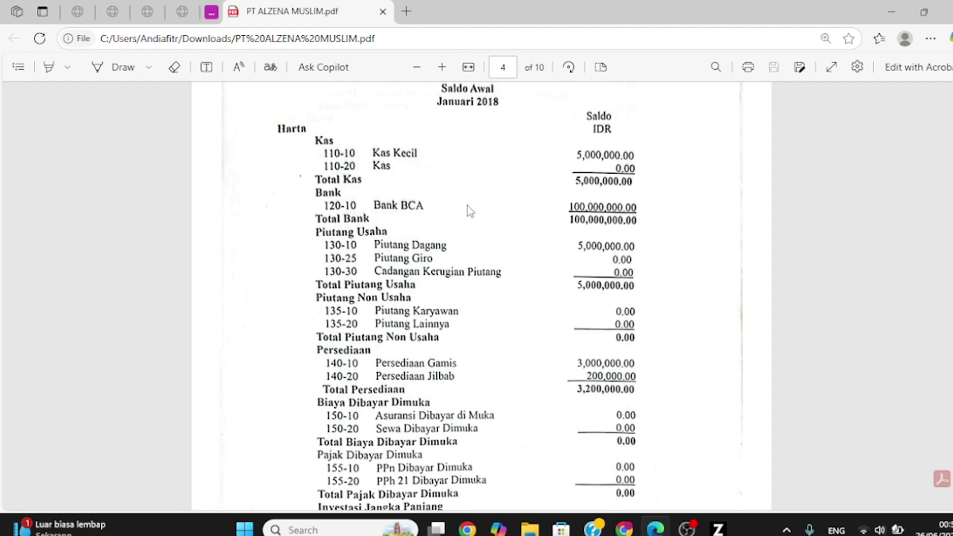
key(alt+Tab)
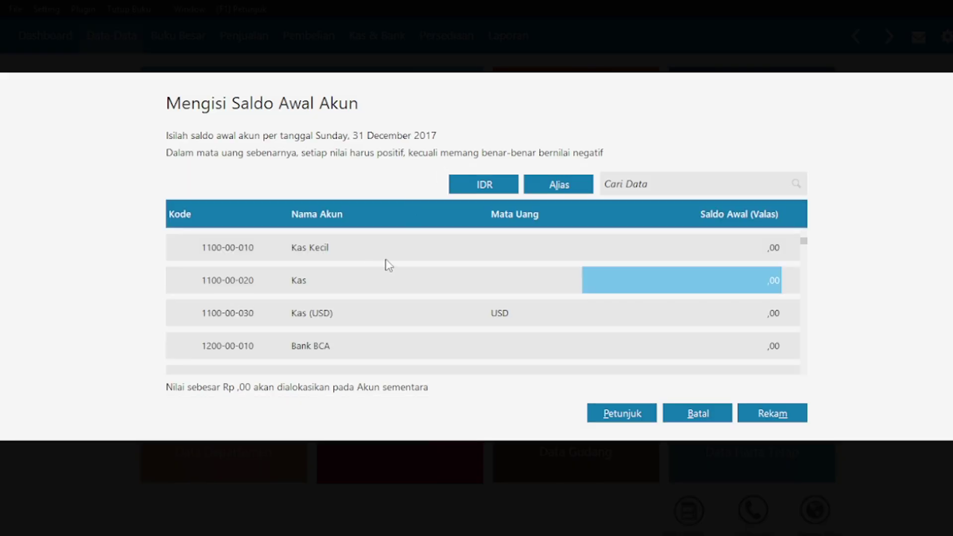
click(567, 247)
click(697, 256)
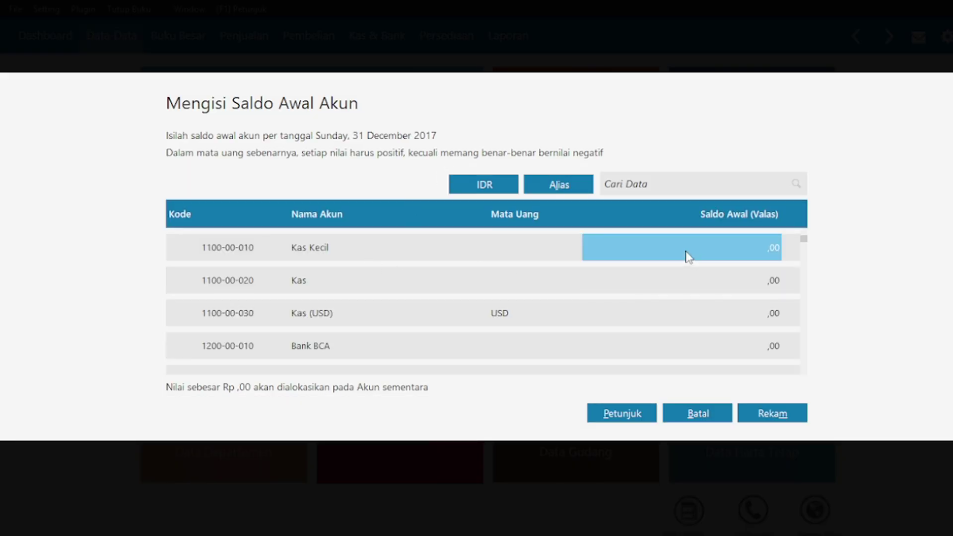
text(5000000)
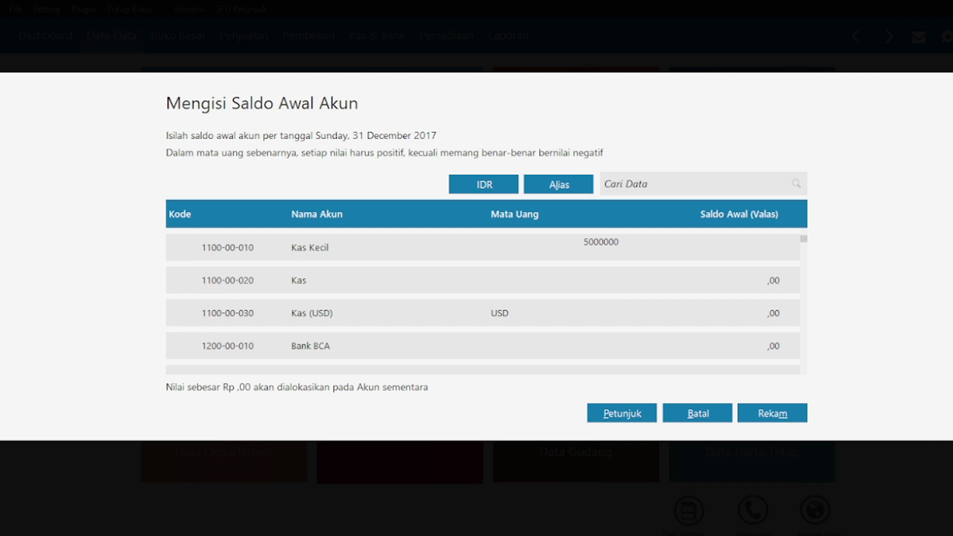
key(Return)
- Enter opening balances of 100000000 for Bank BCA and 5000000 for Piutang Dagang
key(Down)
key(Down)
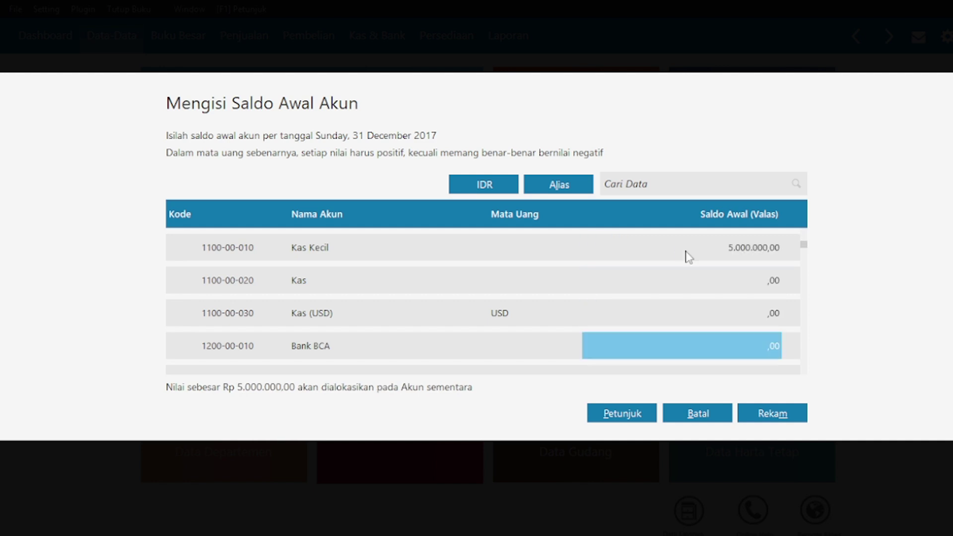
text(100000000)
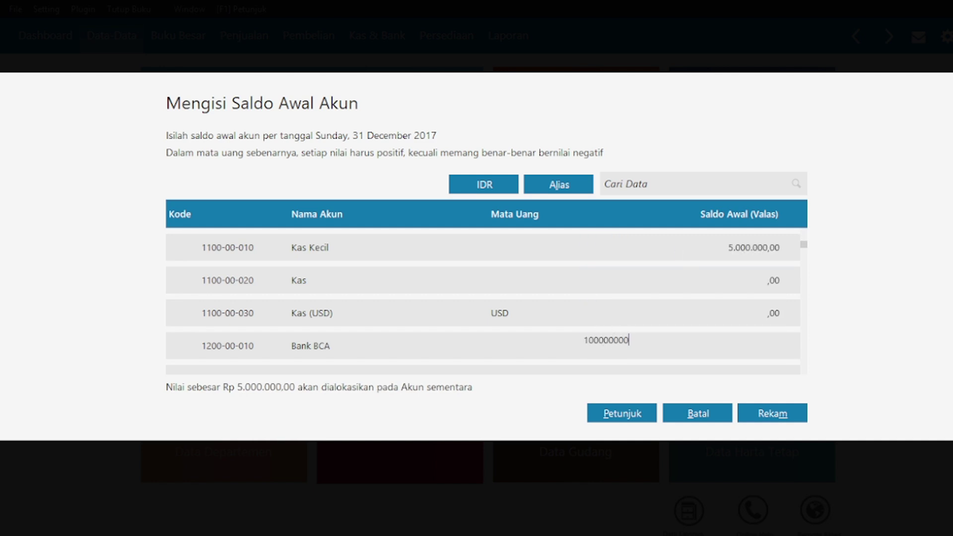
key(Return)
key(Down)
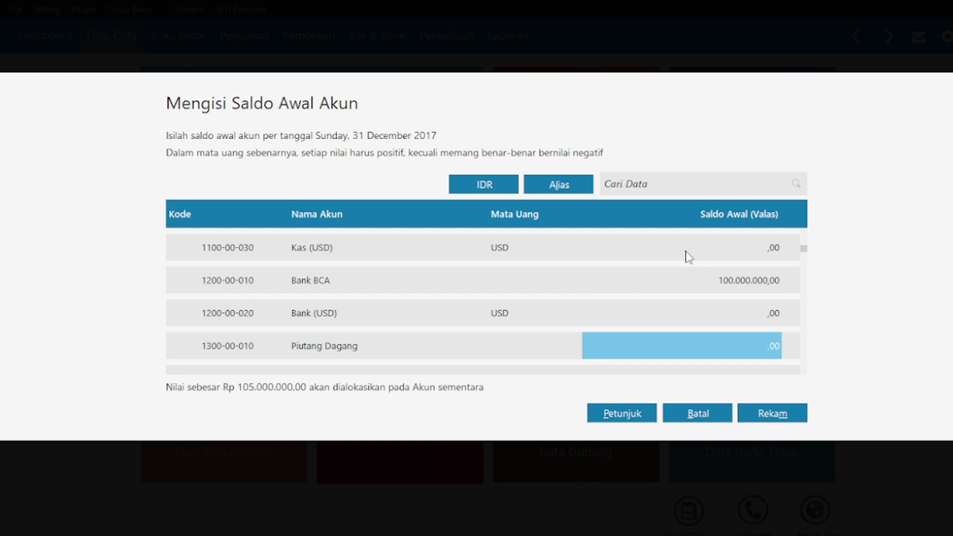
text(5000000)
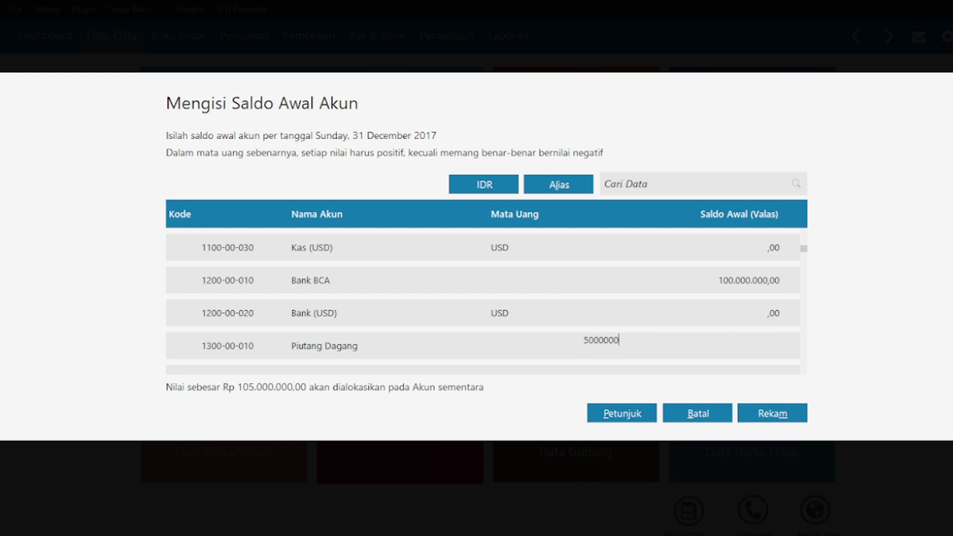
key(Return)
- Enter opening balances of 3000000 for Persediaan Gamis and 200000 for Persediaan Jilbab
key(Down)
key(Down)
key(Down)
key(Down)
key(Down)
key(Down)
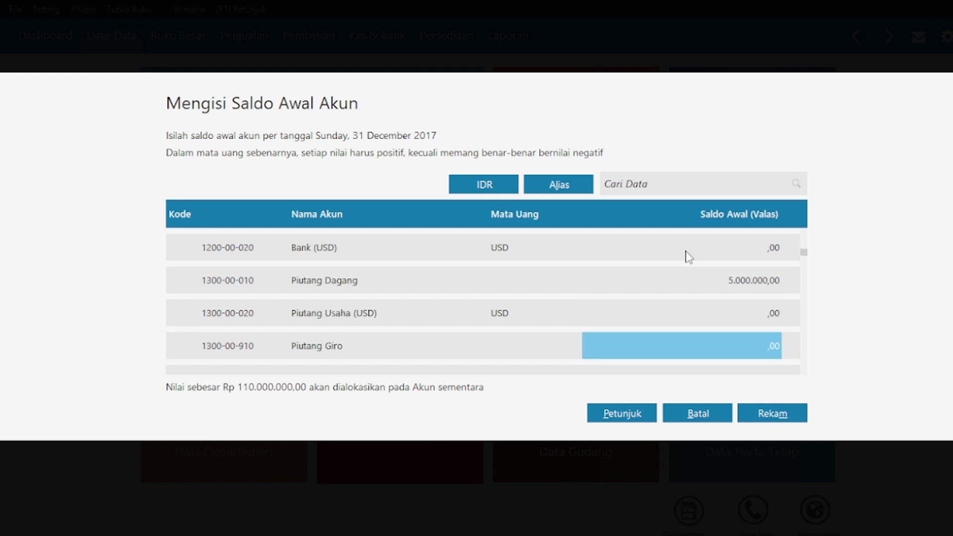
key(Up)
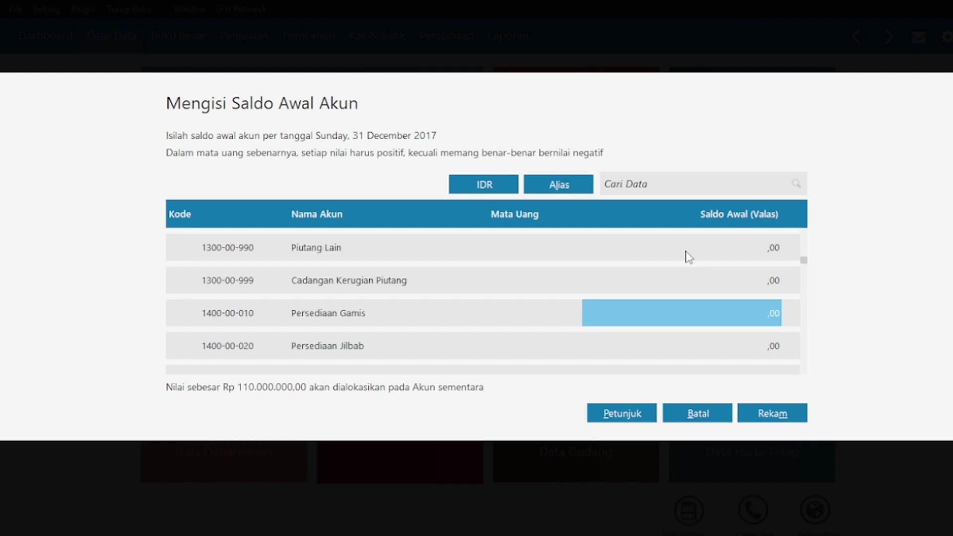
text(3000000)
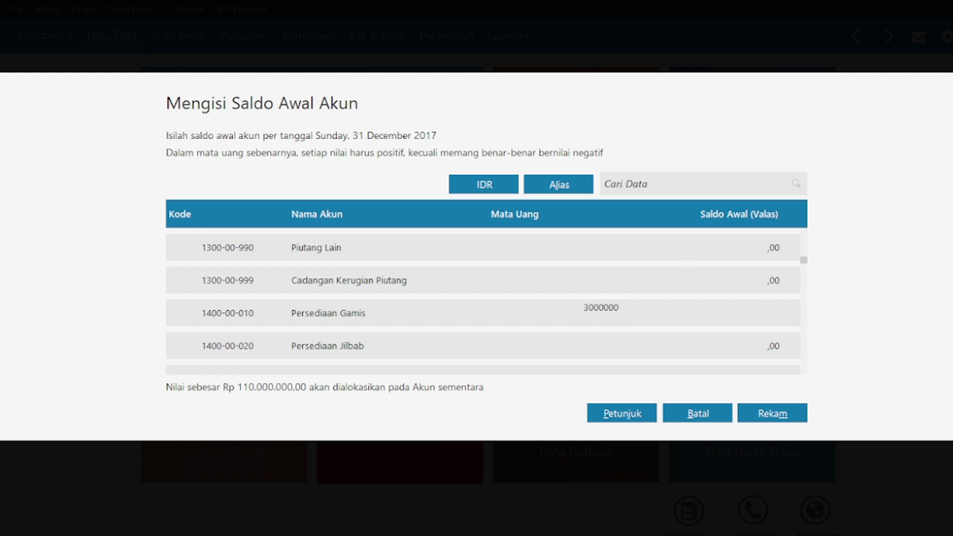
key(Return)
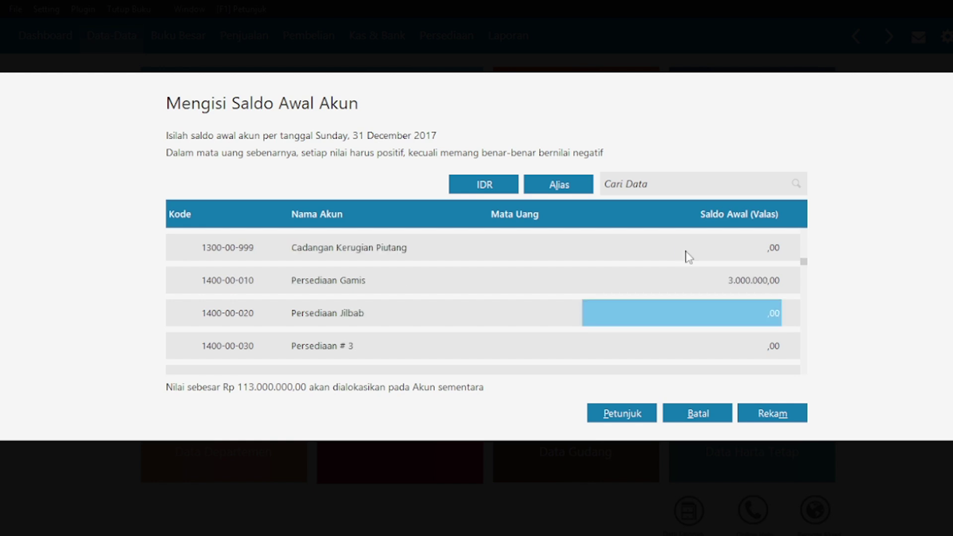
text(200000)
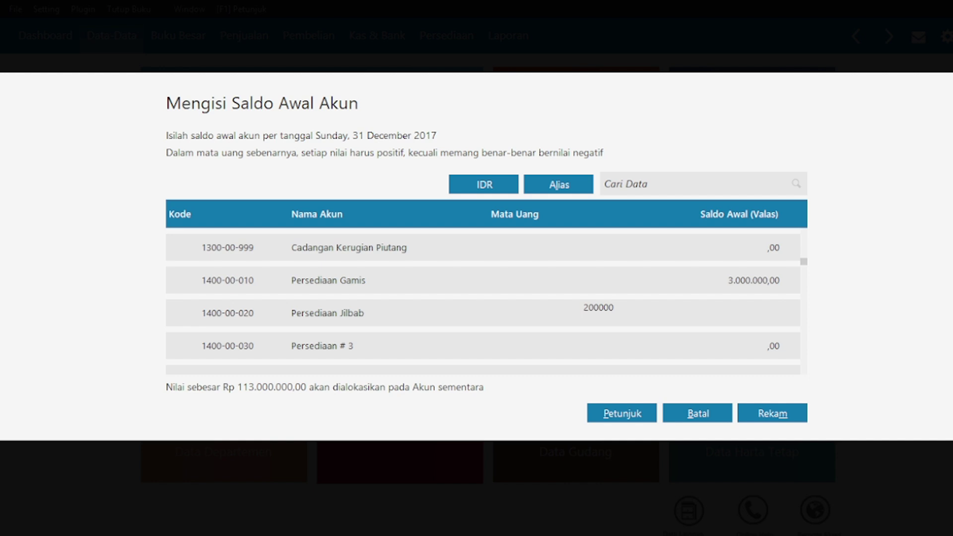
key(Return)
- Enter an opening balance of 20000000 for the fixed asset account Kendaraan
key(Down)
key(Down)
key(Down)
key(Down)
key(Down)
key(Down)
key(Down)
key(Down)
key(Down)
key(Down)
key(Down)
key(Down)
key(Down)
key(Down)
key(Down)
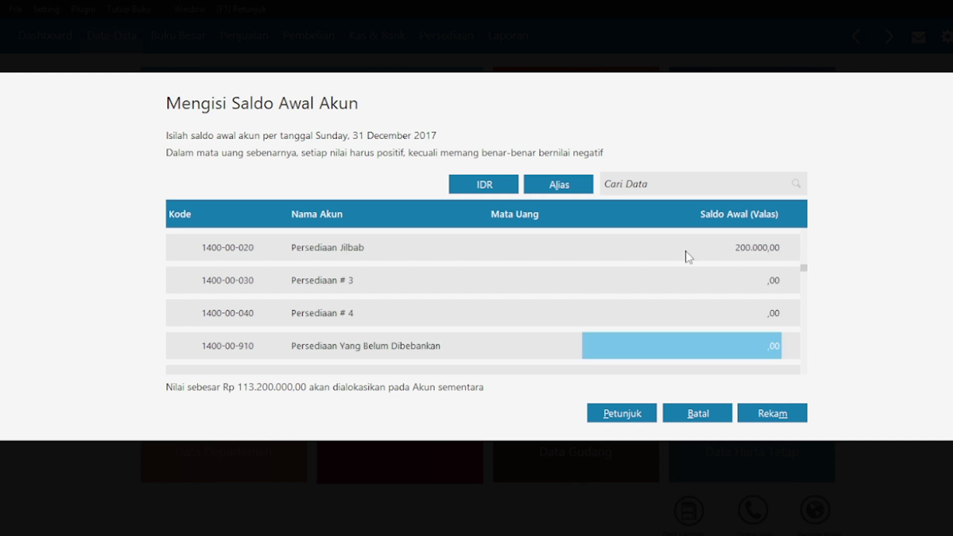
key(Down)
key(Down)
key(Down)
key(Down)
key(Down)
key(Down)
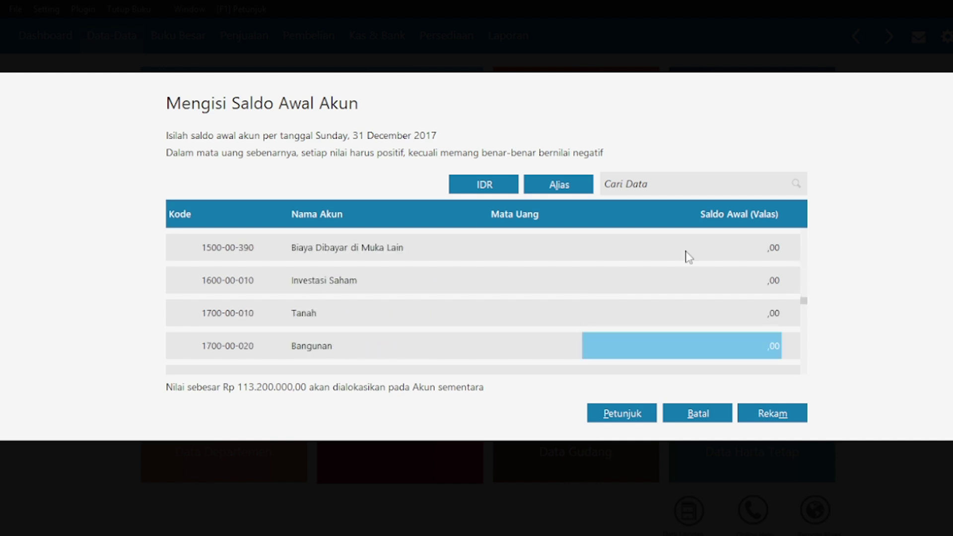
text(20000000)
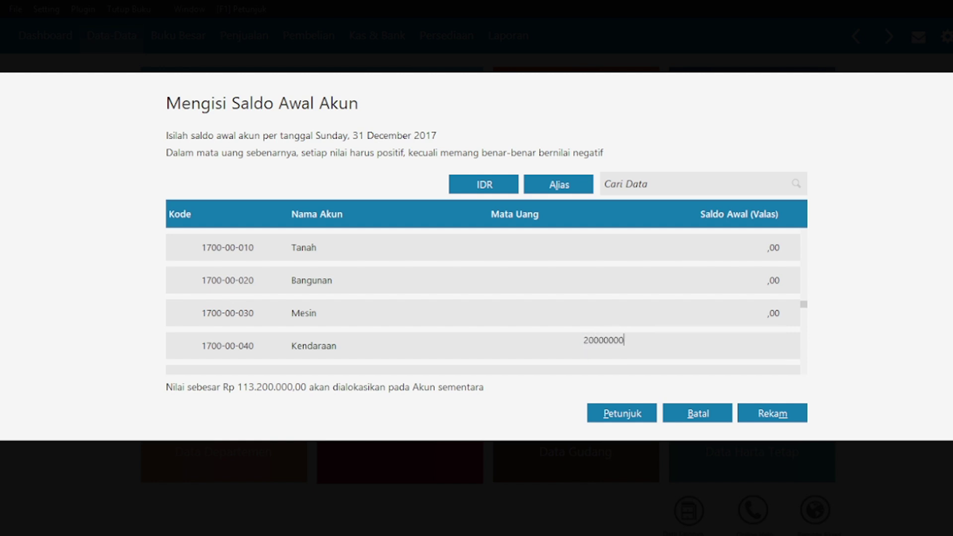
key(Return)
- Enter a negative opening balance of -416666,67 for Akumulasi Penyusutan Kendaraan
key(Down)
key(Down)
key(Down)
key(Down)
key(Down)
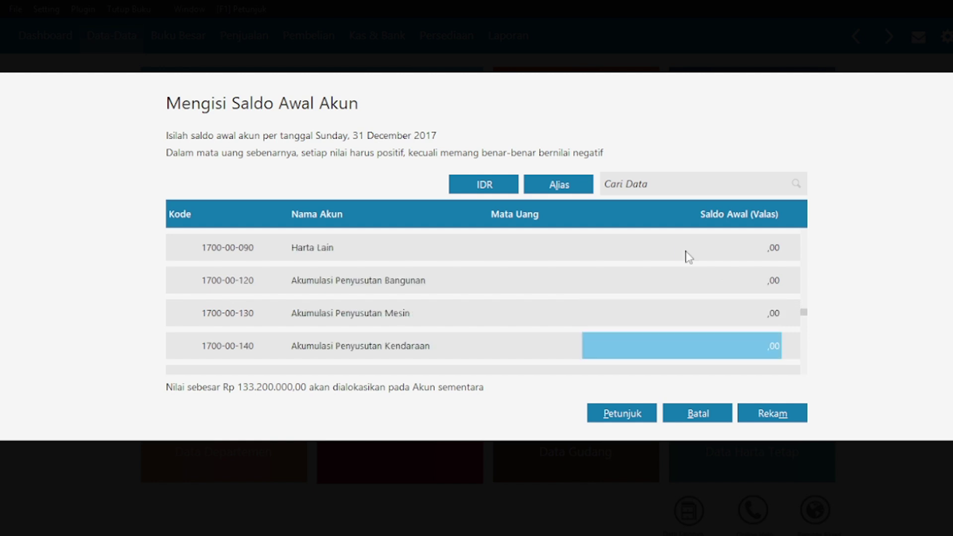
key(Up)
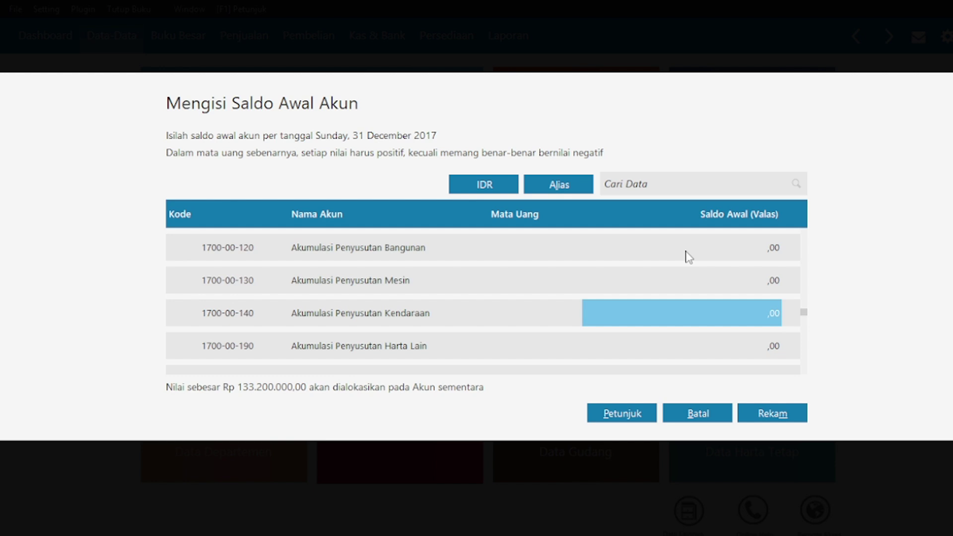
text(-416)
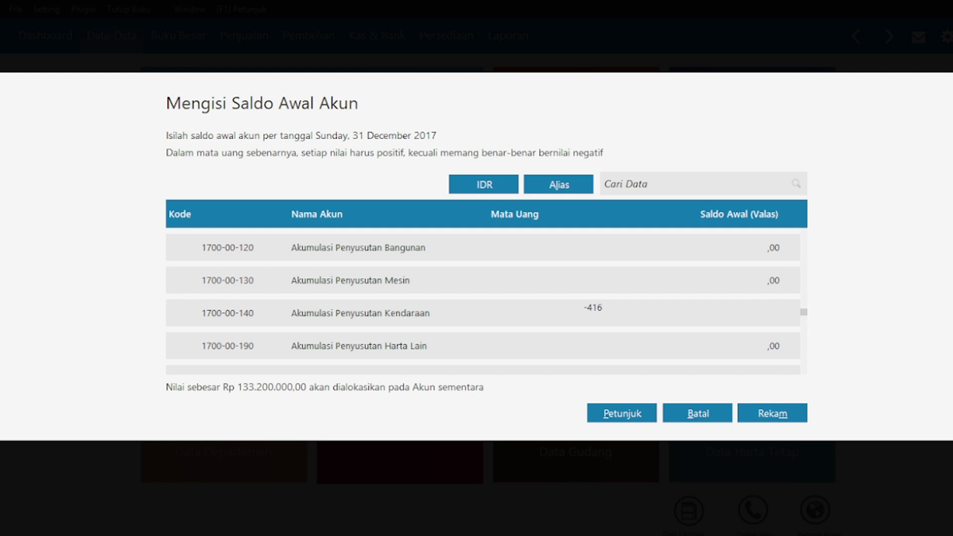
text(666,67)
key(Return)
- Enter an opening balance of 10000000 for the payables account Utang Dagang
key(Down)
key(Down)
key(Down)
key(Down)
key(Down)
key(Down)
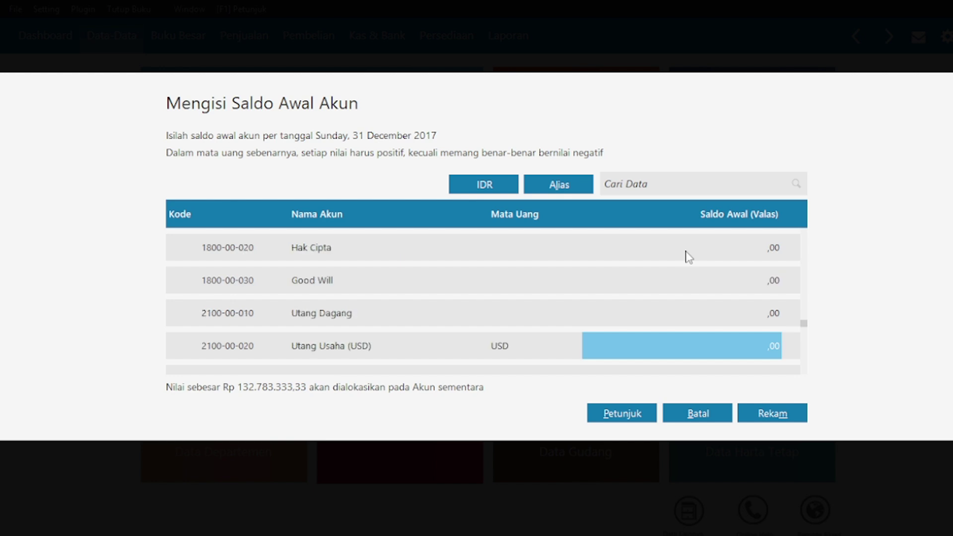
key(Up)
text(100)
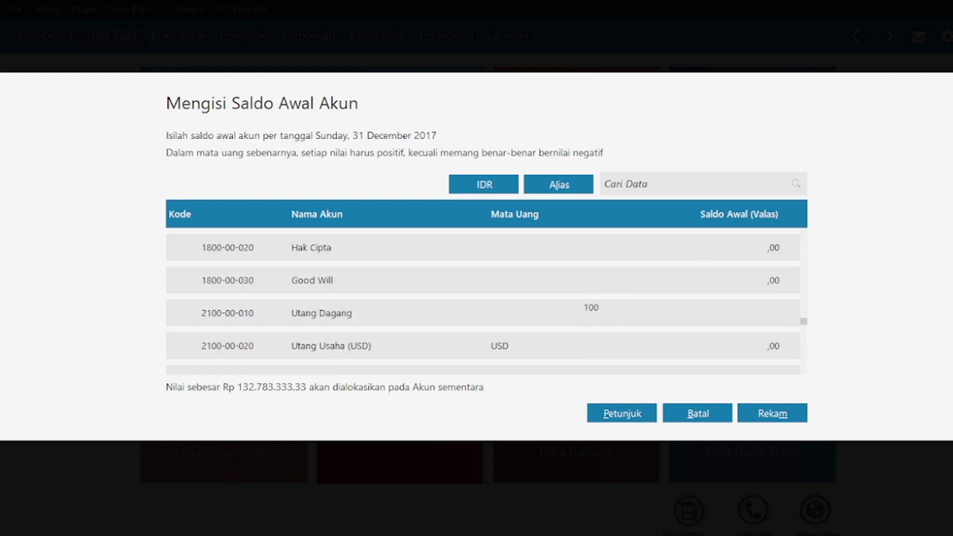
text(00000)
key(Return)
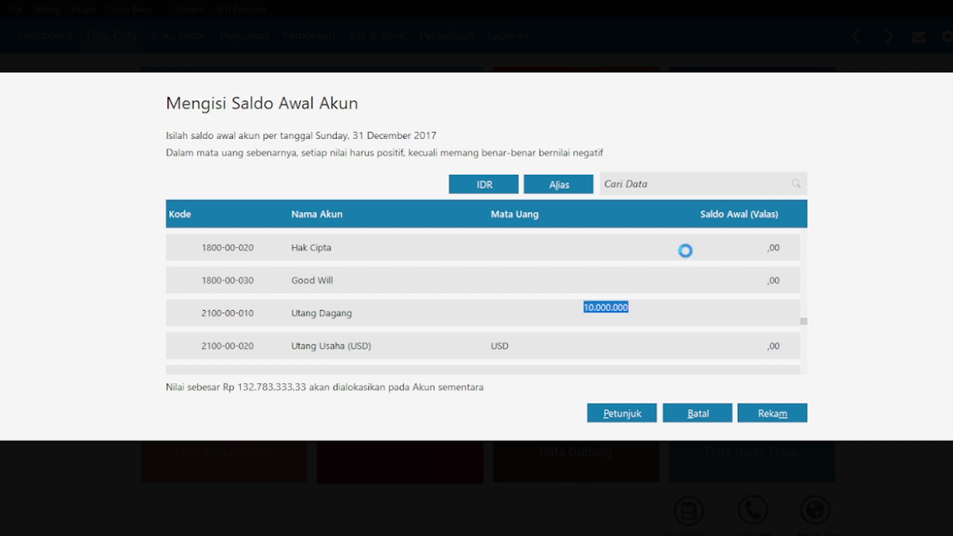
- Enter an opening balance of 50000000 for the equity account Modal Disetor
key(Down)
key(Down)
key(Down)
key(Down)
key(Down)
key(Down)
key(Down)
key(Down)
key(Down)
key(Down)
key(Down)
key(Down)
key(Down)
key(Down)
key(Down)
key(Down)
key(Down)
key(Down)
key(Down)
key(Down)
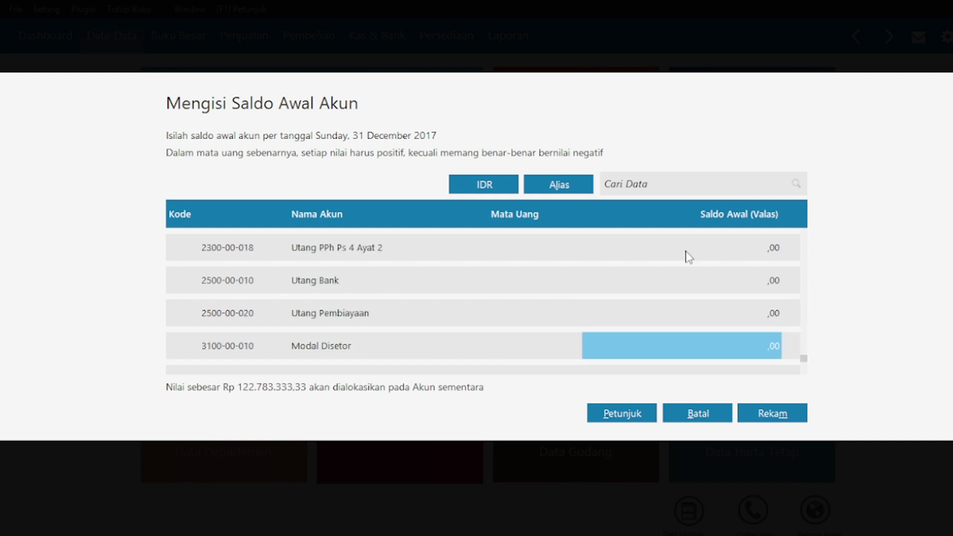
scroll(687, 256, down, 1)
text(5)
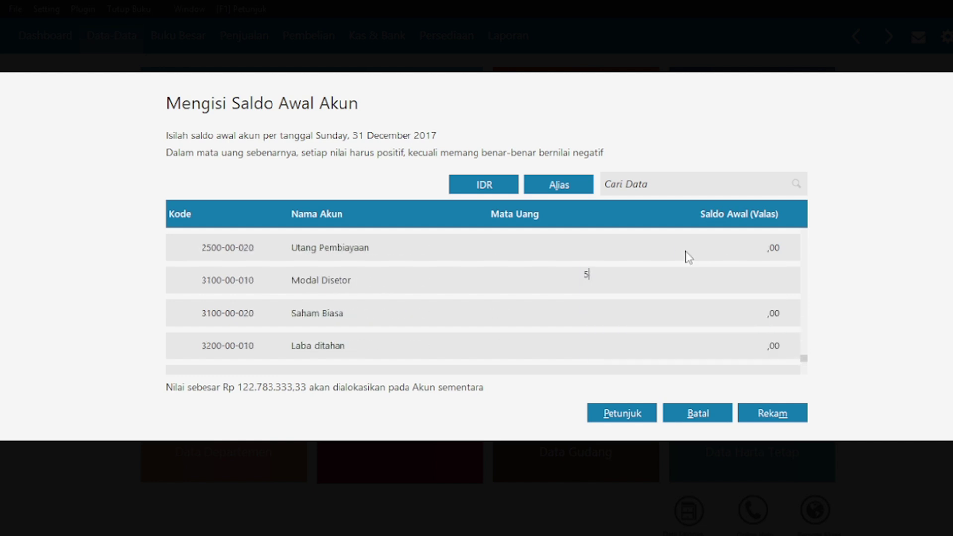
text(0000000)
key(Return)
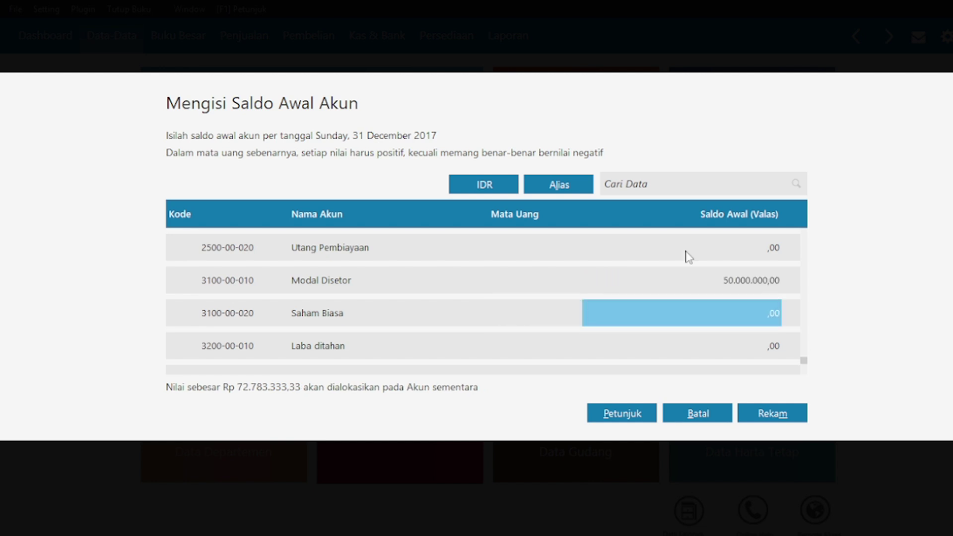
- Enter an opening balance of 72783333,33 for Laba ditahan and record the account opening balances
key(Down)
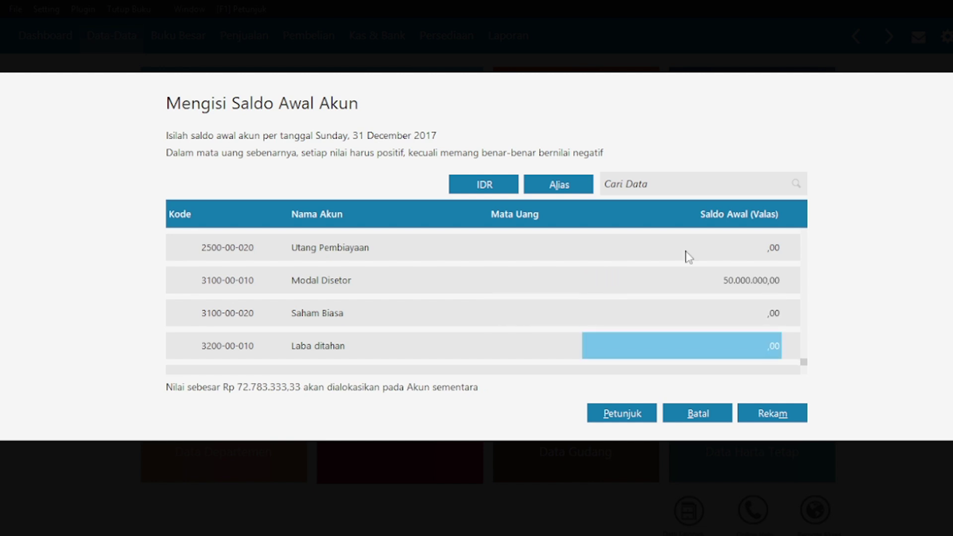
text(72783)
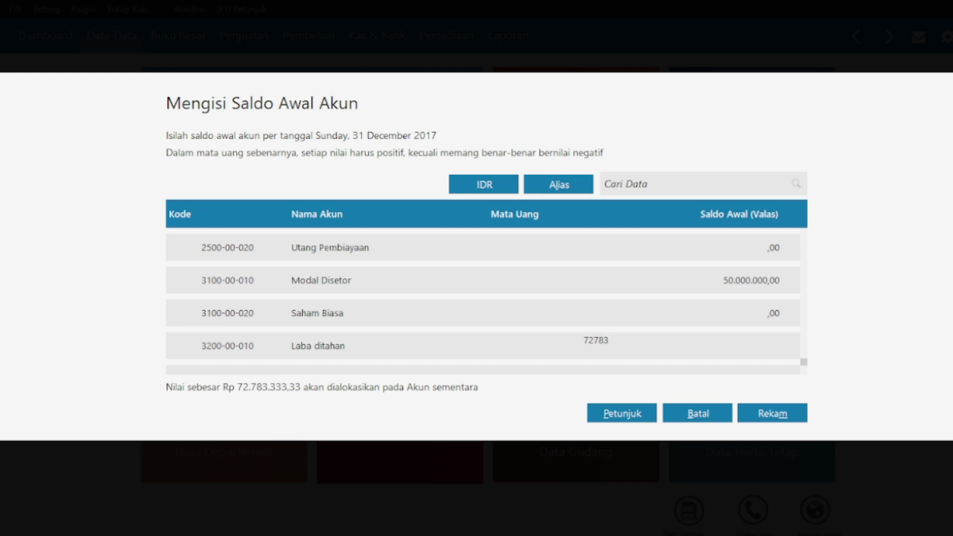
text(333,33)
key(Return)
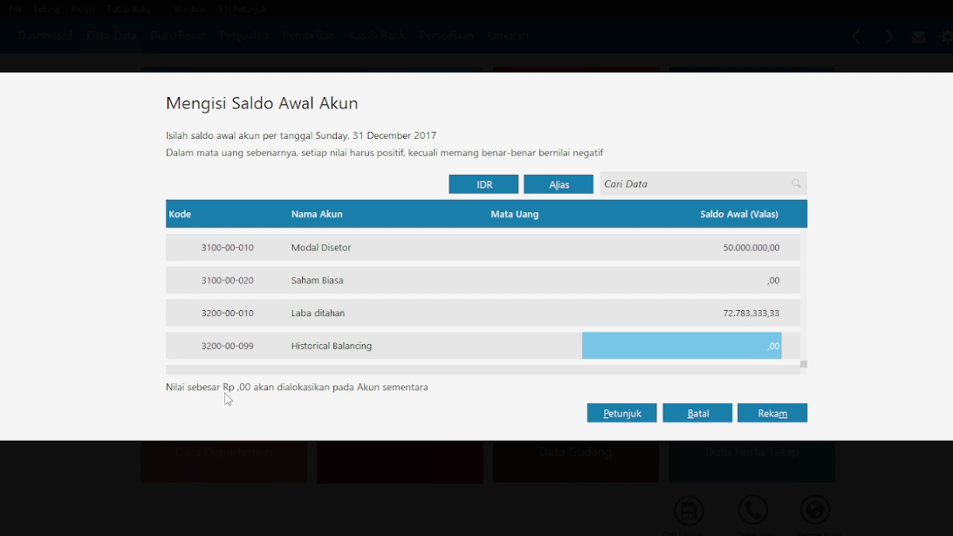
click(785, 416)
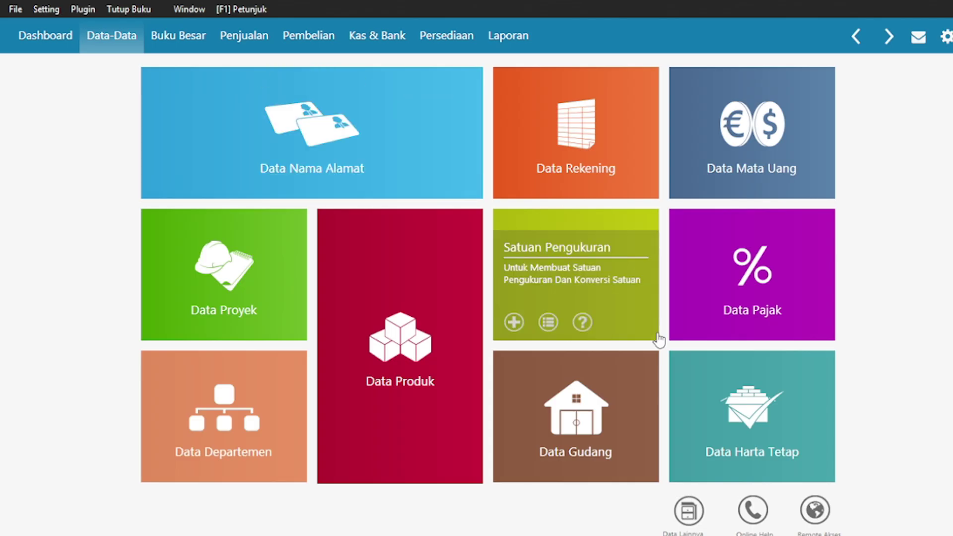
key(alt+Tab)
key(alt+Tab)
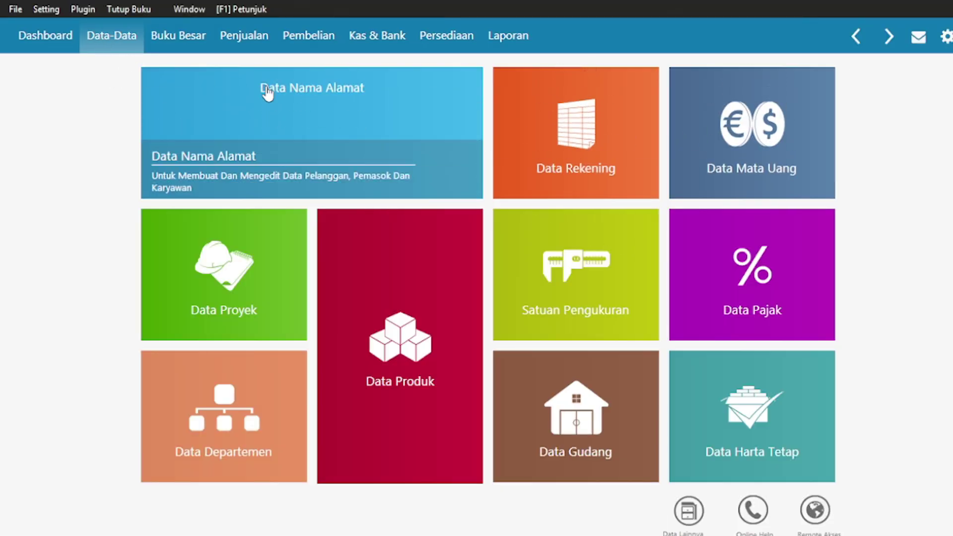
- Open the name and address data in table view and add PT RAYAN MUSLIM as a customer with its customer ID
click(268, 92)
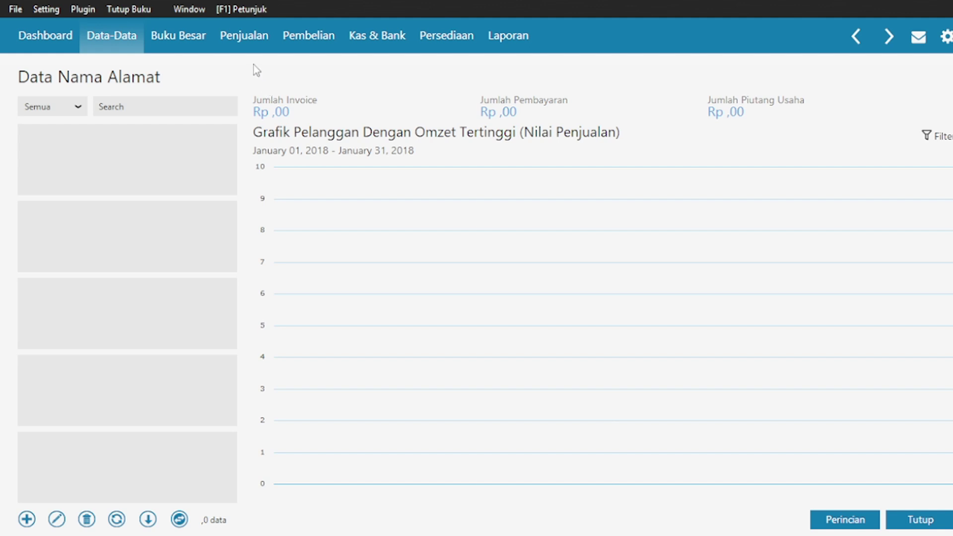
click(179, 519)
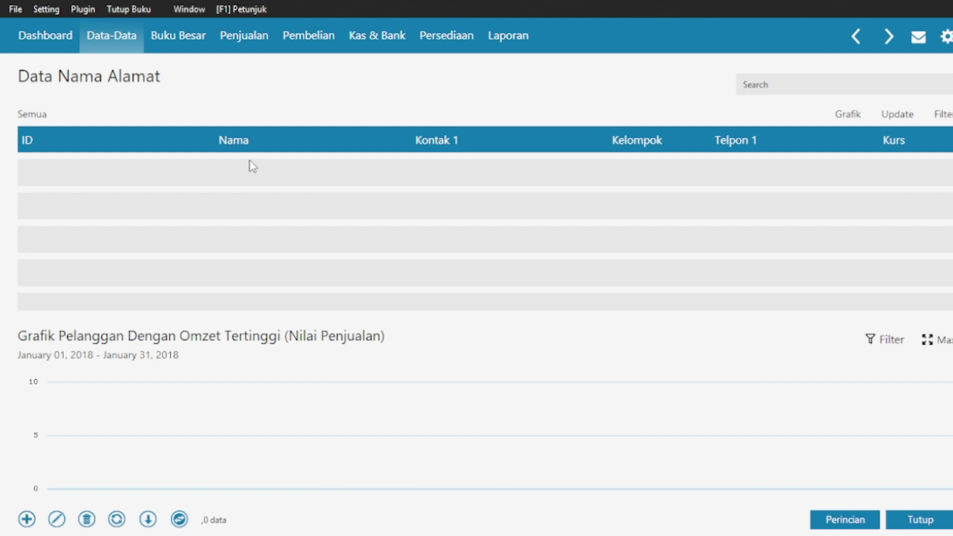
click(28, 519)
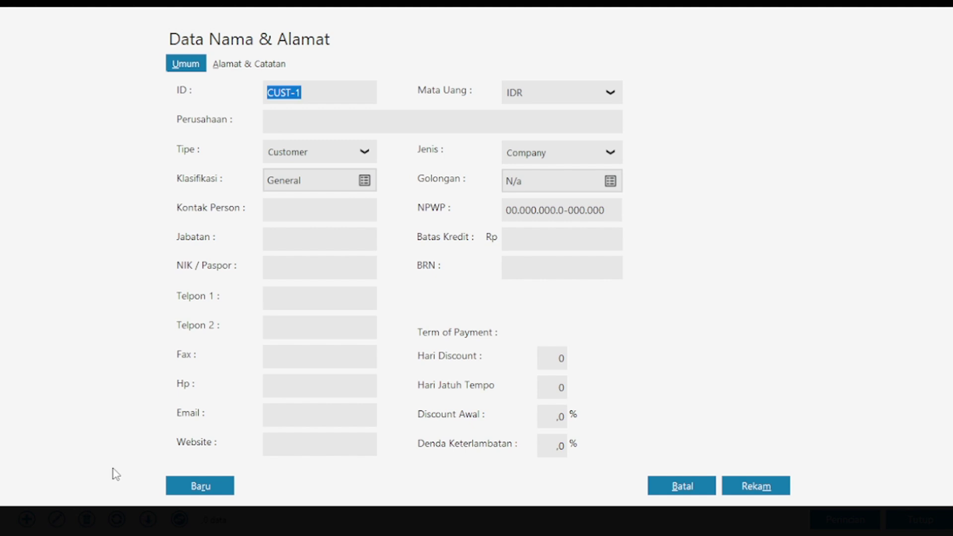
text(C-001)
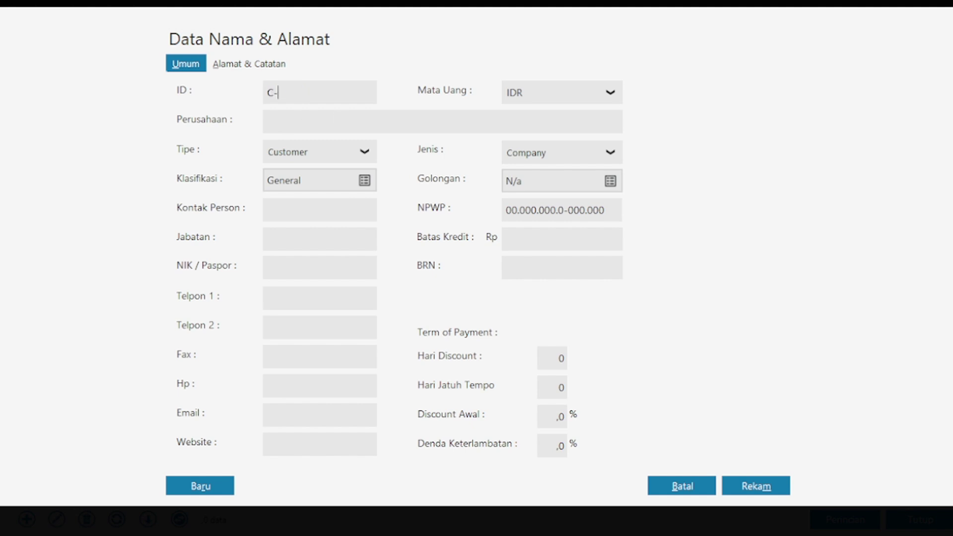
key(Tab)
text(PT RAYAN MUSLIM)
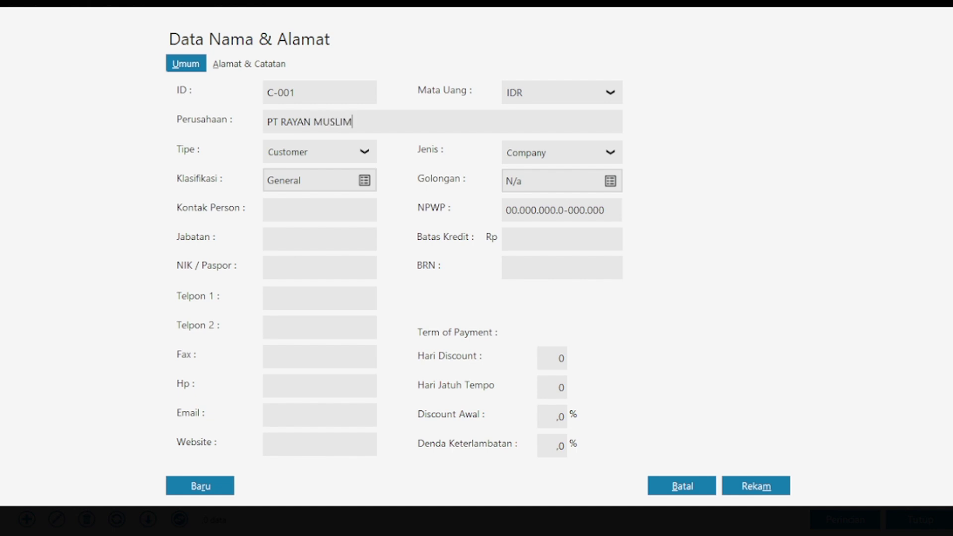
click(201, 486)
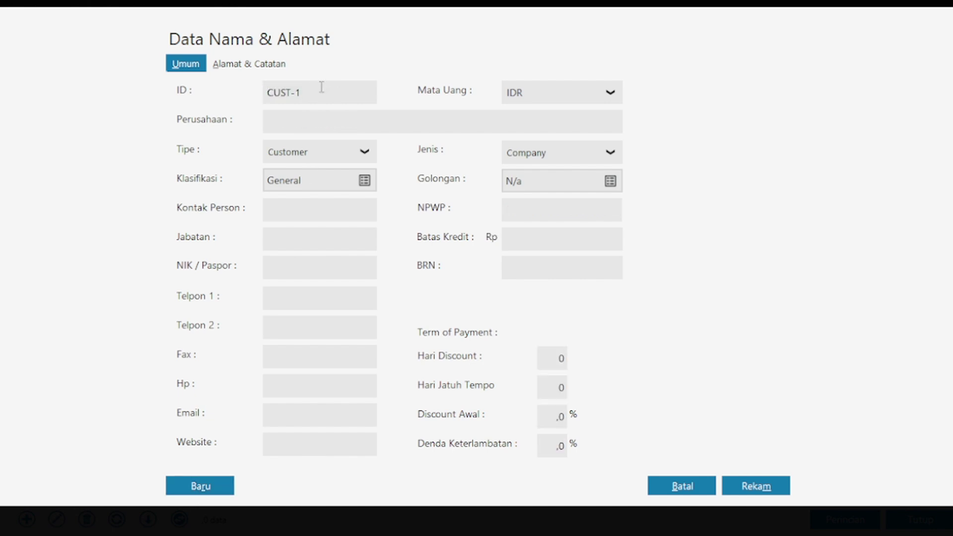
- Add PT SALSABILA MUSLIM as a second customer with its own customer ID
click(321, 91)
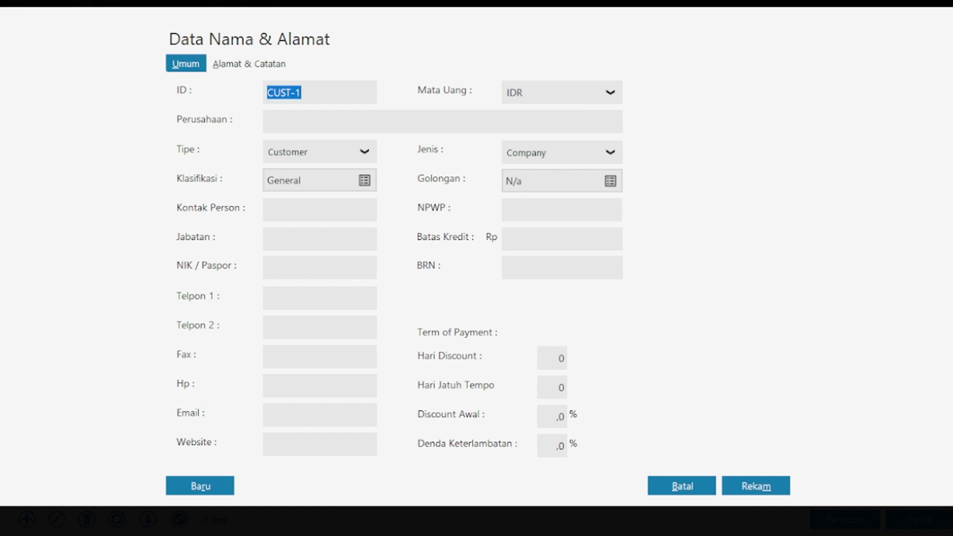
text(C-002)
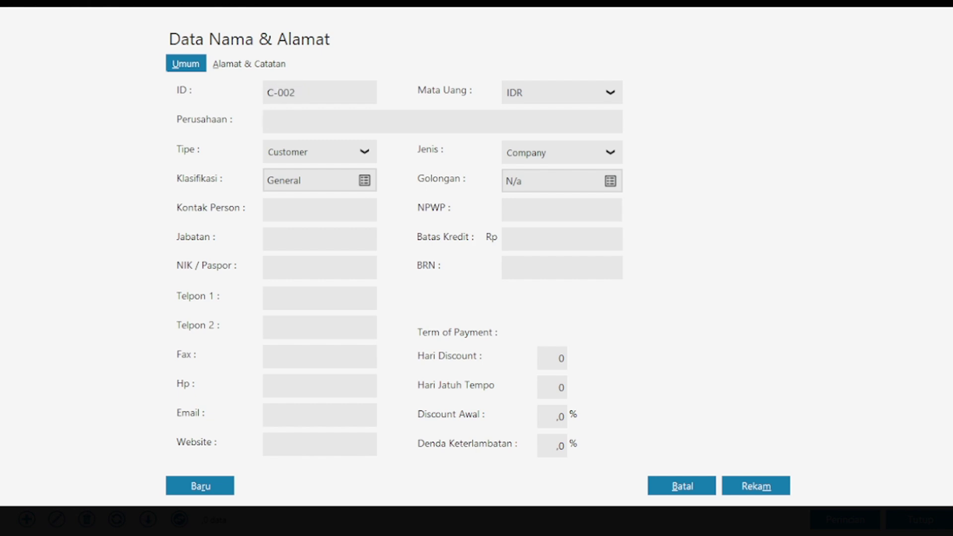
text(PT SALSABILA MUSLI)
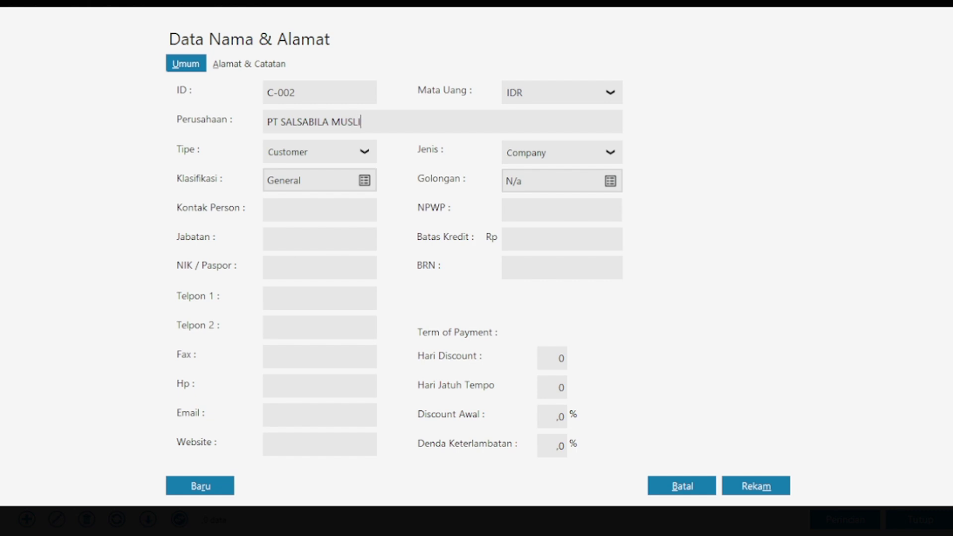
text(M)
click(228, 486)
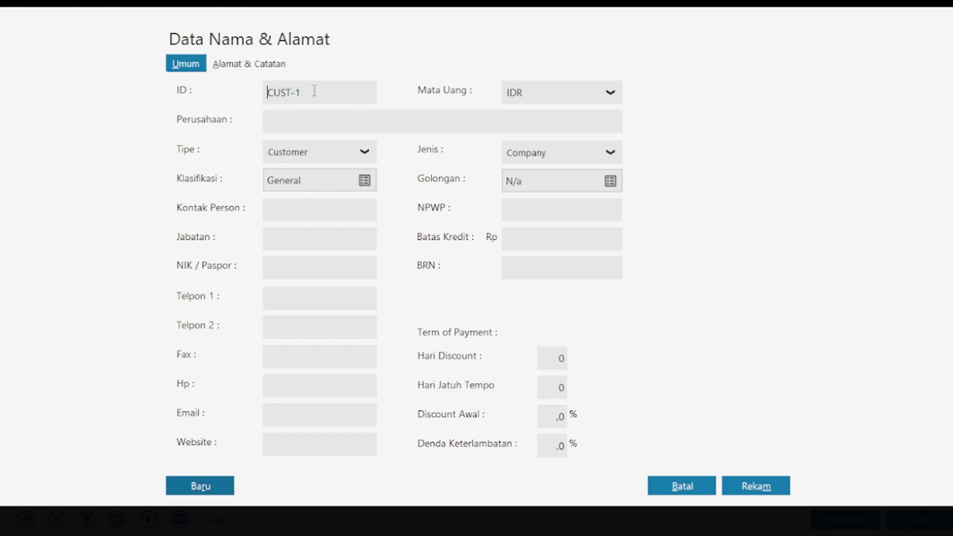
- Add PT MUTIARA MUSLIM as a contact of type Vendor with ID V-001
drag(314, 90, 237, 94)
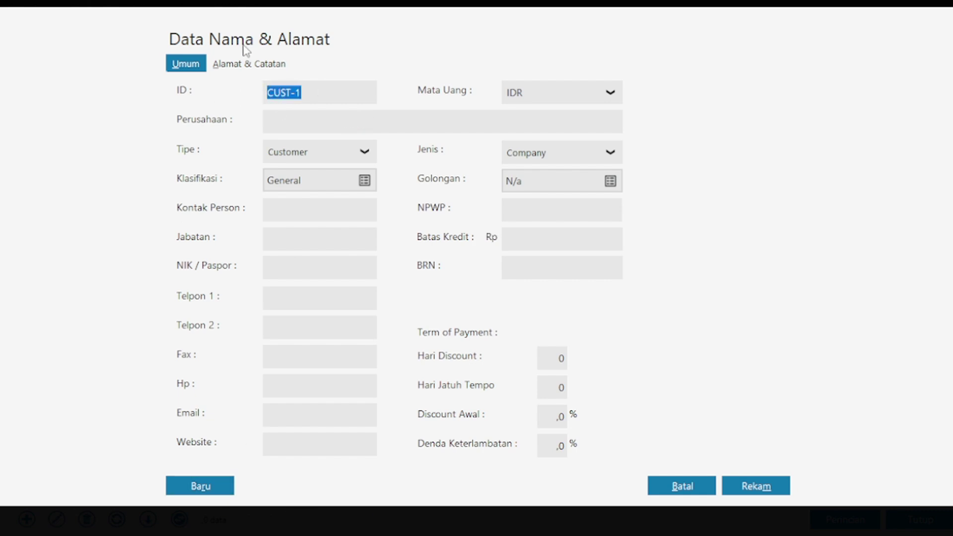
click(343, 161)
click(325, 198)
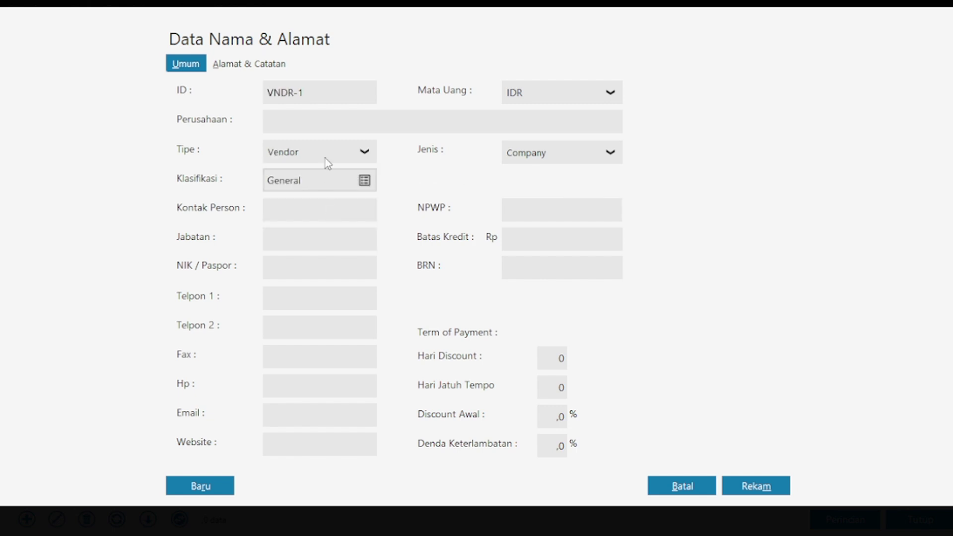
click(307, 94)
text(V-001)
key(Tab)
text(PT MUTIARA MUSLIM)
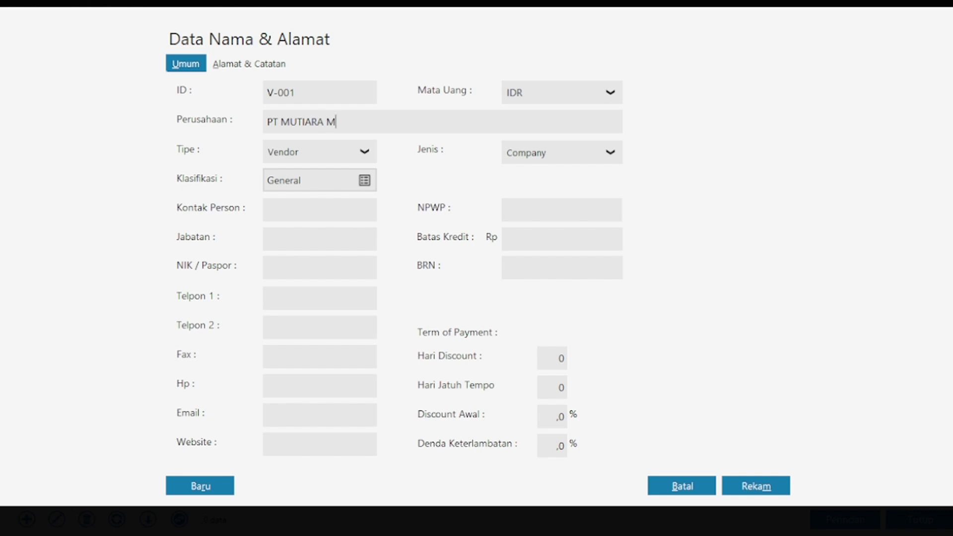
click(198, 486)
- Add vendor PT SALMA MUSLIM with ID V-002, record it without NPWP/NIK data, and close the name and address list
click(322, 91)
key(ctrl+a)
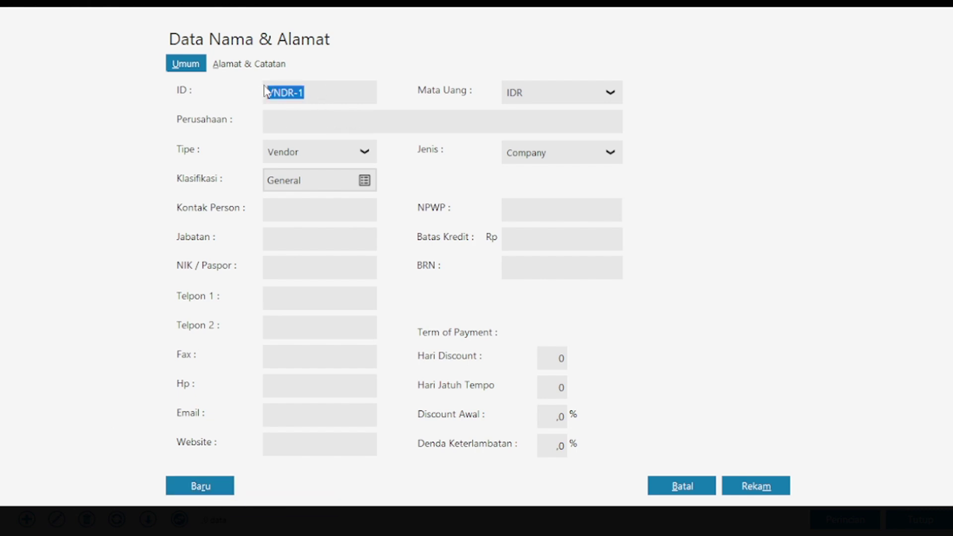
text(V-002)
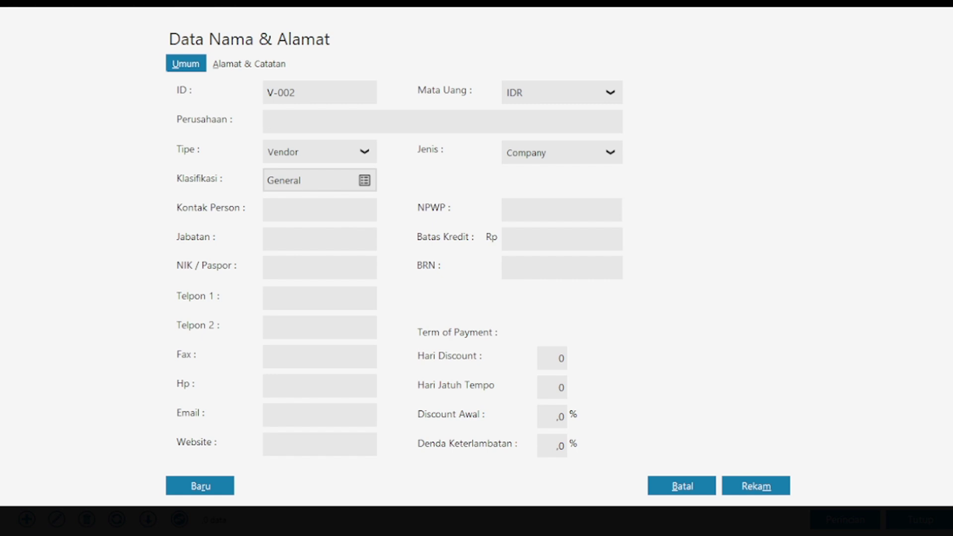
text(PT SALMA MUSLIM)
key(alt+m)
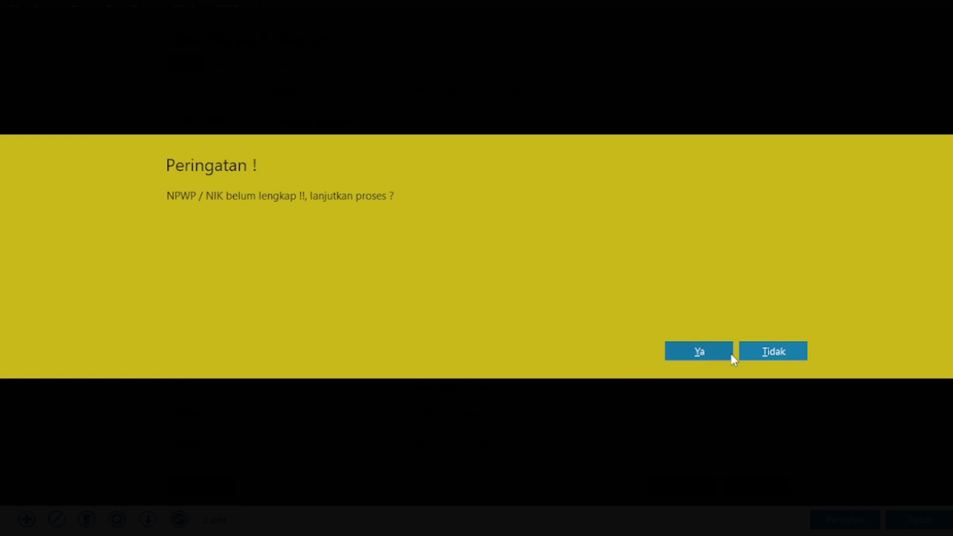
click(731, 354)
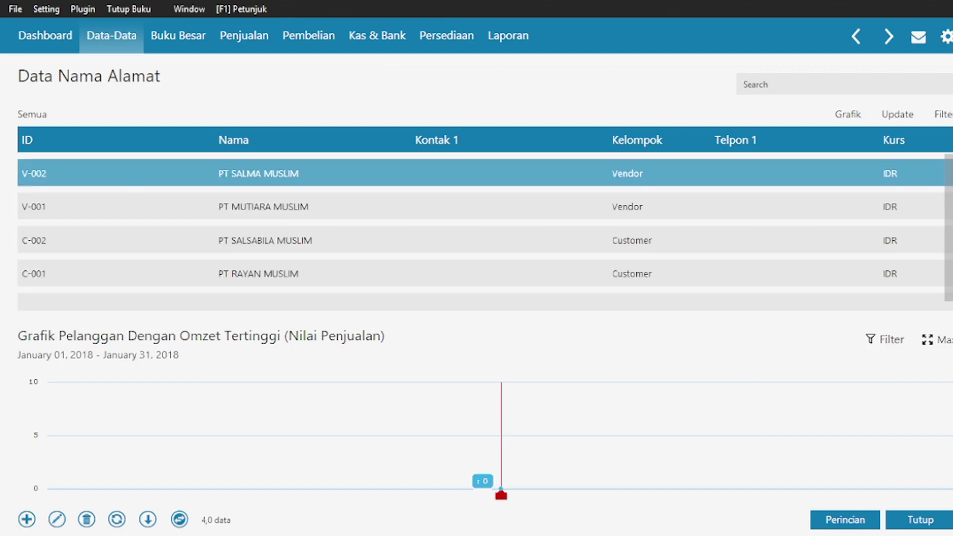
click(920, 520)
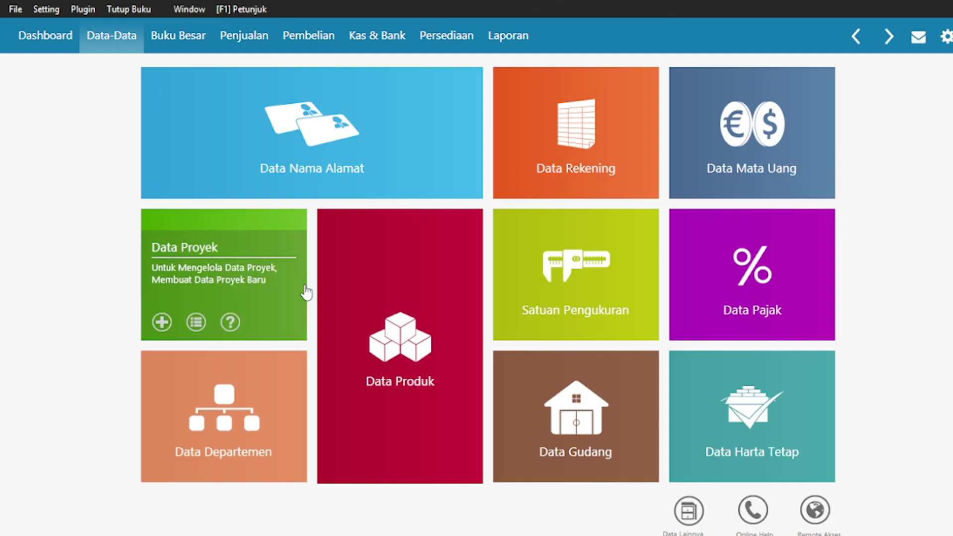
- Start a new opening balance entry for accounts receivable (Saldo Awal Piutang Usaha) with PT RAYAN MUSLIM as the customer
click(50, 9)
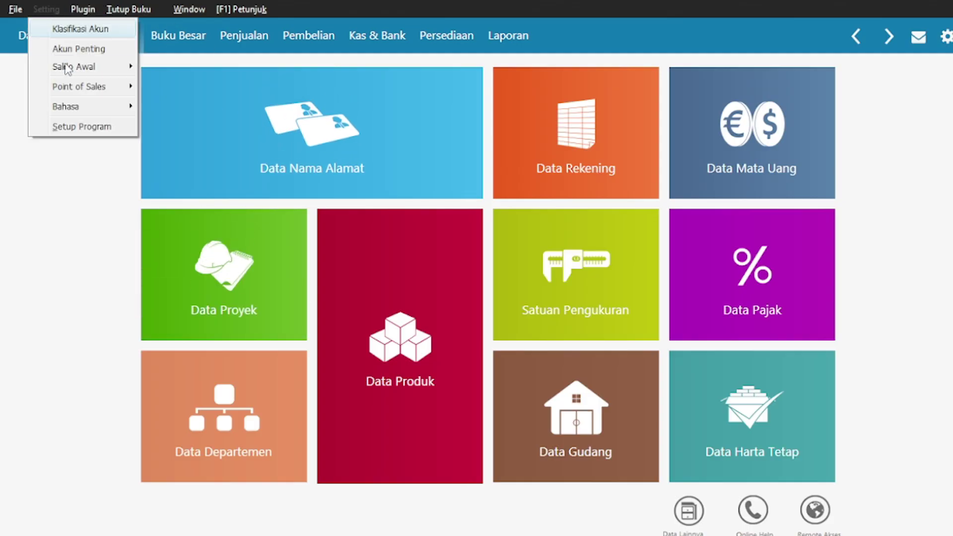
mouse_move(70, 66)
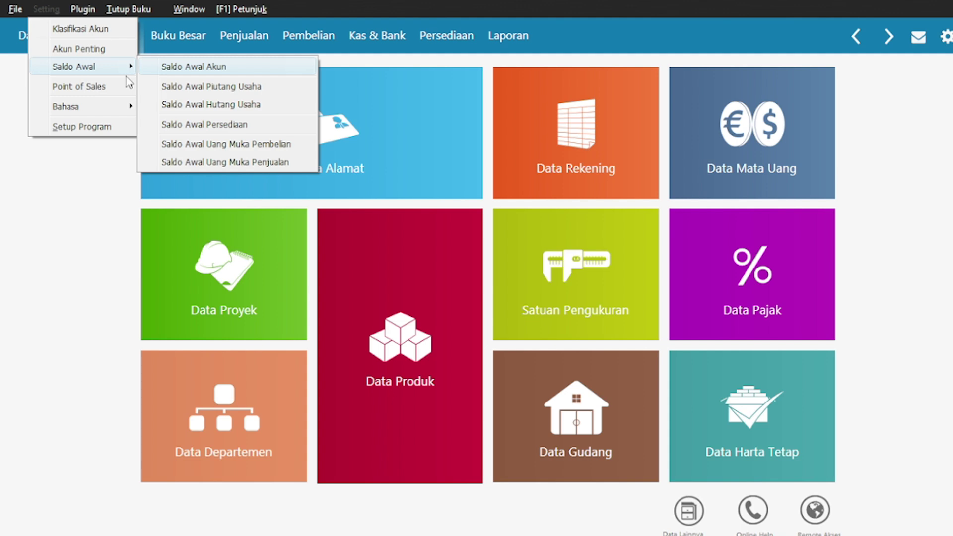
click(184, 88)
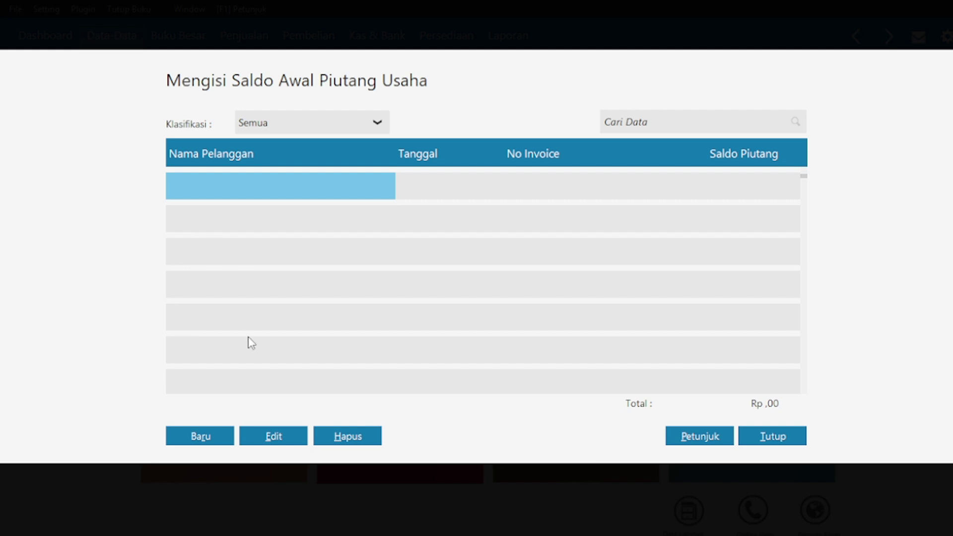
click(209, 436)
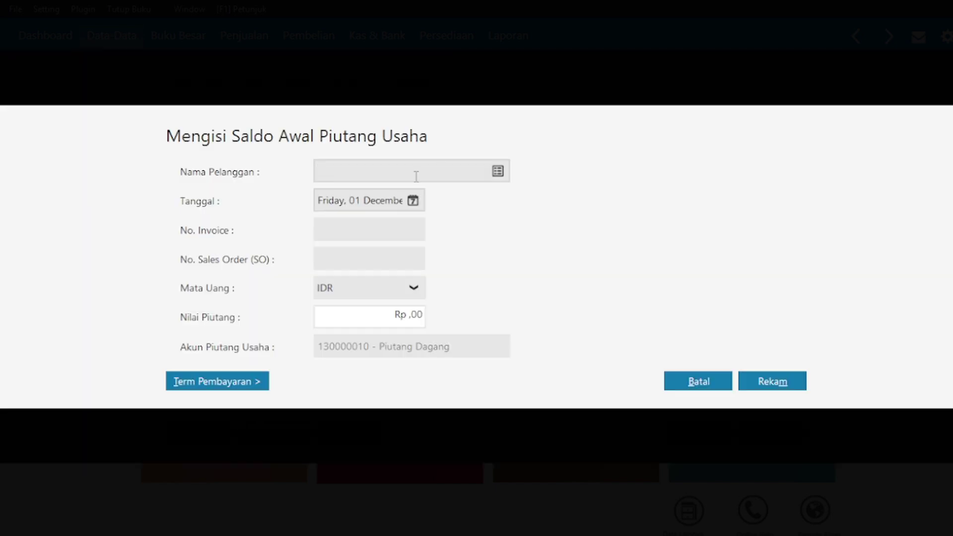
click(497, 171)
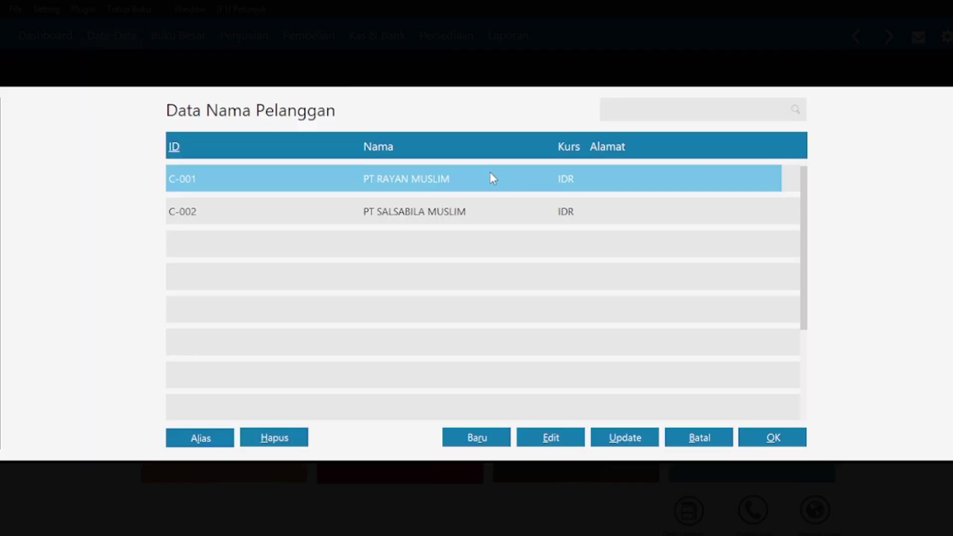
double_click(473, 179)
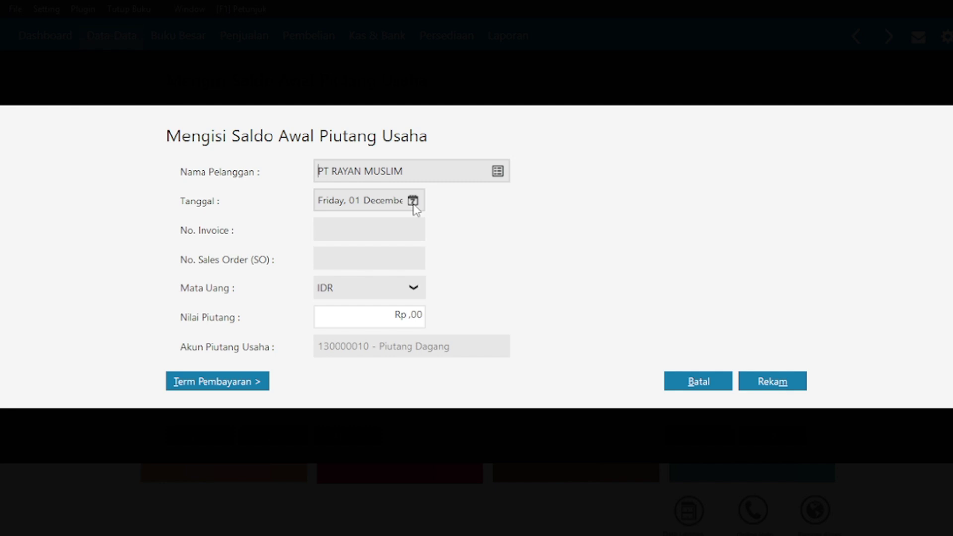
- Date the PT RAYAN MUSLIM receivable 30 December 2017, with invoice number INV-01 and an amount of Rp 1,000,000
click(413, 202)
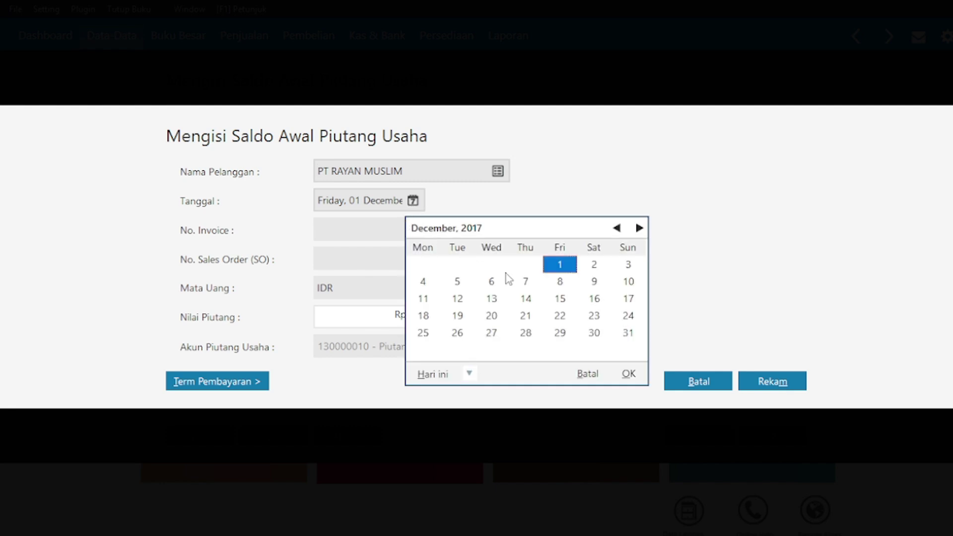
click(596, 334)
click(627, 373)
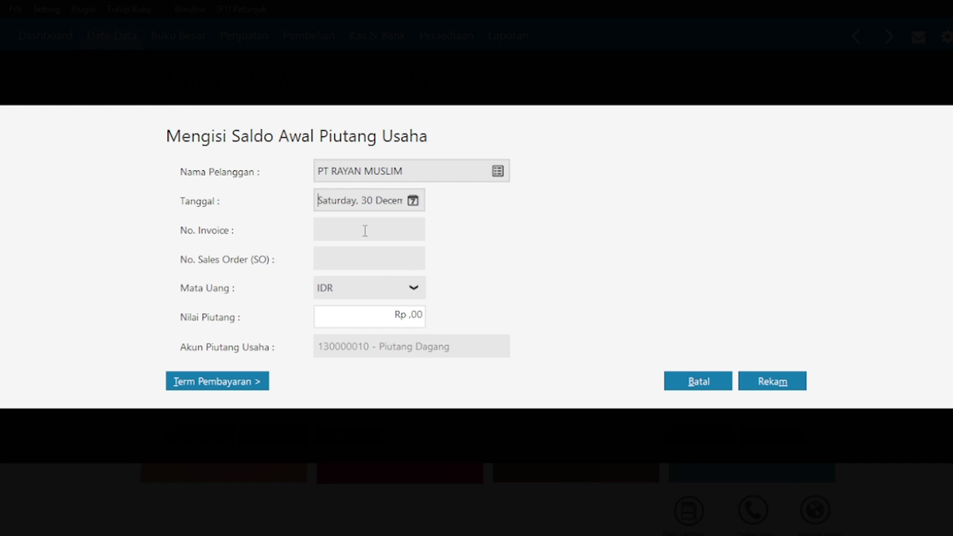
text(INV-01)
click(409, 315)
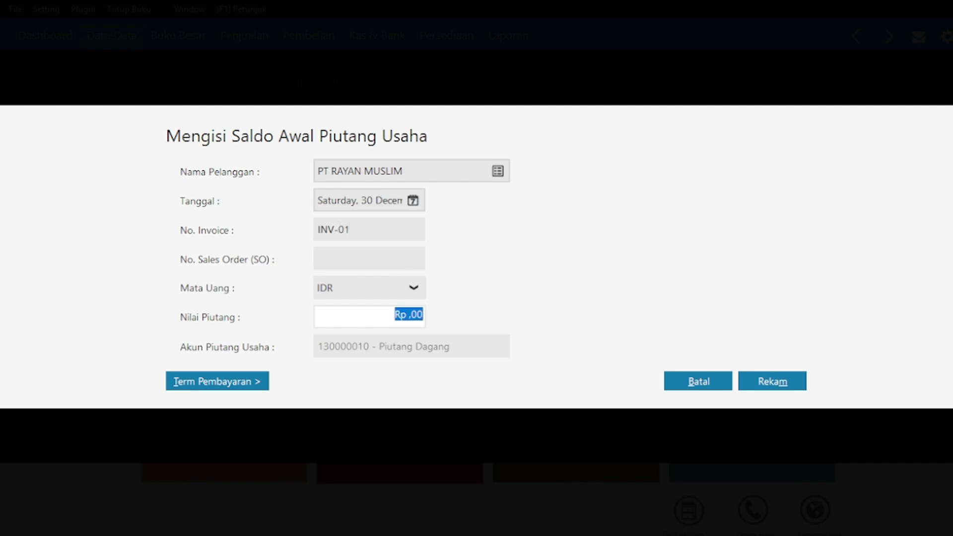
text(1000000)
- Set the INV-01 receivable's payment terms to 10 discount days, 30 due days and 2% early discount, and record the entry
click(248, 382)
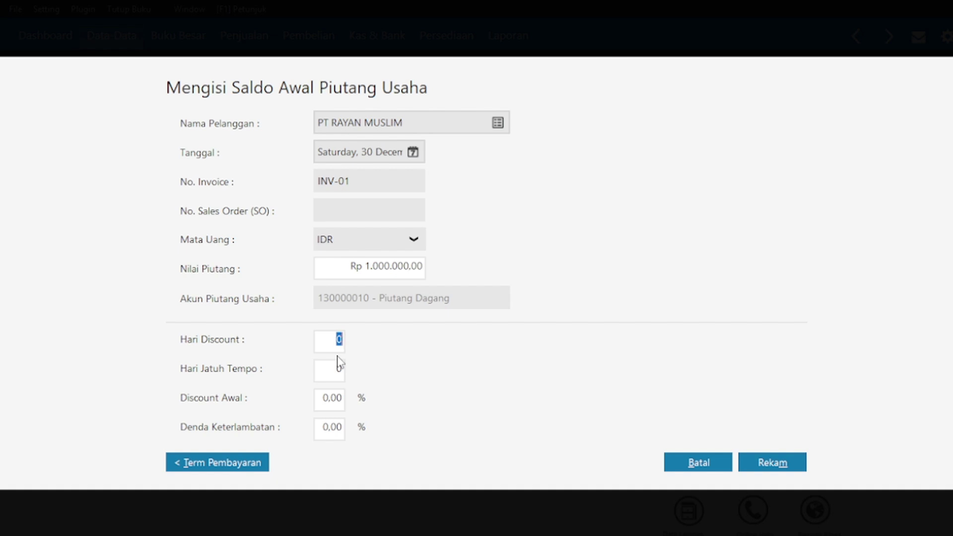
text(10)
key(Tab)
text(30)
key(Tab)
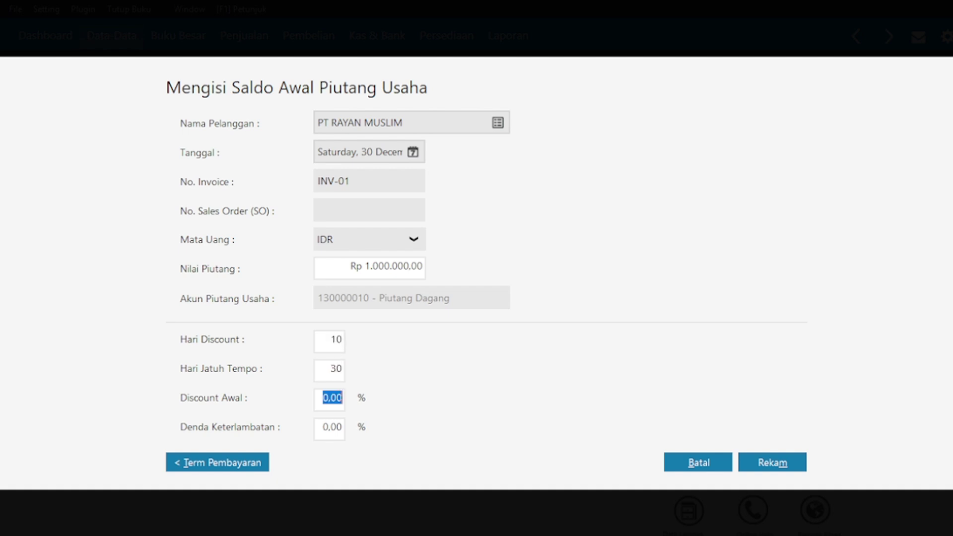
text(2)
click(760, 470)
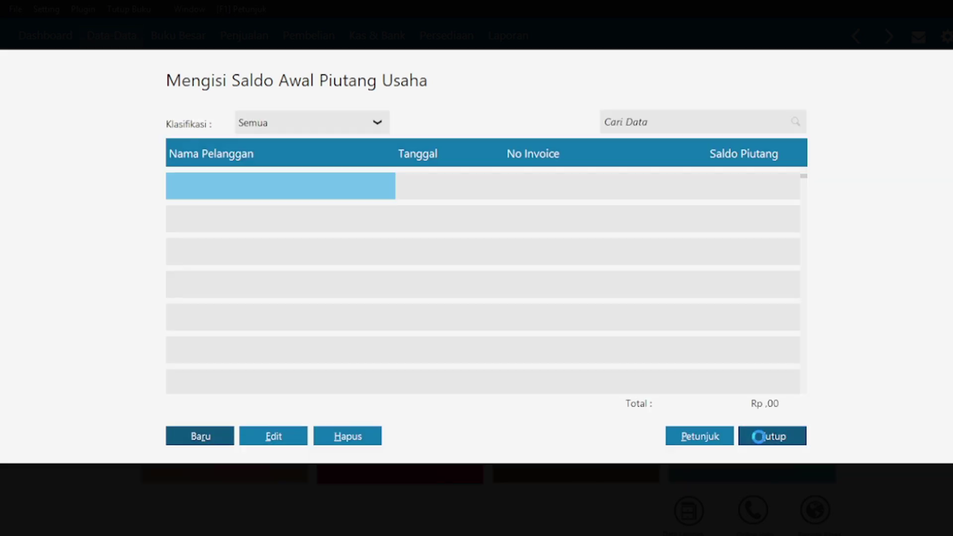
- Create another receivable opening balance for PT RAYAN MUSLIM dated 31 December 2017, with invoice INV-02 and amount Rp 2,000,000
click(201, 437)
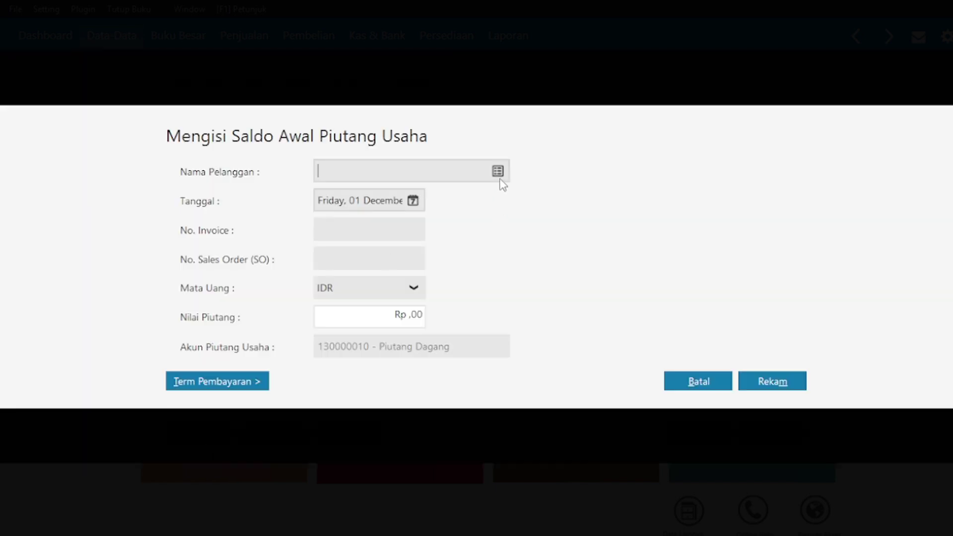
click(496, 172)
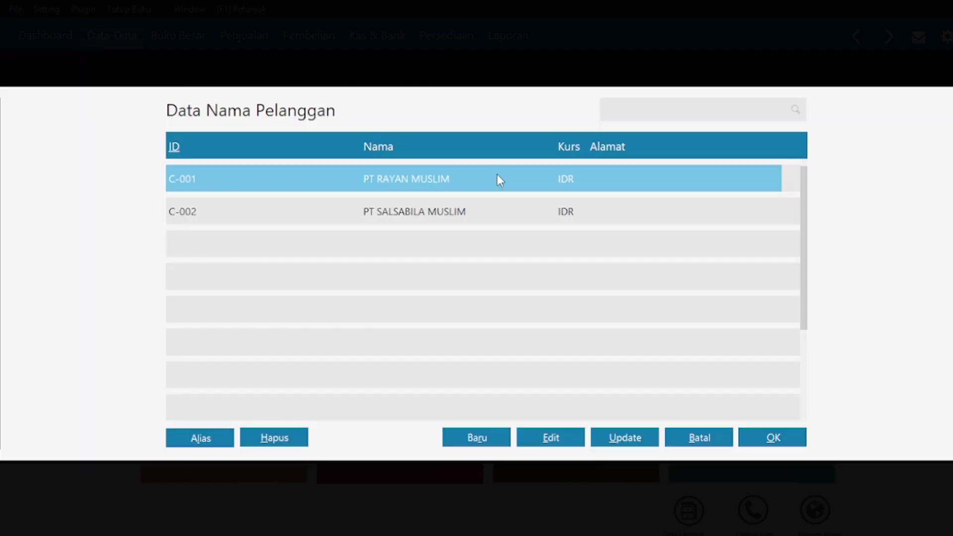
double_click(499, 179)
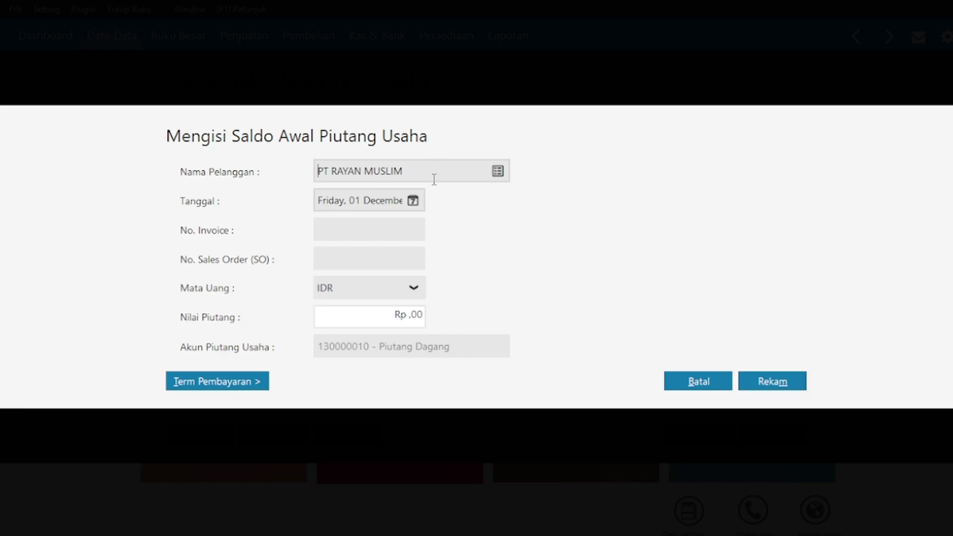
click(415, 201)
click(628, 333)
click(628, 374)
click(392, 227)
text(INV-02)
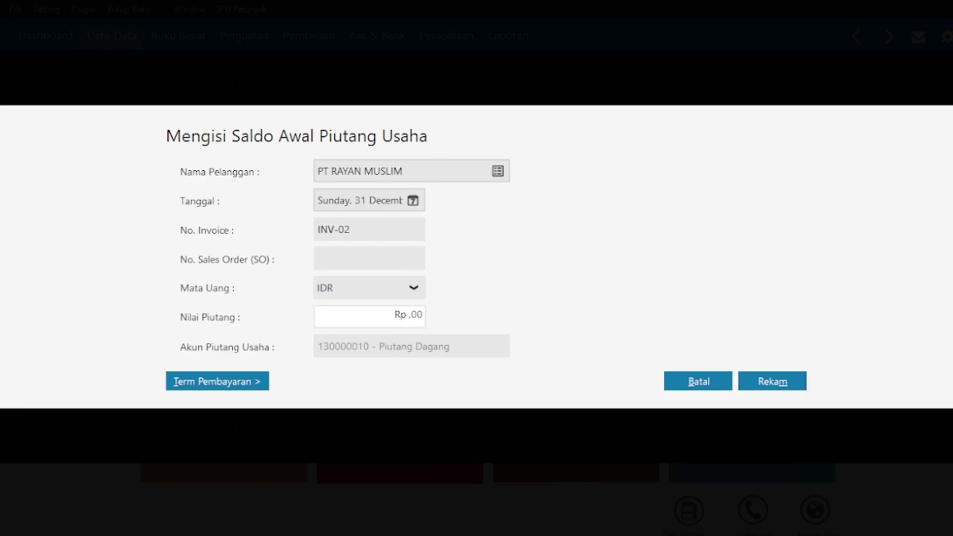
click(402, 318)
text(2000000)
- Fill in the INV-02 payment terms with discount days, 30 due days and 2% early discount, and record the entry
click(168, 385)
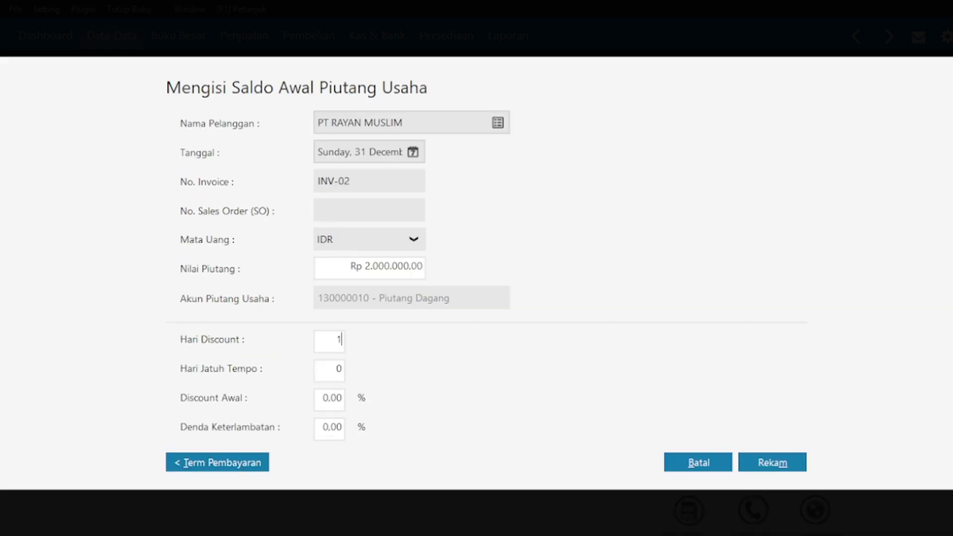
text(30)
key(Tab)
text(2)
click(784, 469)
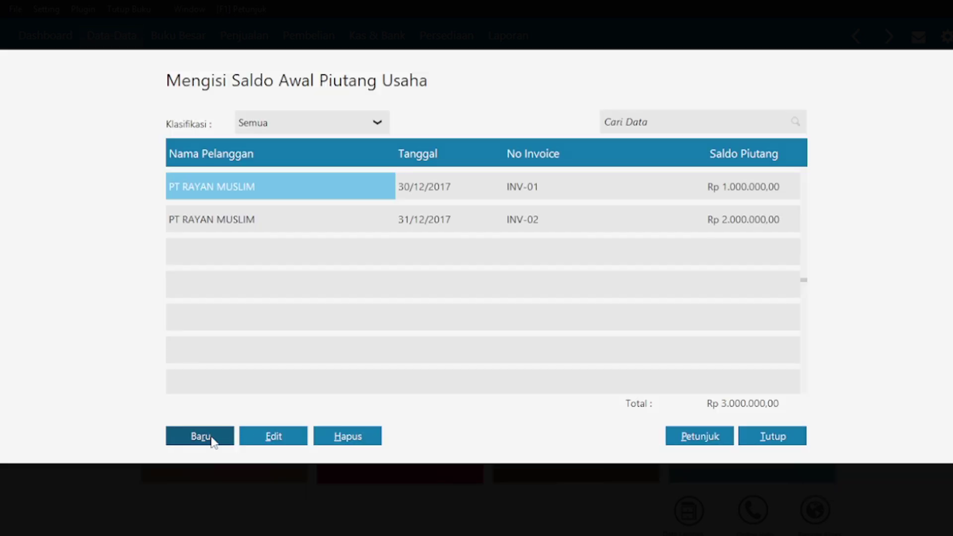
- Create a receivable opening balance for PT SALSABILA MUSLIM dated 31 December 2017, with invoice INV-03 and amount Rp 2,000,000
click(200, 437)
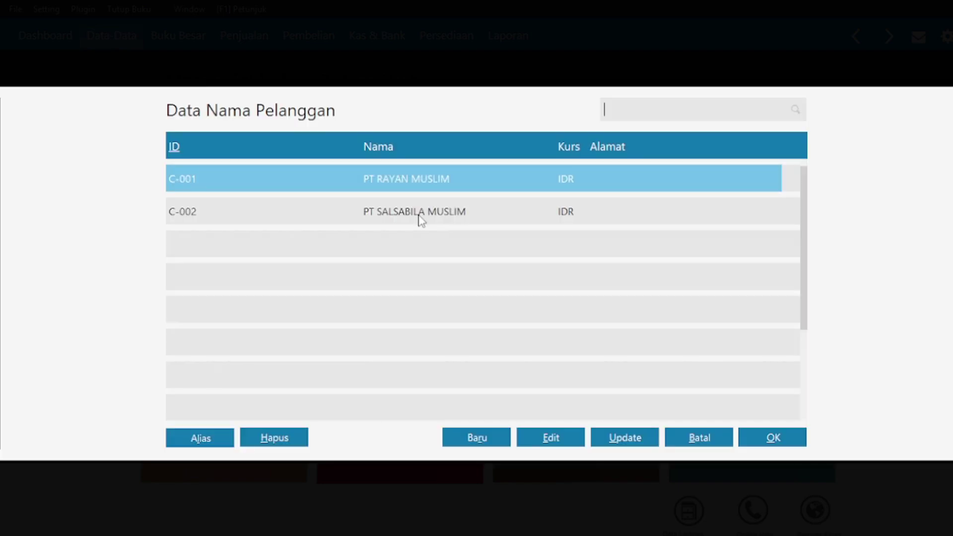
double_click(419, 214)
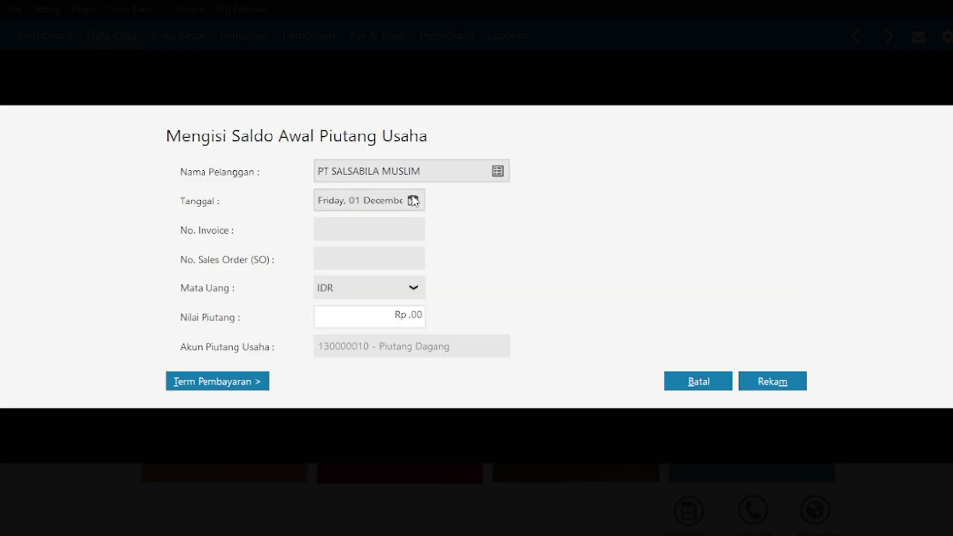
click(414, 200)
click(628, 333)
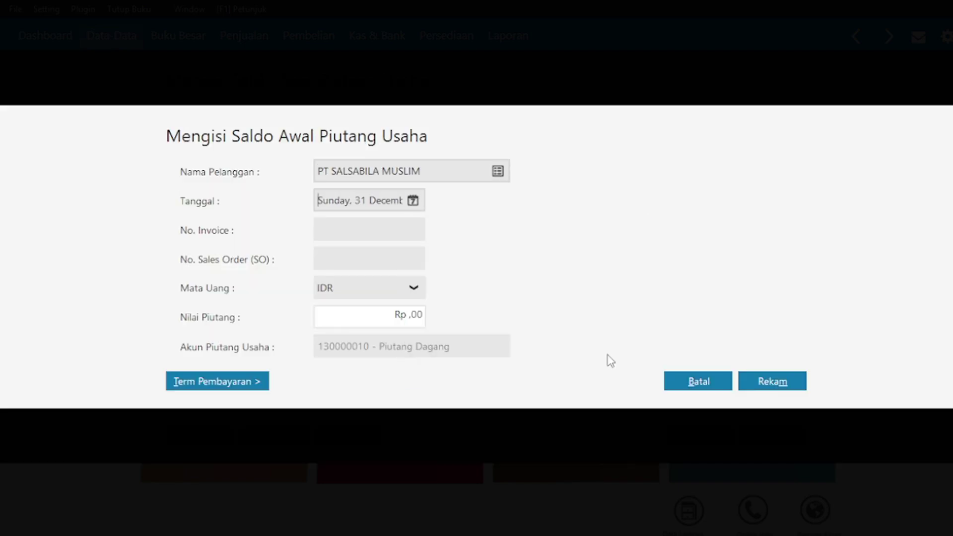
click(386, 229)
text(INV-03)
click(409, 317)
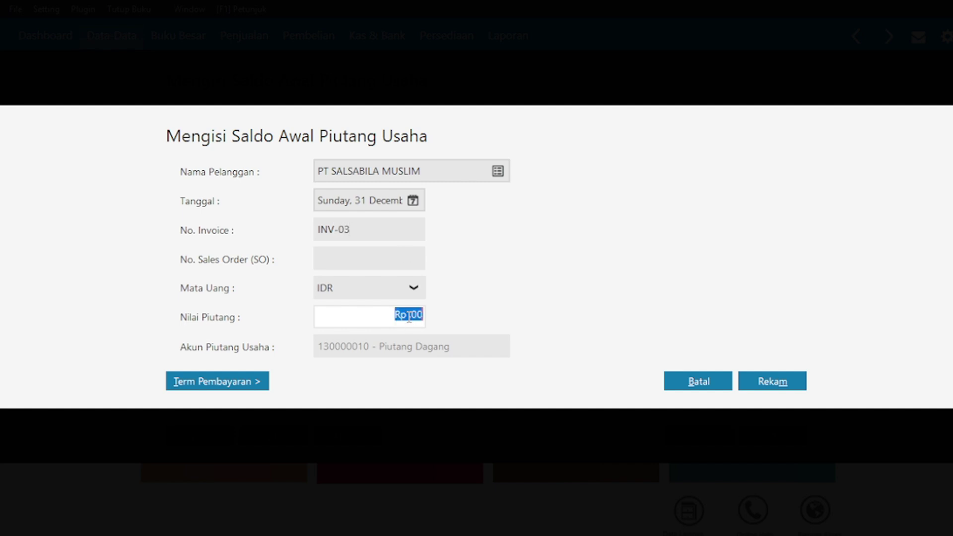
text(2000000)
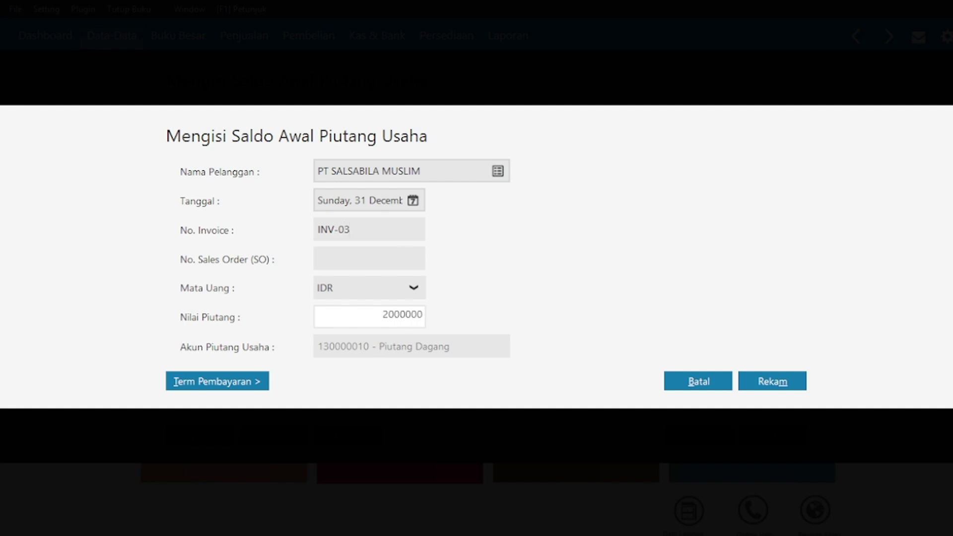
- Record INV-03 with terms of 10 discount days, 30 due days and 2% early discount, and close the receivable opening balance list
click(245, 381)
text(10)
key(Tab)
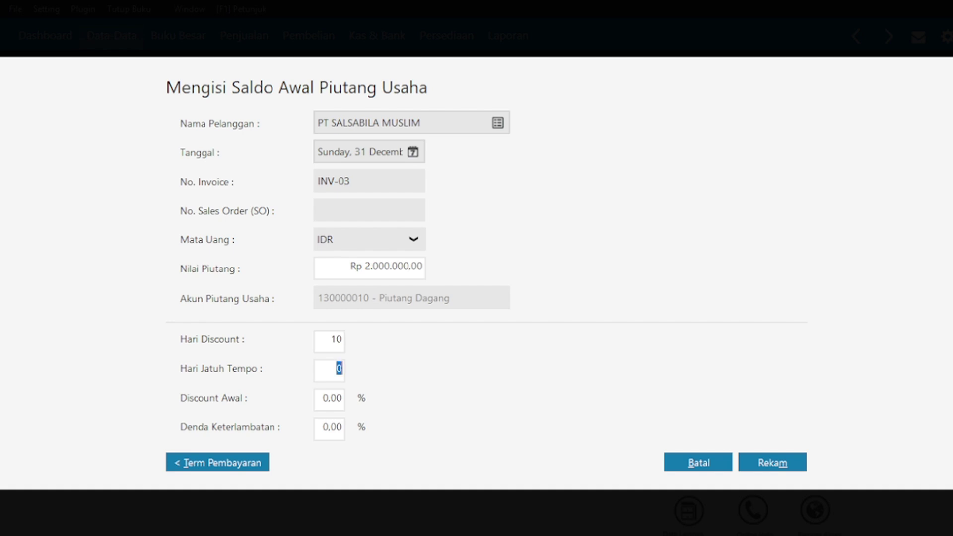
text(30)
key(Tab)
text(2)
click(769, 461)
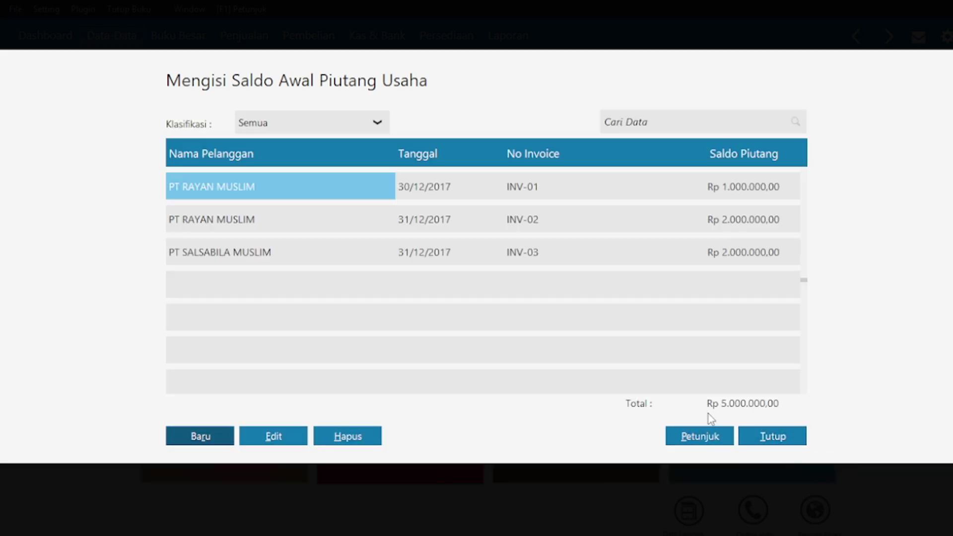
click(771, 440)
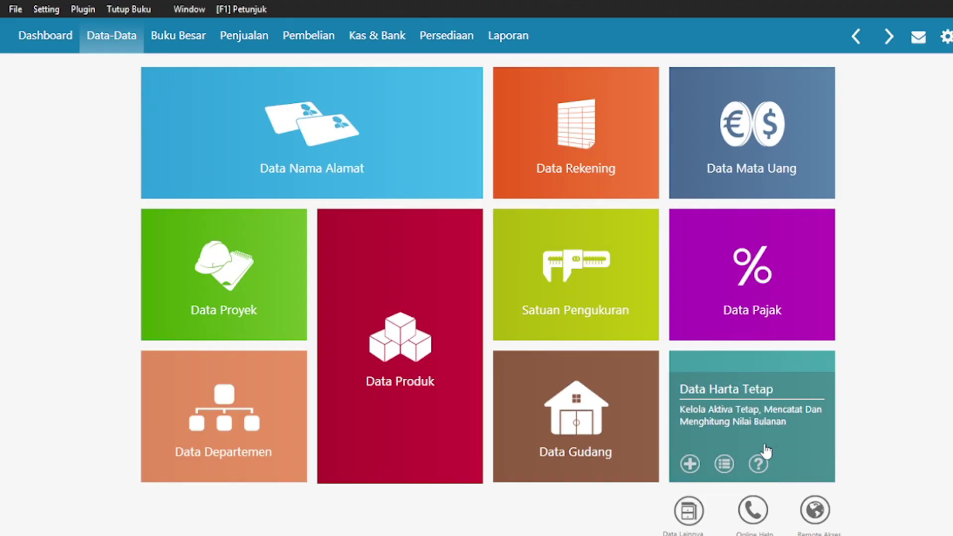
- Start a new accounts payable opening balance entry (Saldo Awal Hutang Usaha) with PT MUTIARA MUSLIM as the vendor
click(49, 8)
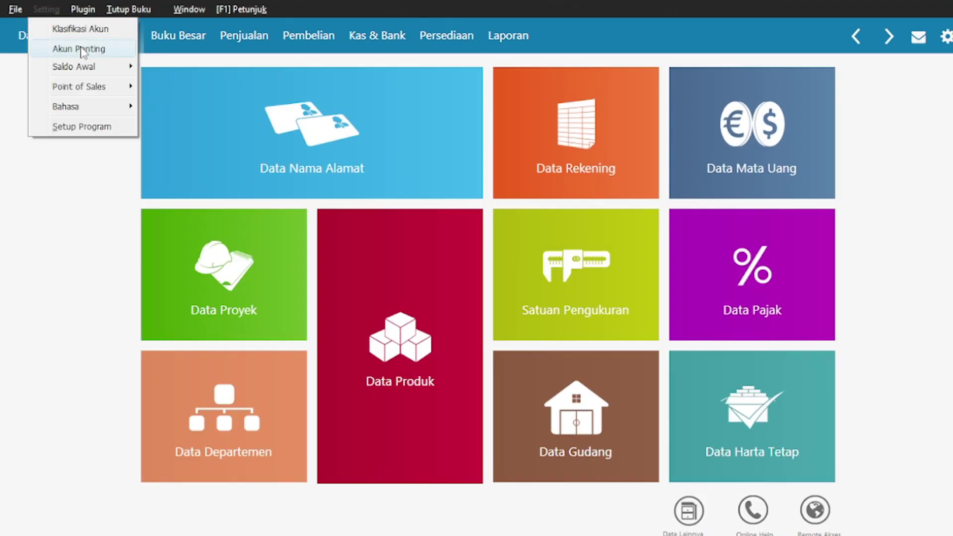
mouse_move(74, 67)
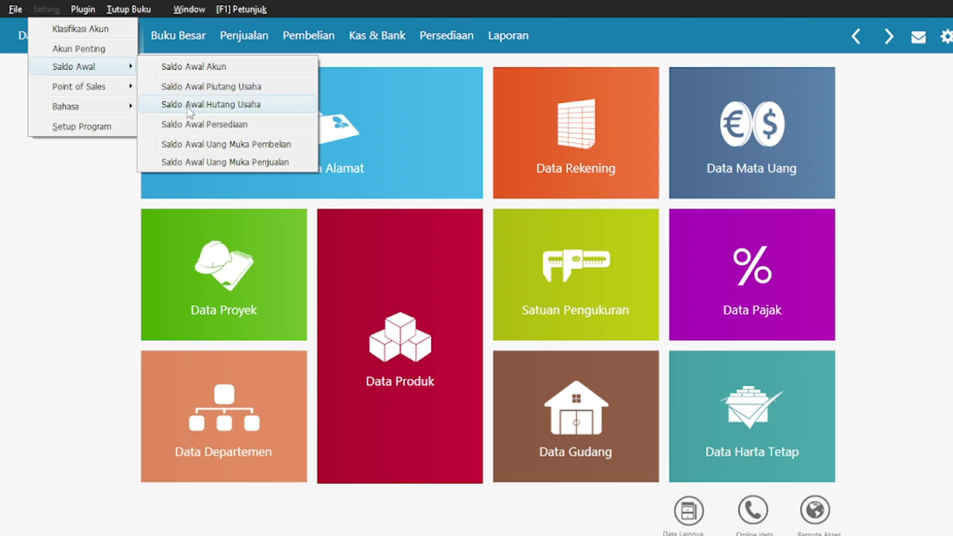
click(187, 107)
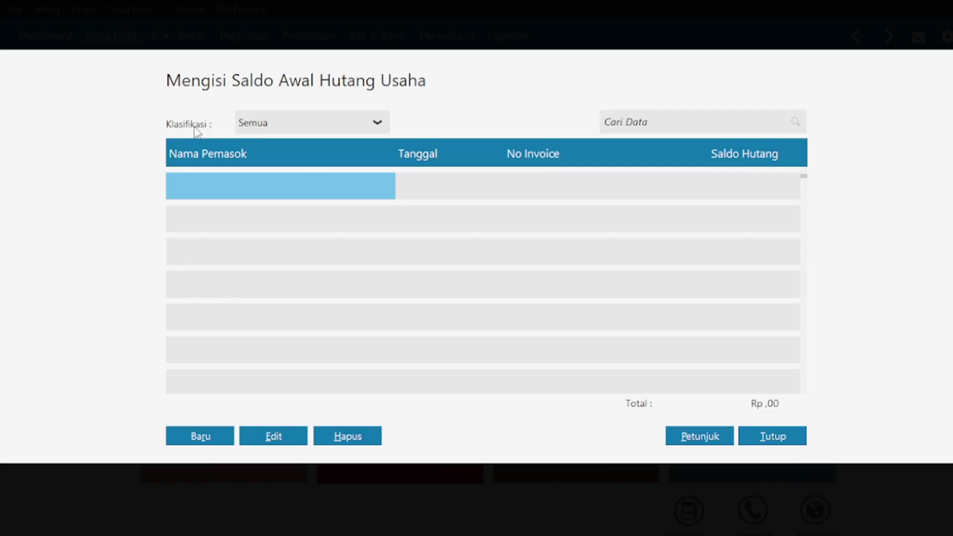
click(196, 437)
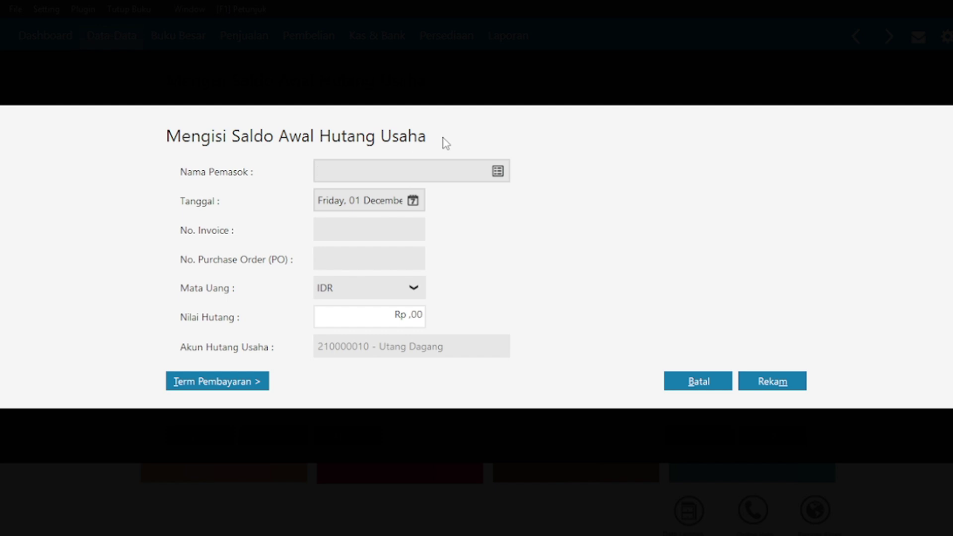
click(498, 173)
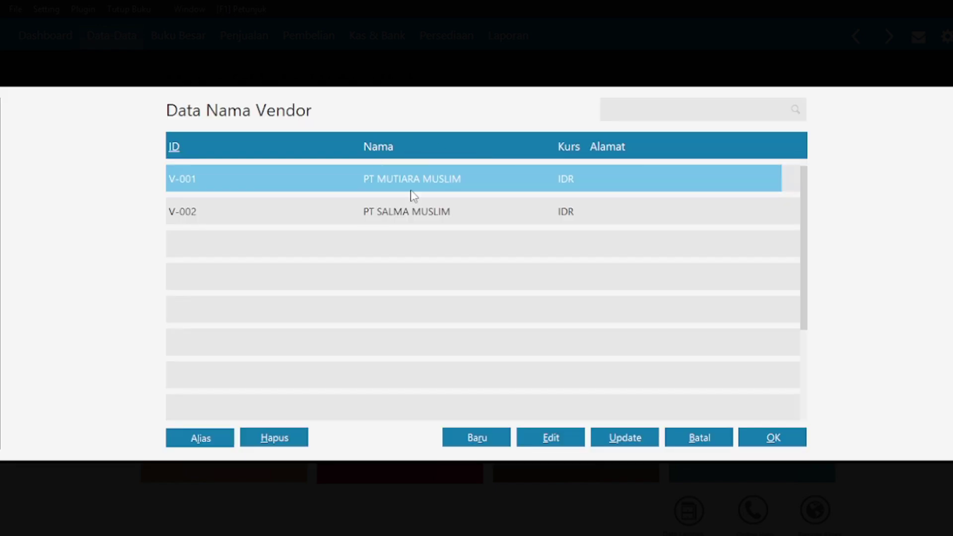
double_click(412, 195)
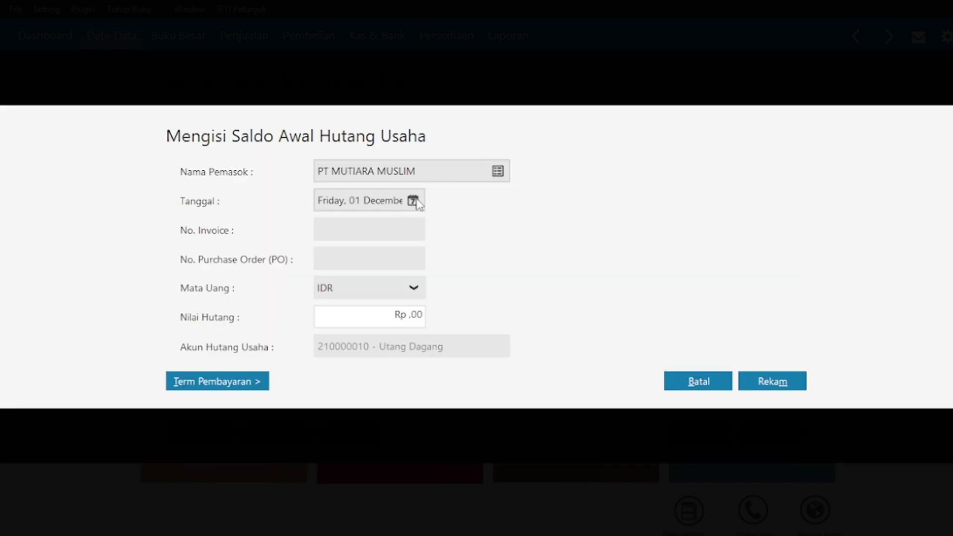
- Date the PT MUTIARA MUSLIM payable 20 December 2017, with invoice number INV-01 and an amount of Rp 5,000,000
click(414, 201)
click(492, 316)
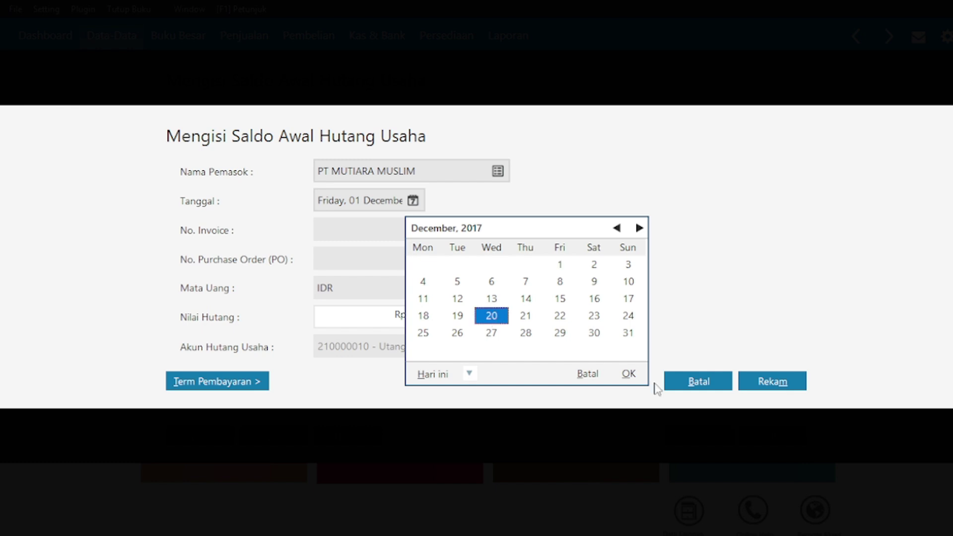
click(628, 374)
click(352, 230)
text(I)
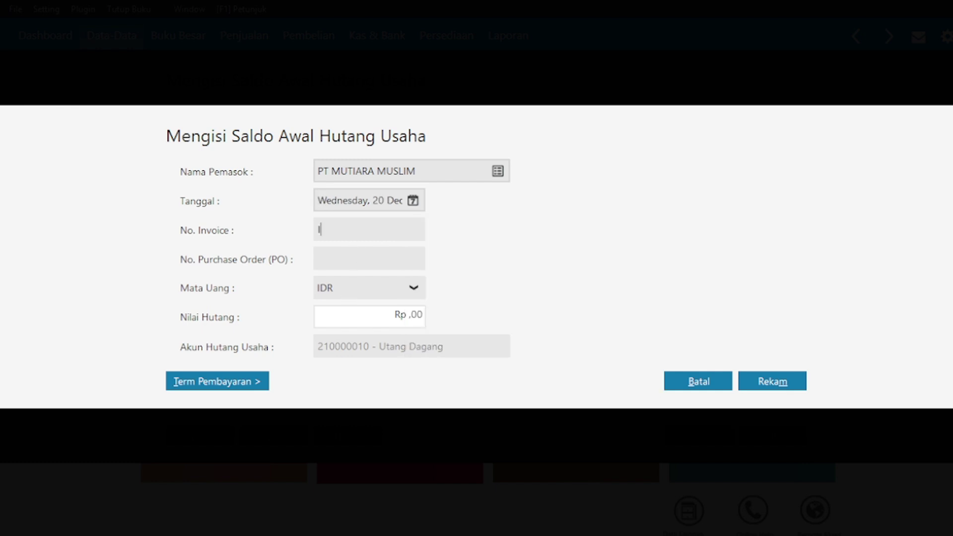
text(NV-01)
click(408, 316)
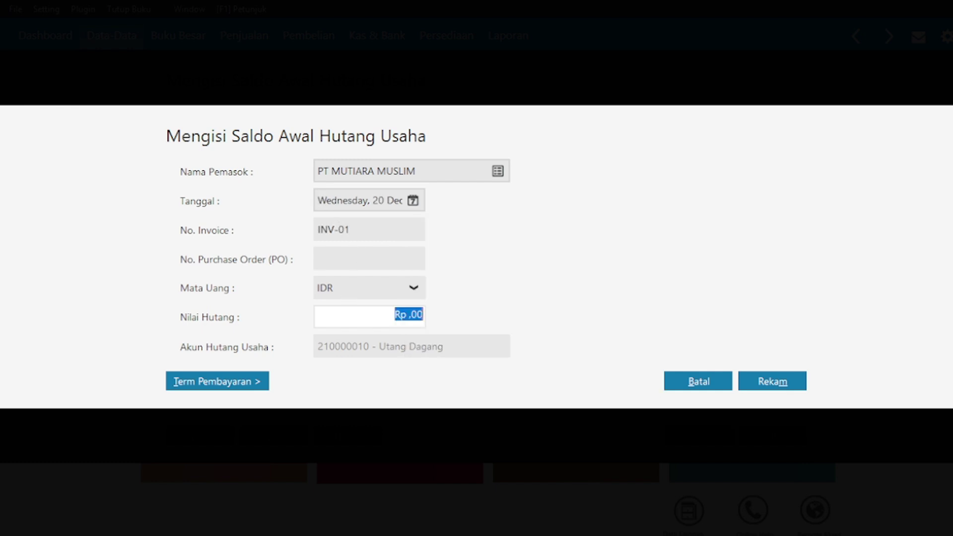
text(5000000)
- Set the PT MUTIARA MUSLIM payable's terms to 10 discount days, 30 due days and 2% early discount, and record the entry
click(219, 382)
click(329, 340)
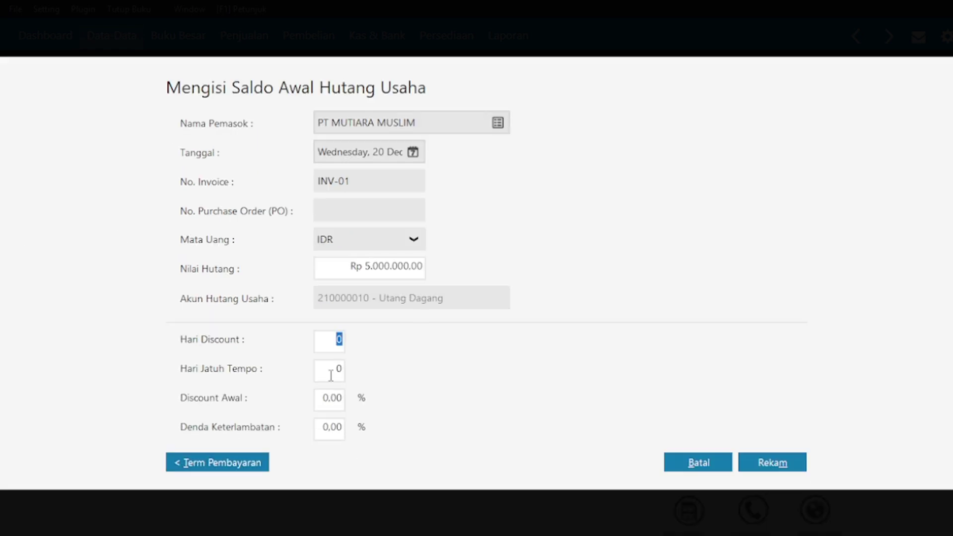
text(10)
key(Tab)
text(30)
key(Tab)
text(2)
click(771, 453)
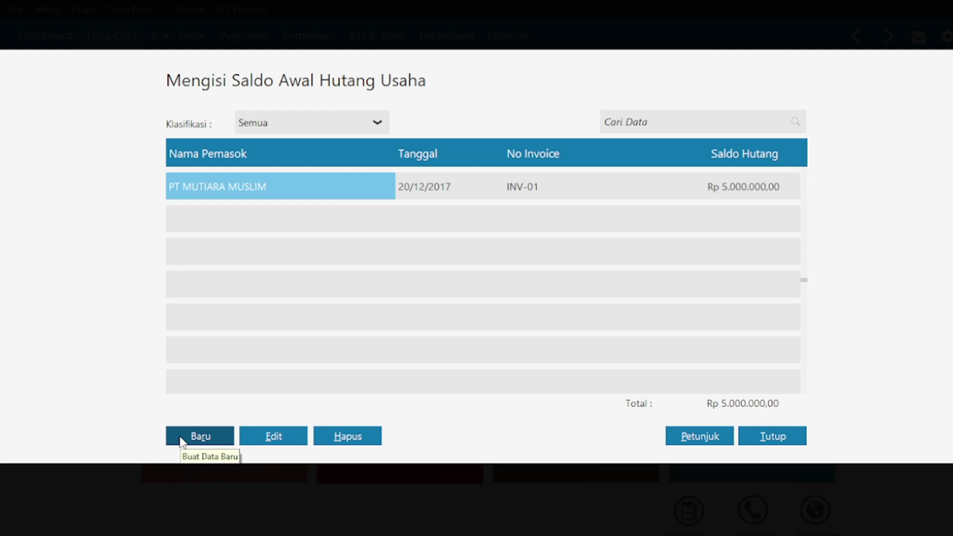
- Start a new accounts payable opening balance entry for the vendor PT SALMA MUSLIM, dated 30 December 2017
click(182, 442)
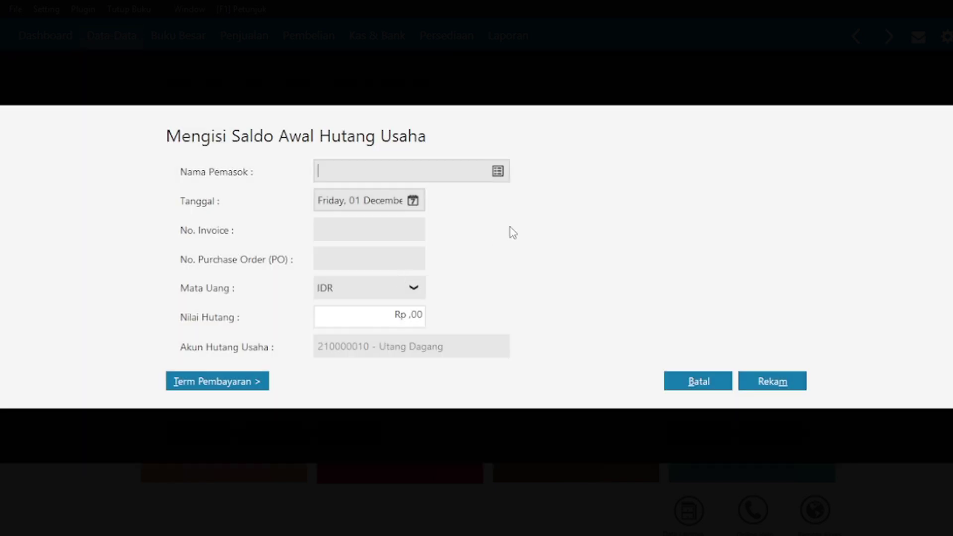
key(Escape)
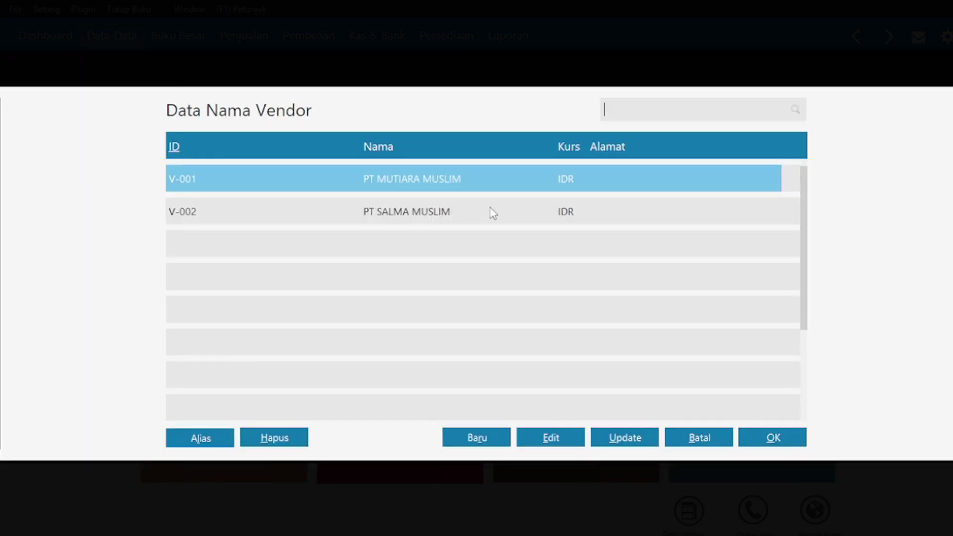
double_click(492, 212)
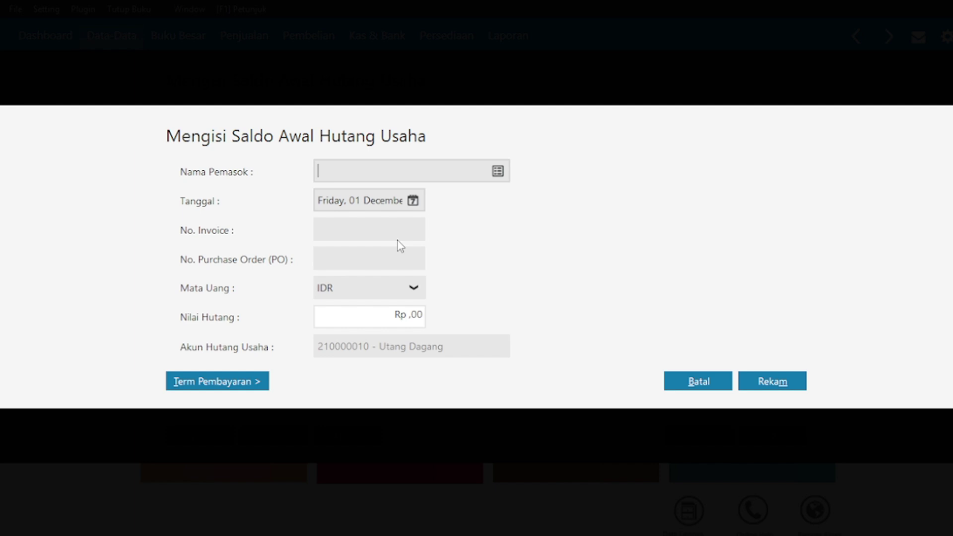
click(414, 204)
click(596, 333)
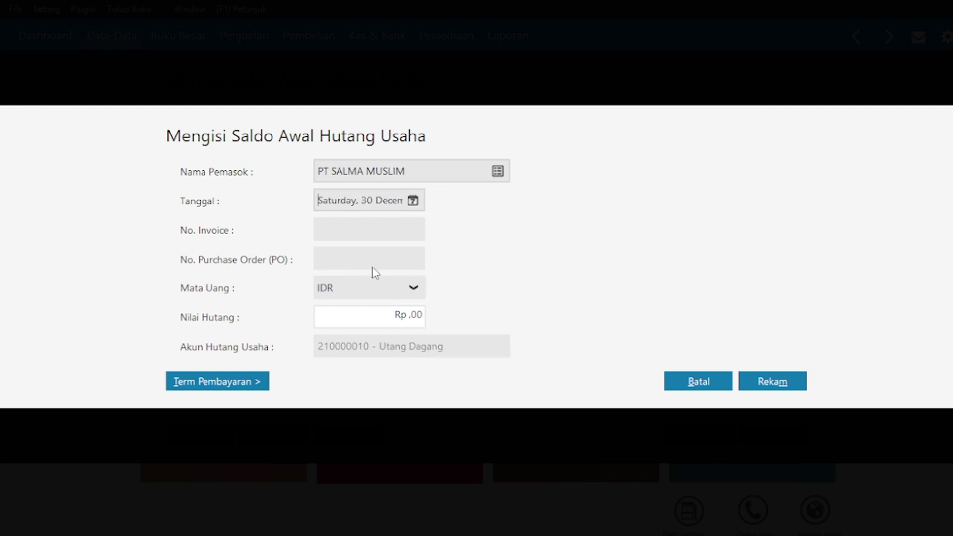
- Give the PT SALMA MUSLIM payable the invoice number INV-02 and an amount of Rp 5,000,000
click(377, 226)
text(INV-02)
text(50000)
text(00)
- Record INV-02 with terms of 10 discount days, 30 due days and 2% early discount, and close the payable opening balance list
click(220, 383)
text(1)
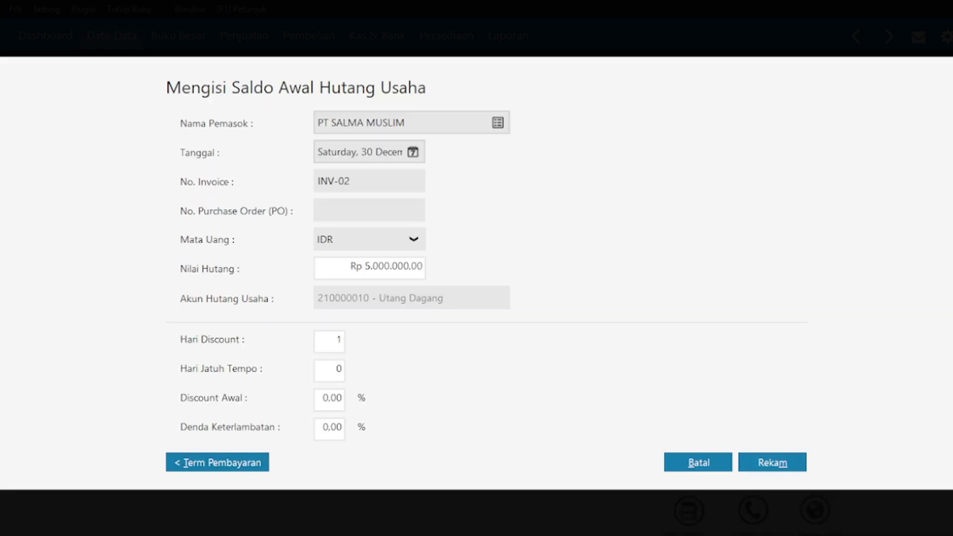
text(0)
key(Tab)
text(30)
key(Tab)
text(2)
click(770, 465)
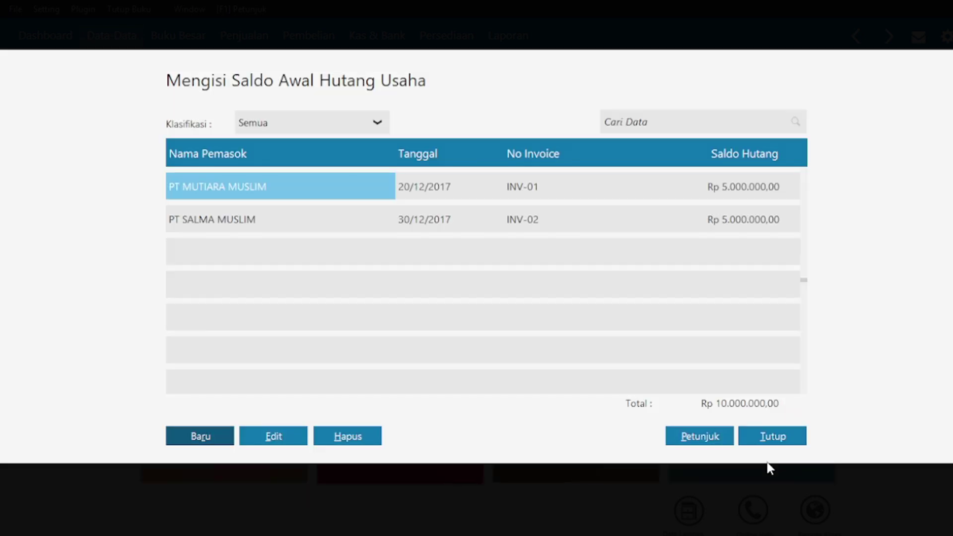
click(765, 444)
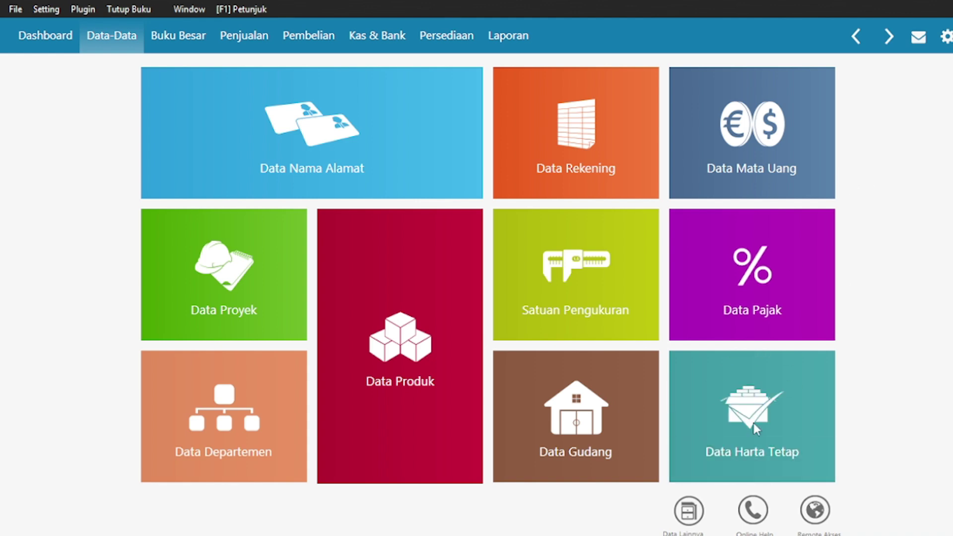
- Open the product groups (Kelompok Produk), rename Product 1 as Gamis, and record it with account codes adjusted for all its products
click(688, 510)
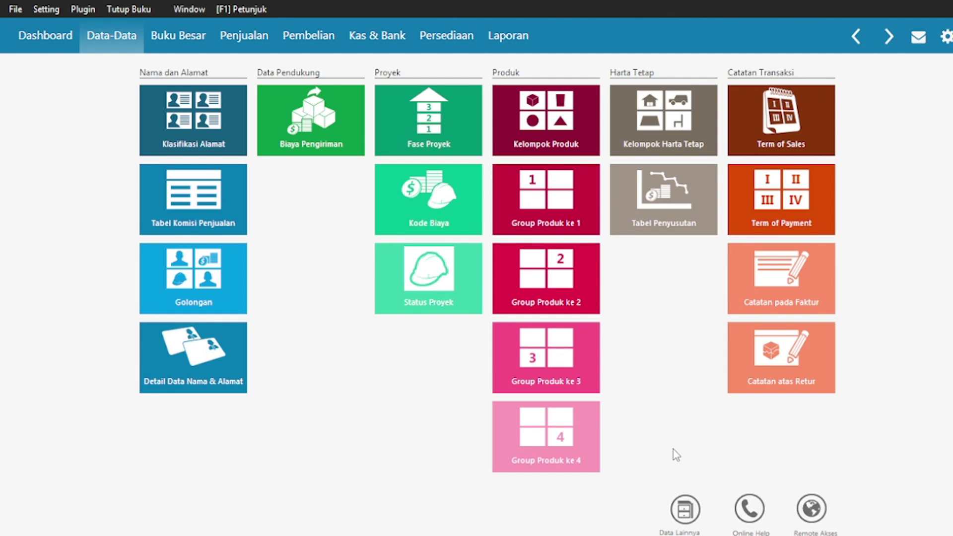
click(549, 113)
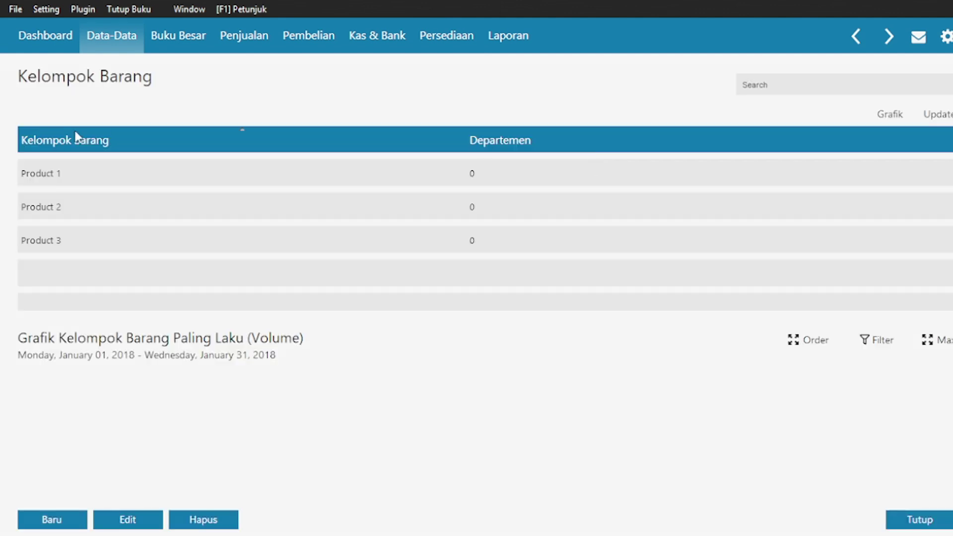
click(57, 169)
click(87, 216)
click(111, 180)
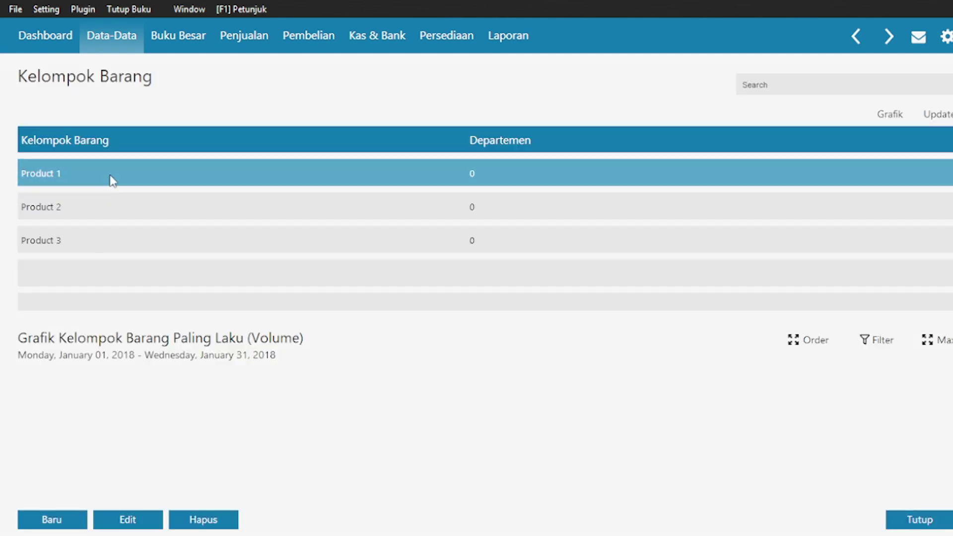
double_click(110, 175)
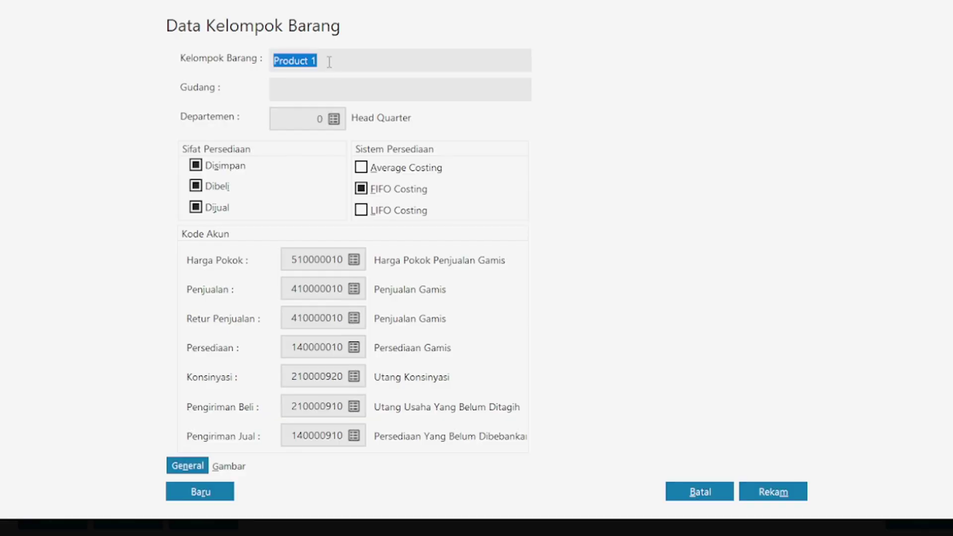
text(Gamis)
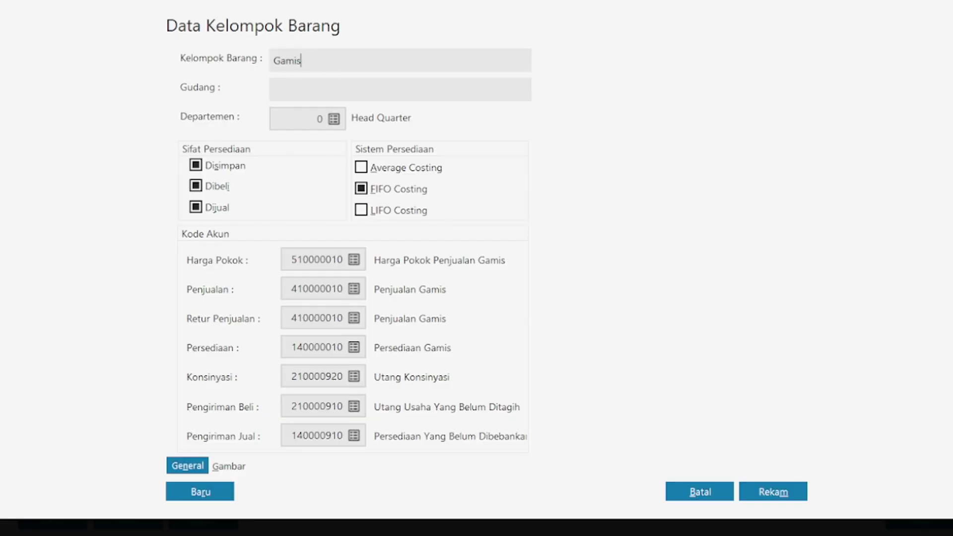
click(783, 493)
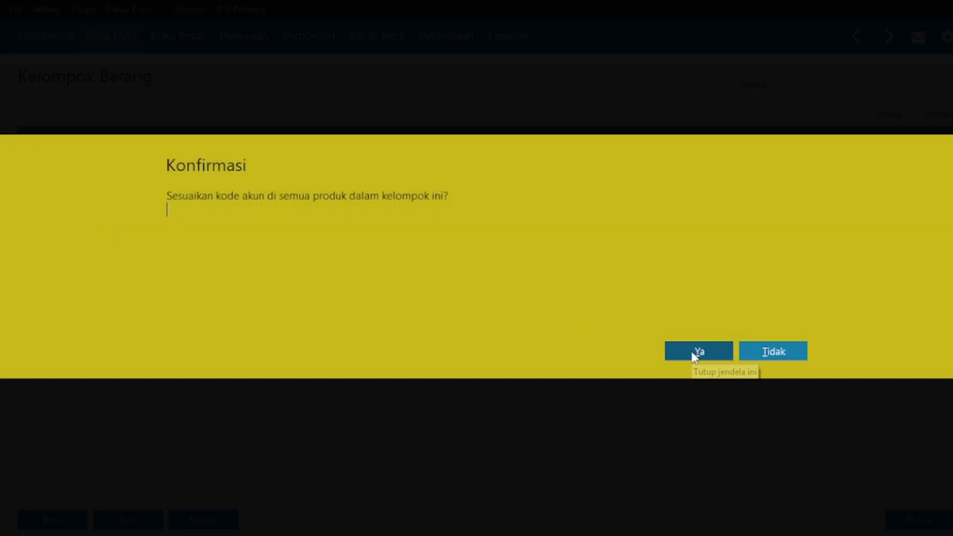
click(703, 351)
- Rename the product group Product 2 as Jilbab and record it with account codes adjusted for all its products
double_click(82, 210)
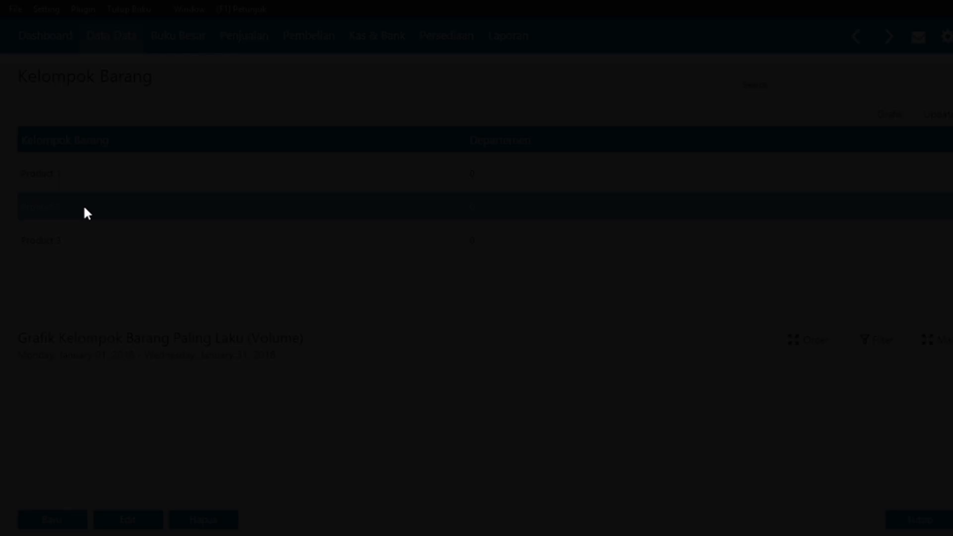
text(Ji)
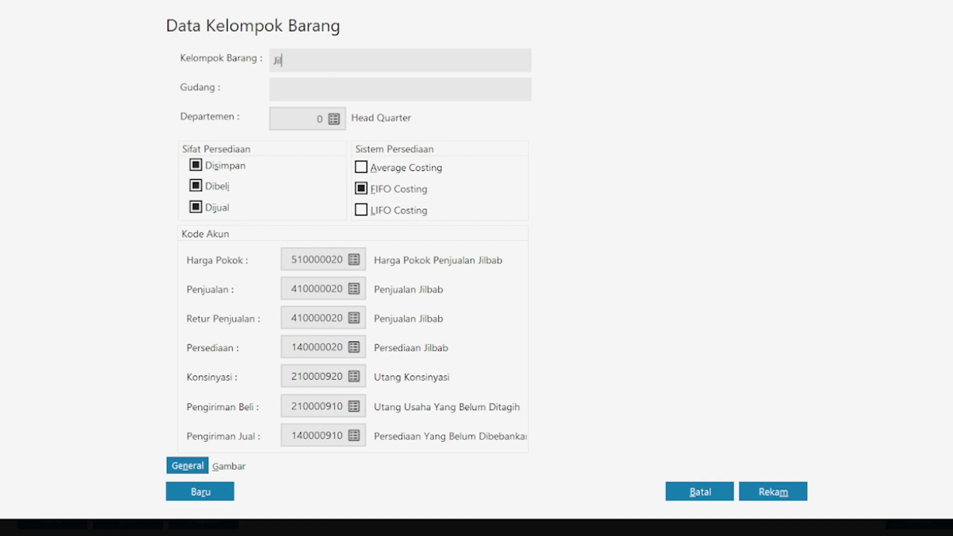
text(lbab)
click(793, 491)
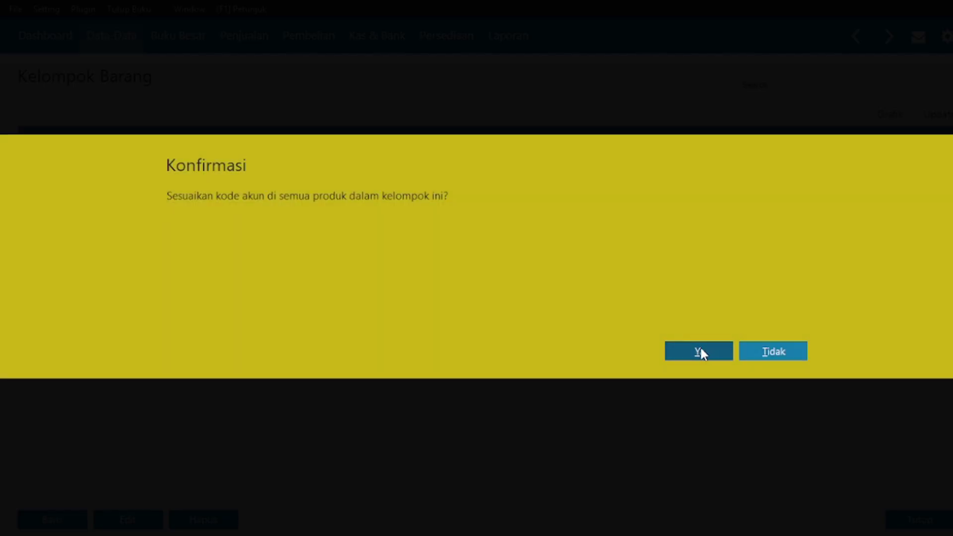
click(698, 350)
- Open the product group Product 3 for editing and rename it as Jasa Konveksi
click(44, 249)
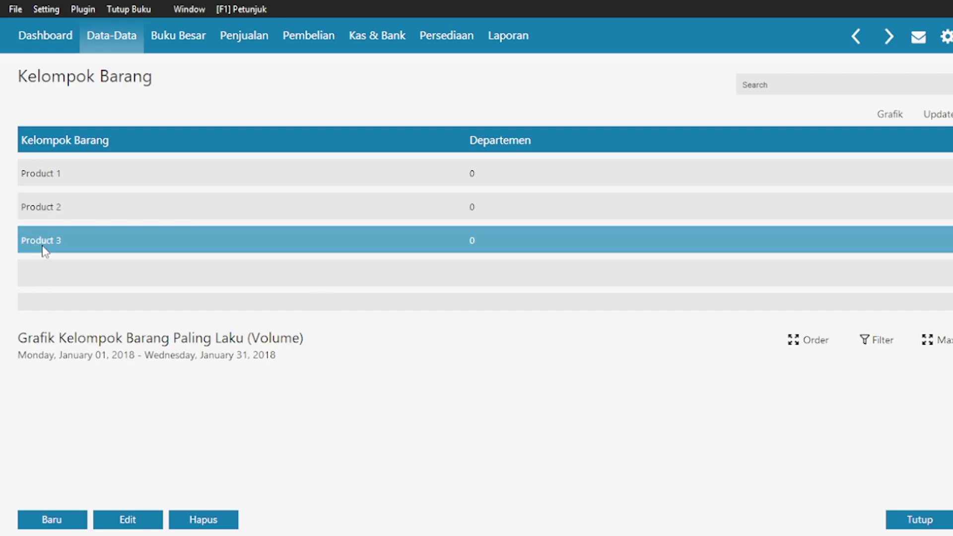
double_click(63, 216)
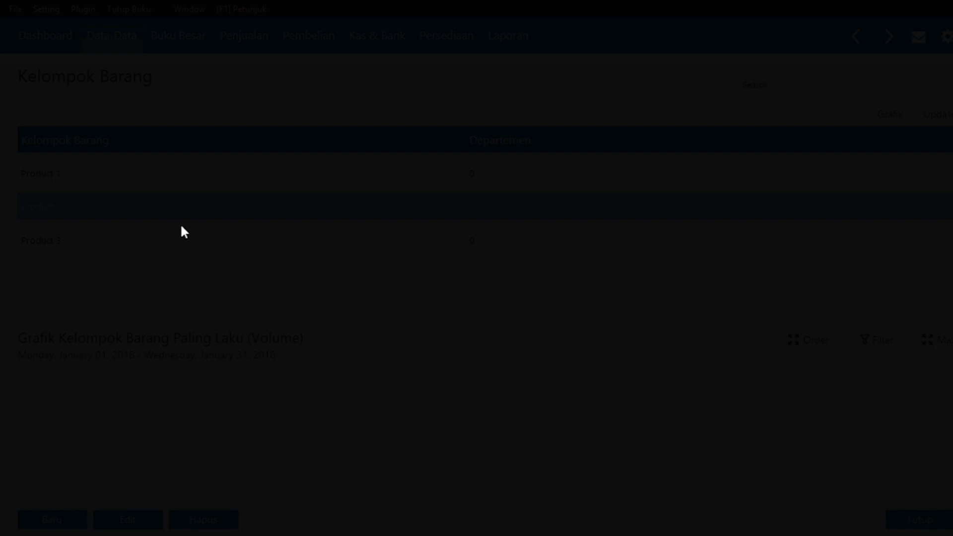
key(BackSpace)
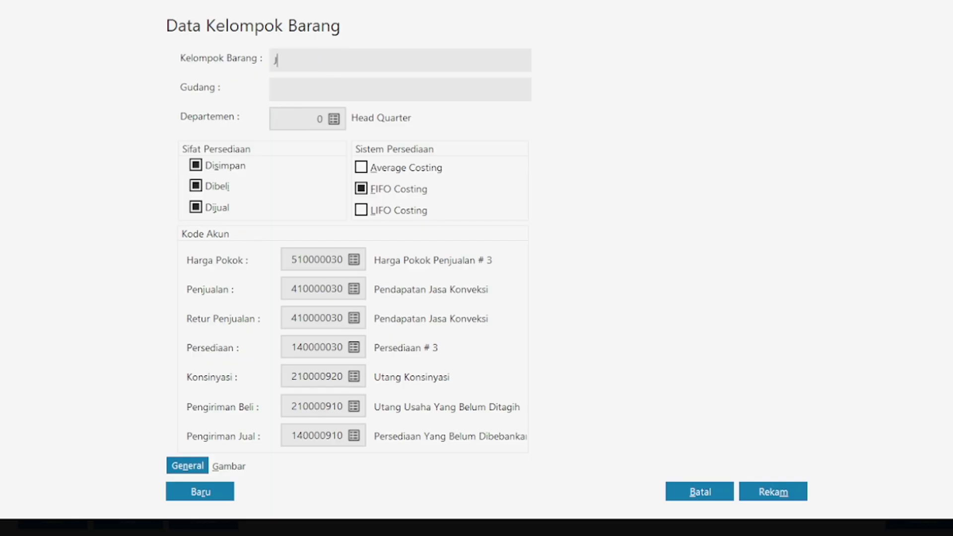
text(Jasa Konveksi)
- Turn off Disimpan and Dibeli for Jasa Konveksi, record it with account codes adjusted for its products, and close the group list
click(230, 167)
click(217, 186)
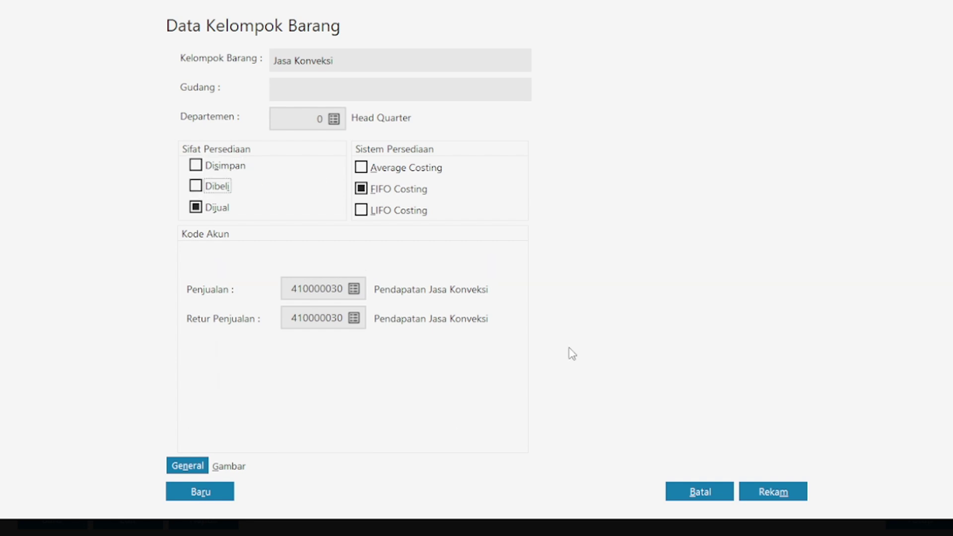
click(781, 492)
click(931, 118)
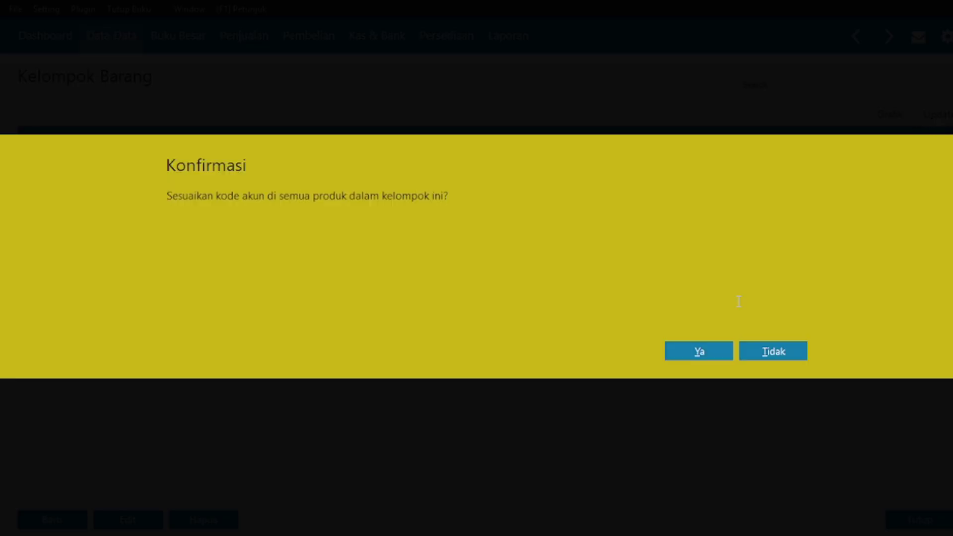
click(698, 349)
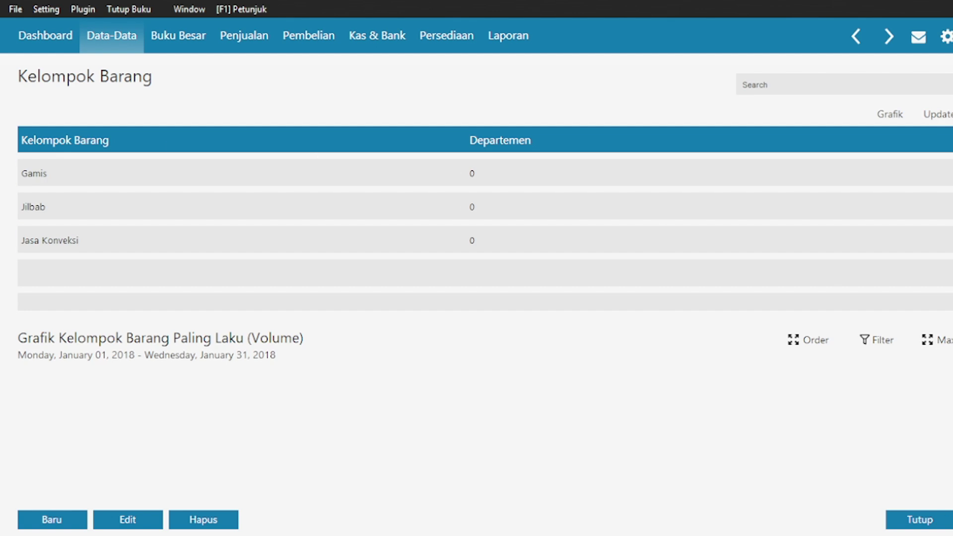
click(916, 519)
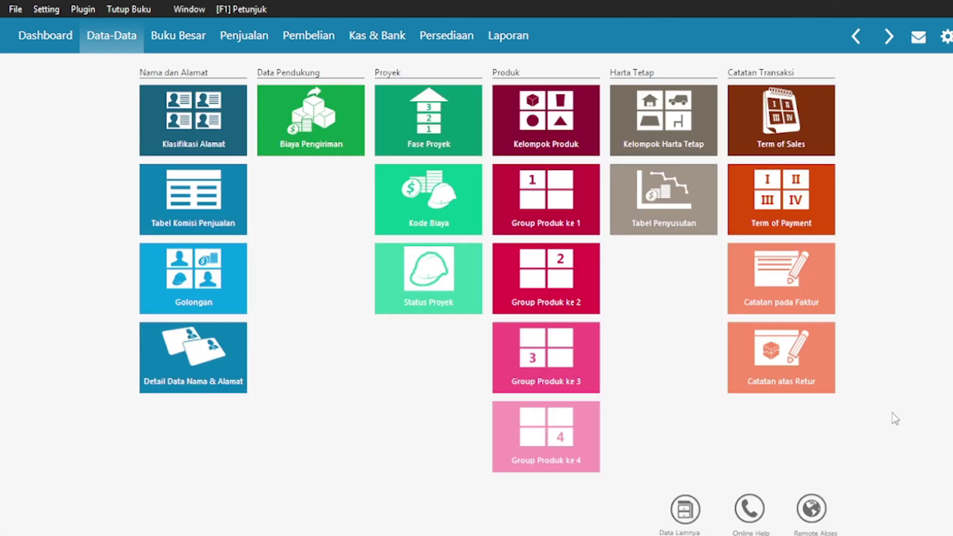
- Open the product data (Data Produk), switch it to the table view and start a new item
click(685, 510)
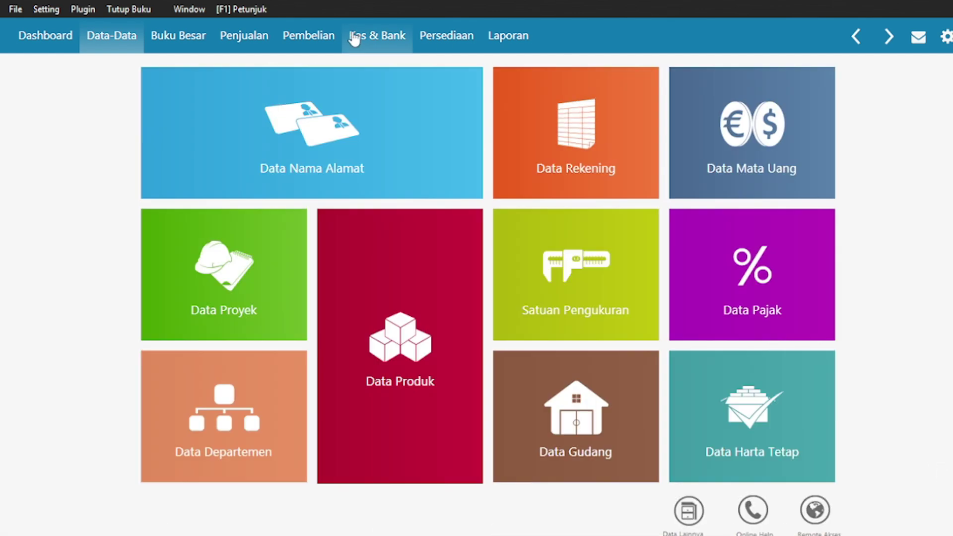
click(426, 373)
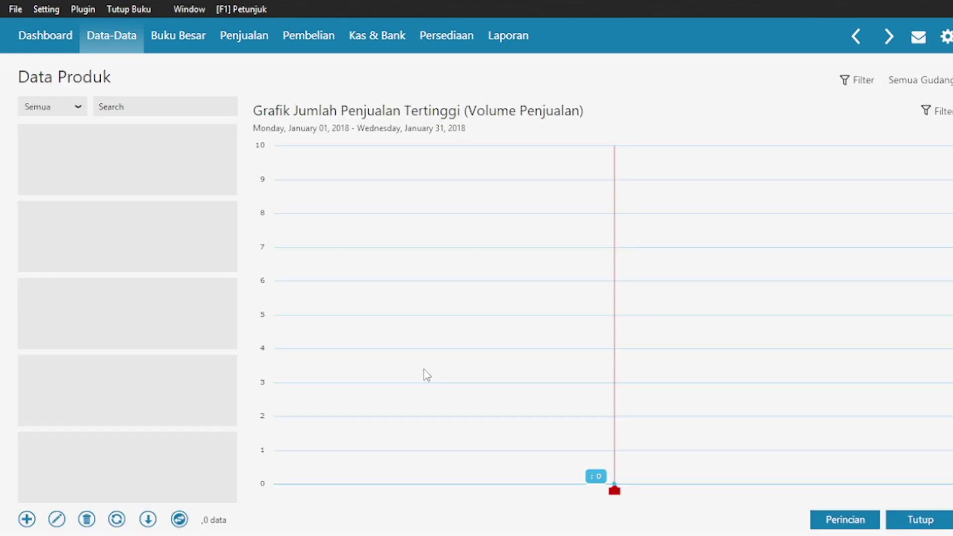
click(179, 520)
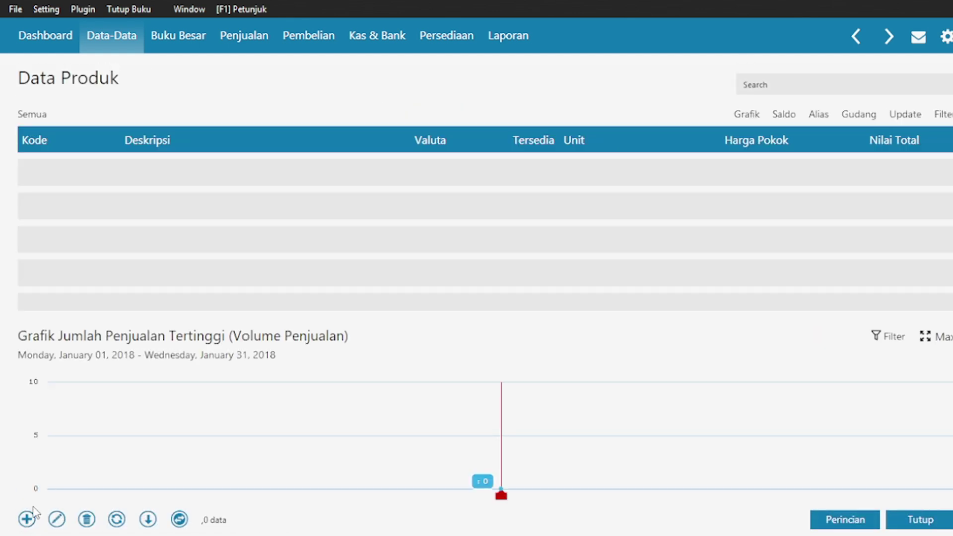
click(28, 520)
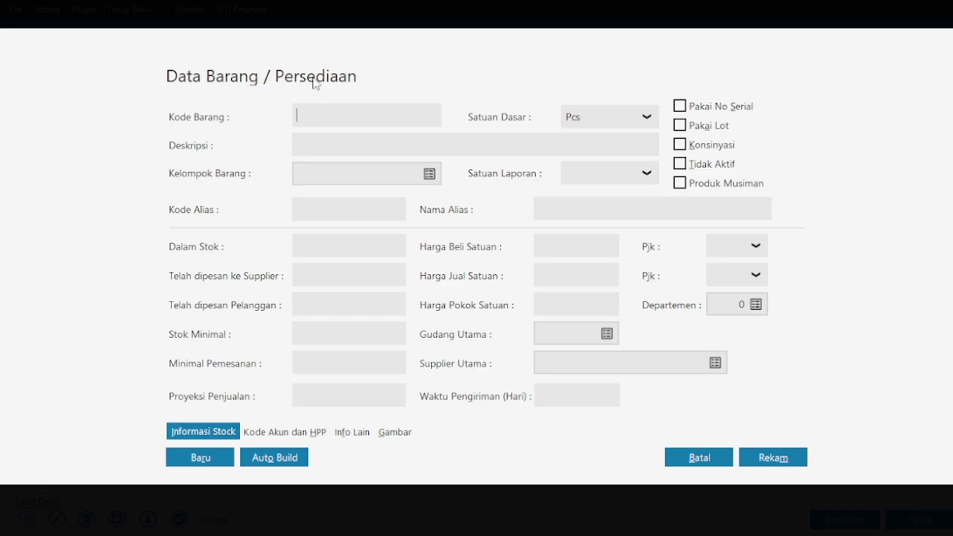
- Enter item G-001 with the description Gamis Putih XL in the Gamis group, and move on to another new item
text(G-001)
key(Tab)
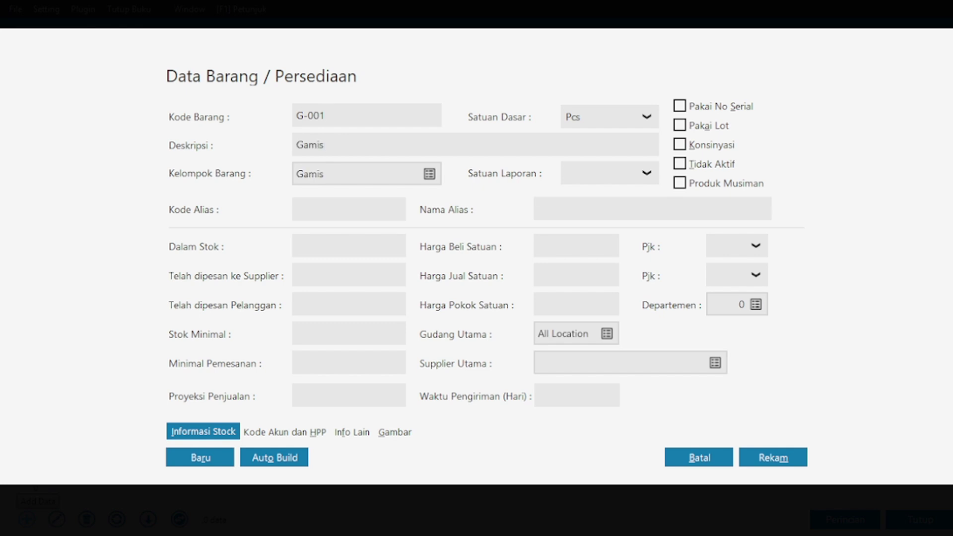
text(Putih XL)
click(213, 457)
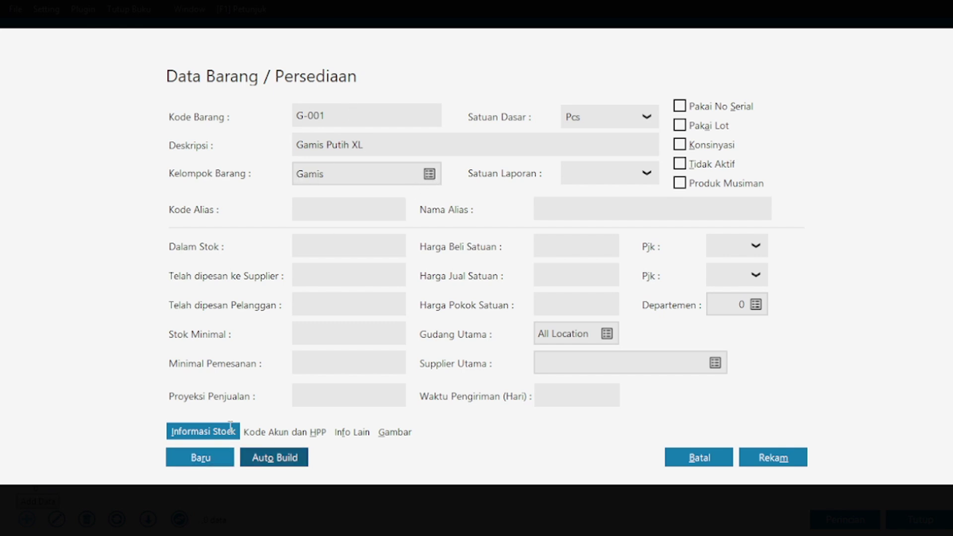
click(364, 114)
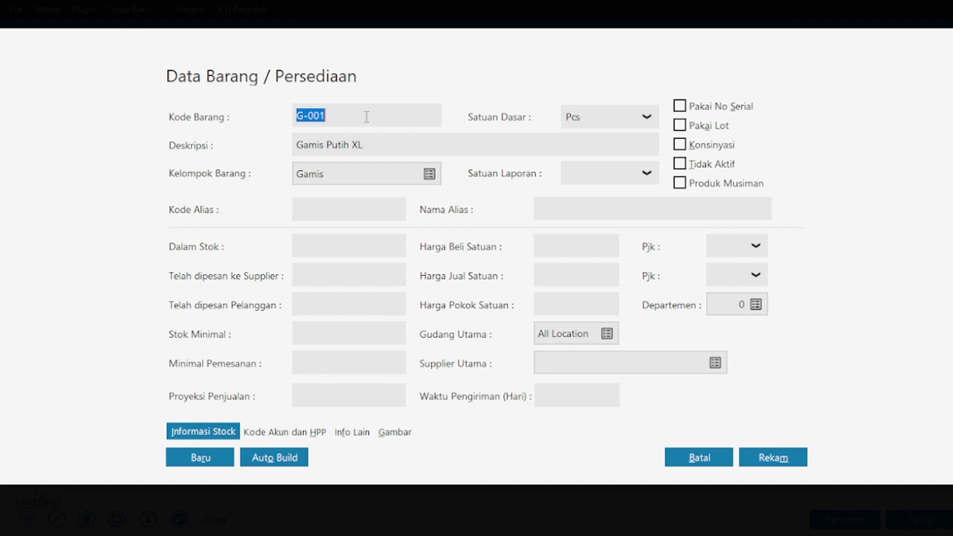
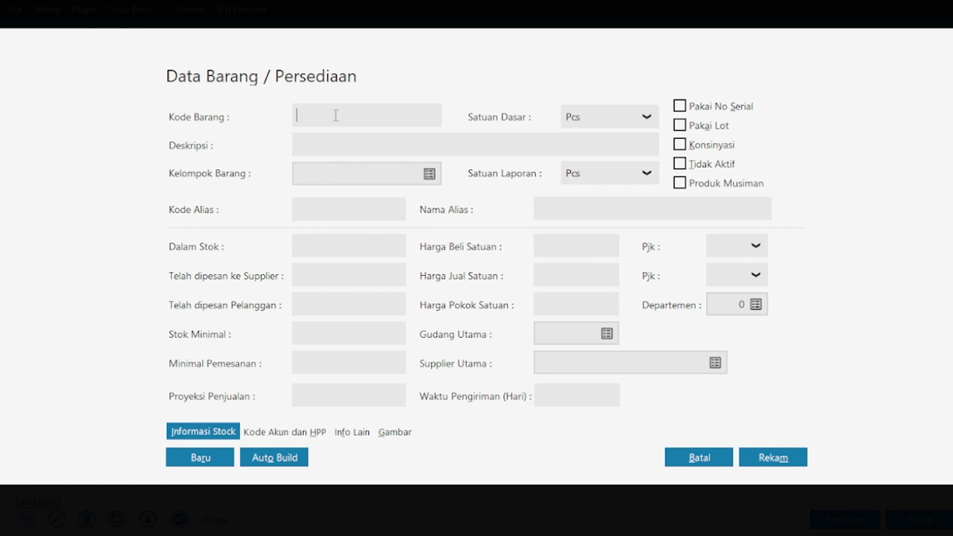
- Enter item G-002 with the description Gamis putih L, assign it to the Gamis group, and move on to another new item
text(G-002)
click(347, 146)
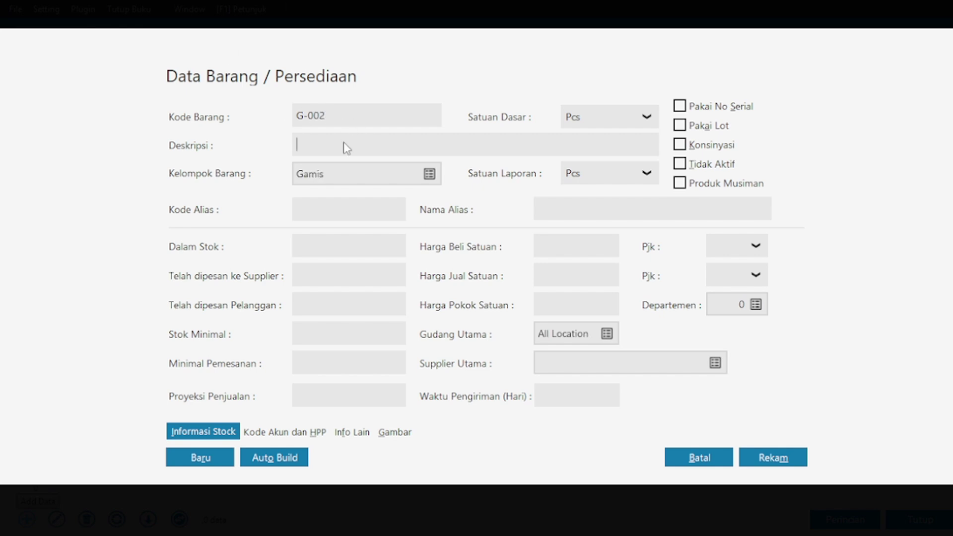
text(Gamis putih L)
click(424, 179)
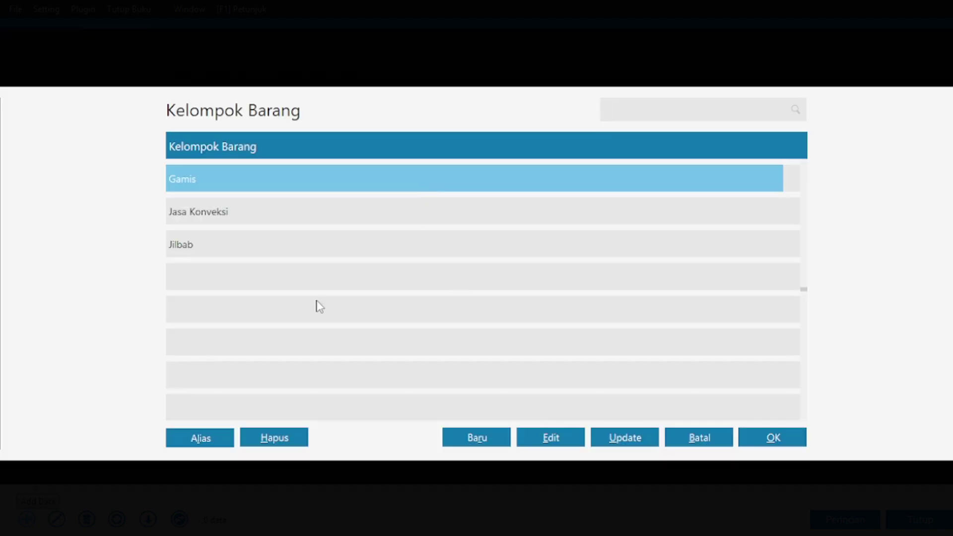
click(783, 441)
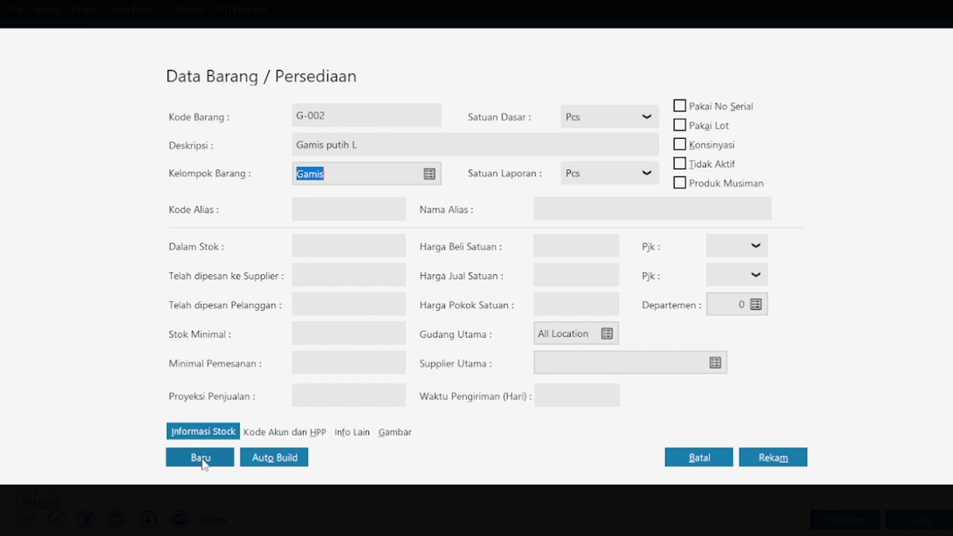
click(202, 458)
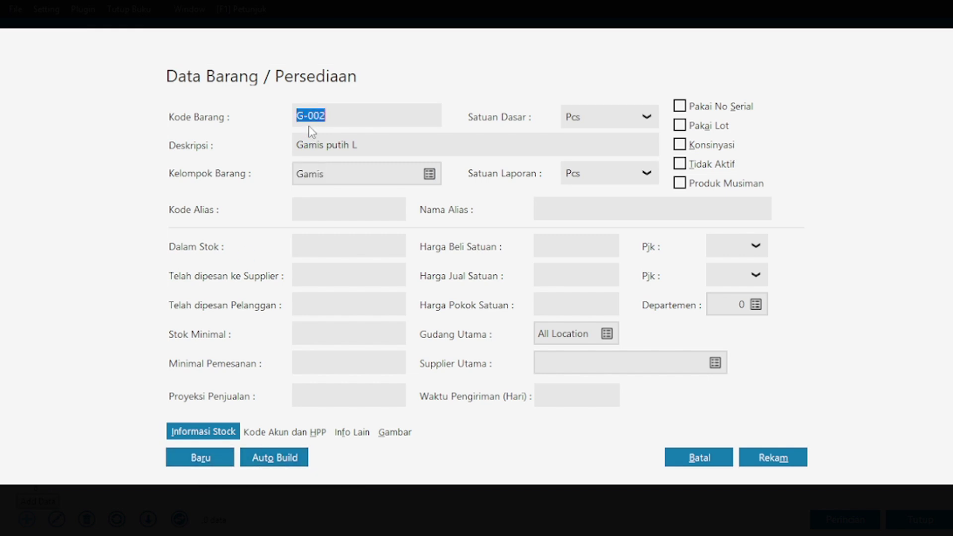
- Enter item G-003 with the description Gamis Putih M in the Gamis group, and move on to another new item
click(220, 453)
text(G)
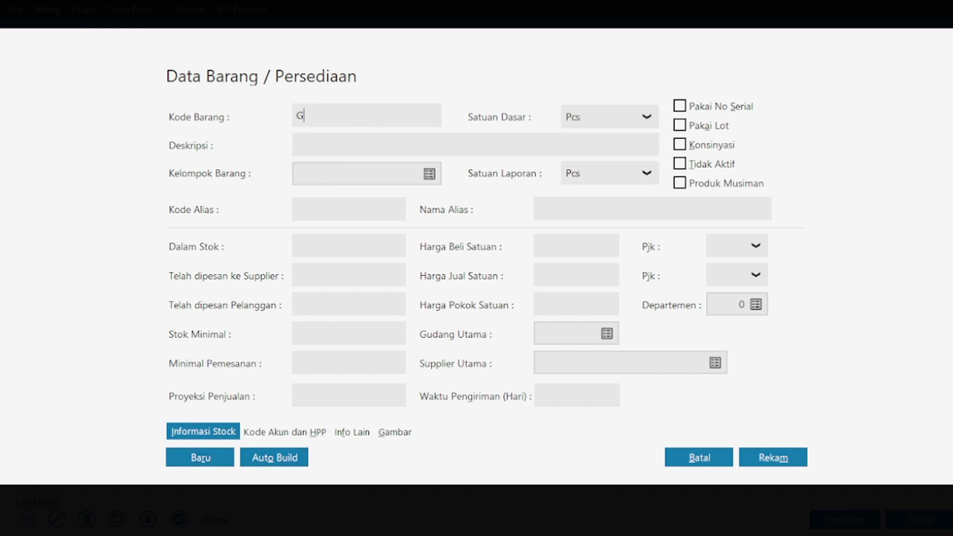
text(-003)
key(Tab)
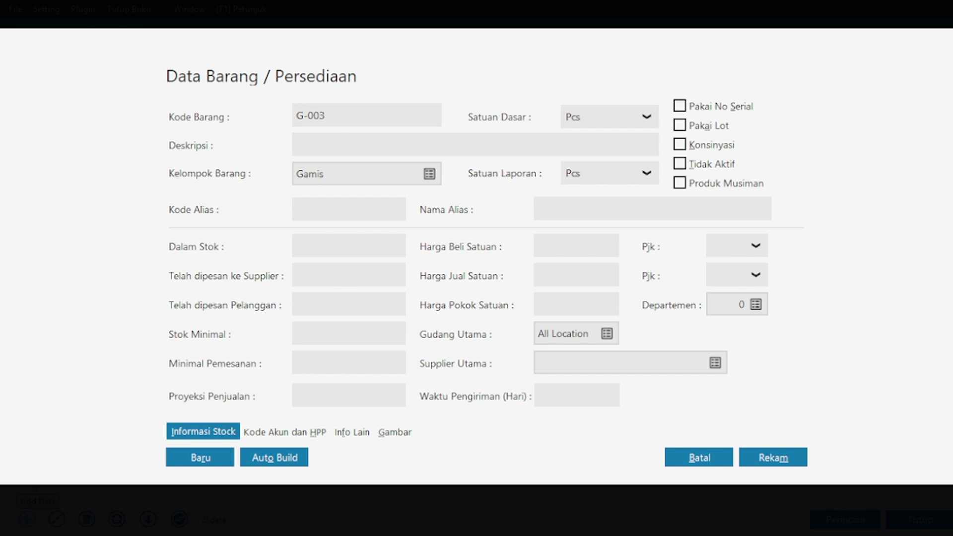
text(Gamis Putih M)
click(194, 459)
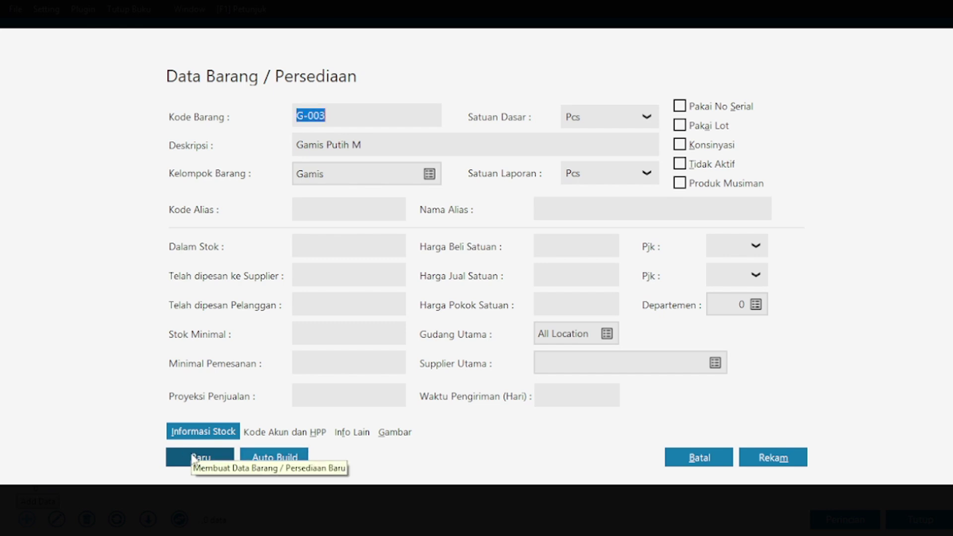
key(BackSpace)
click(195, 459)
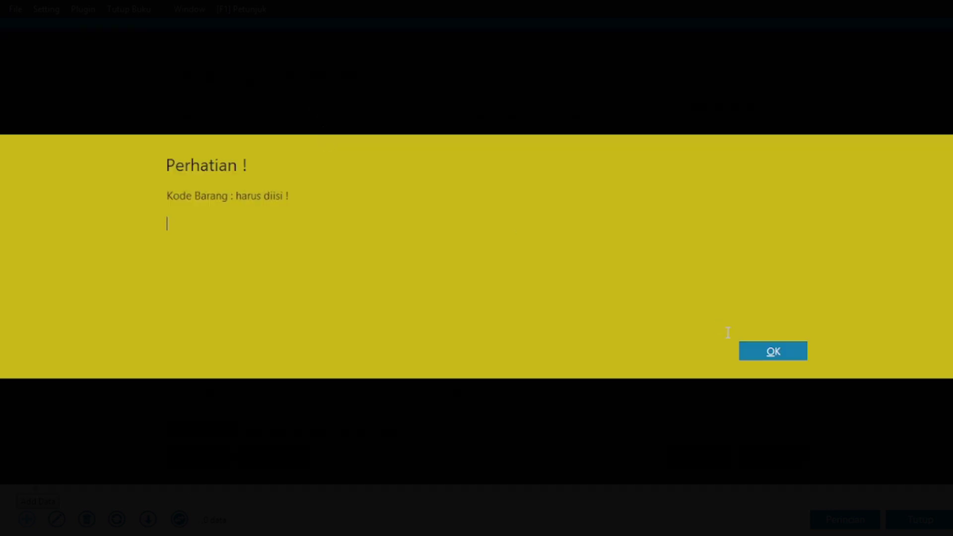
click(755, 357)
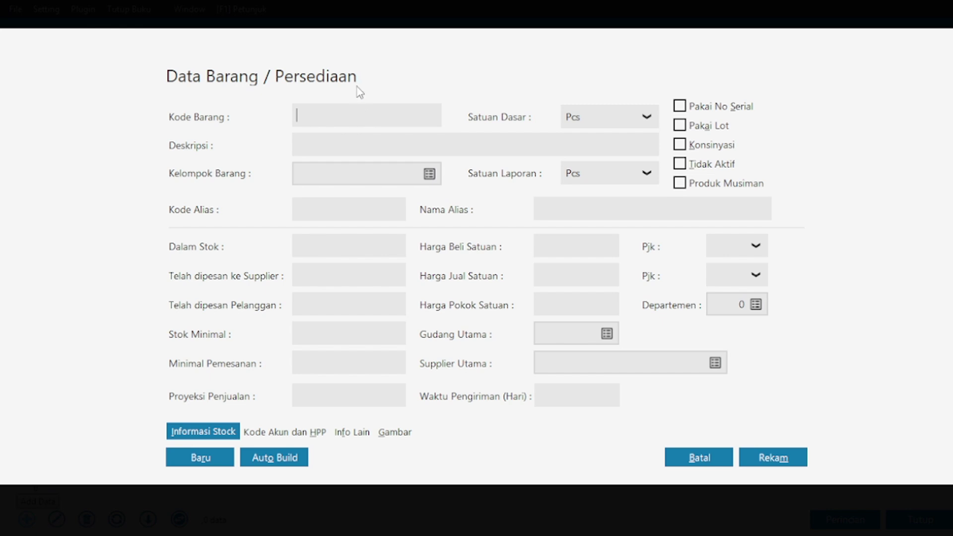
- Enter item J-001 with the description Jilbab Putih, assign it to the Jilbab group, and move on to another new item
text(J-001)
key(Tab)
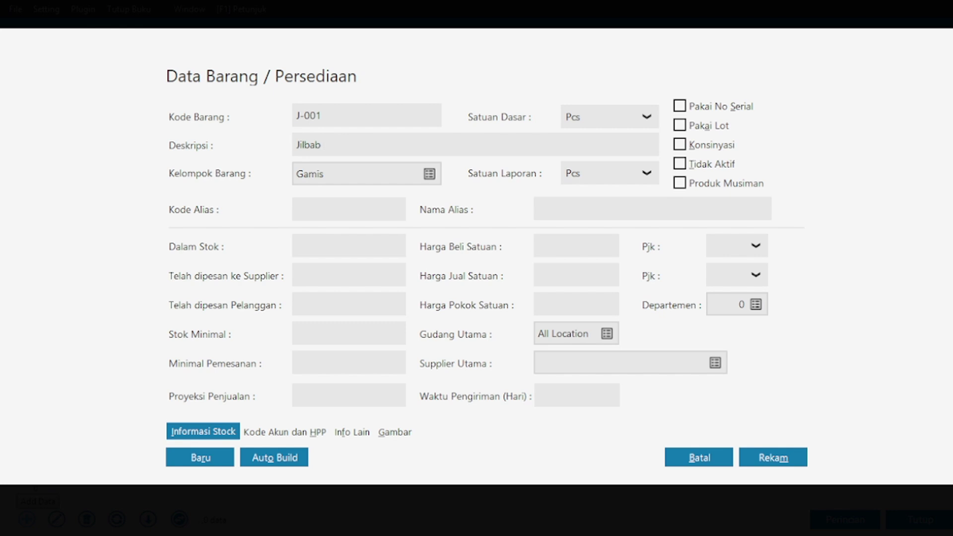
text(Jilbab Putih)
click(430, 174)
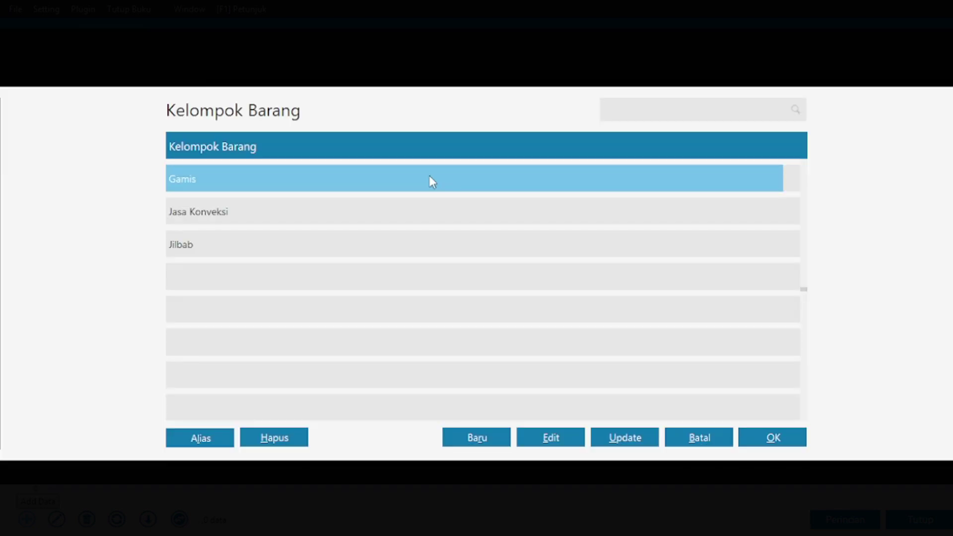
double_click(261, 248)
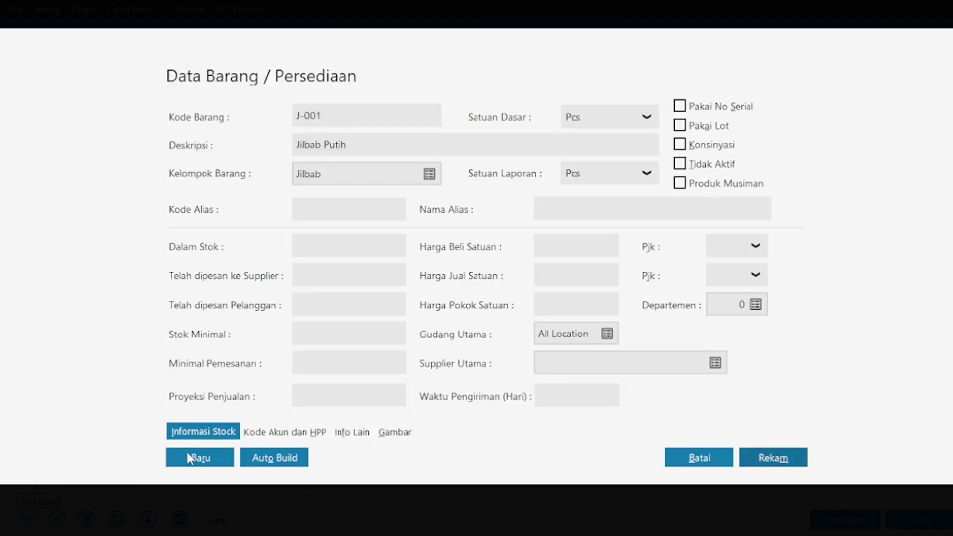
click(199, 457)
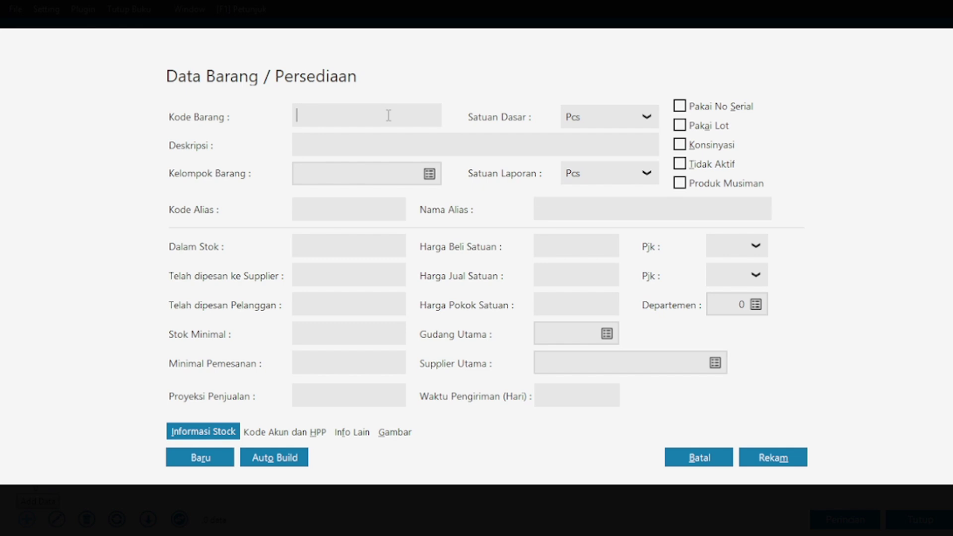
- Enter item J-002 with the description Jilbab Biru in the Jilbab group, and move on to another new item
text(J-002)
text(Jilbab)
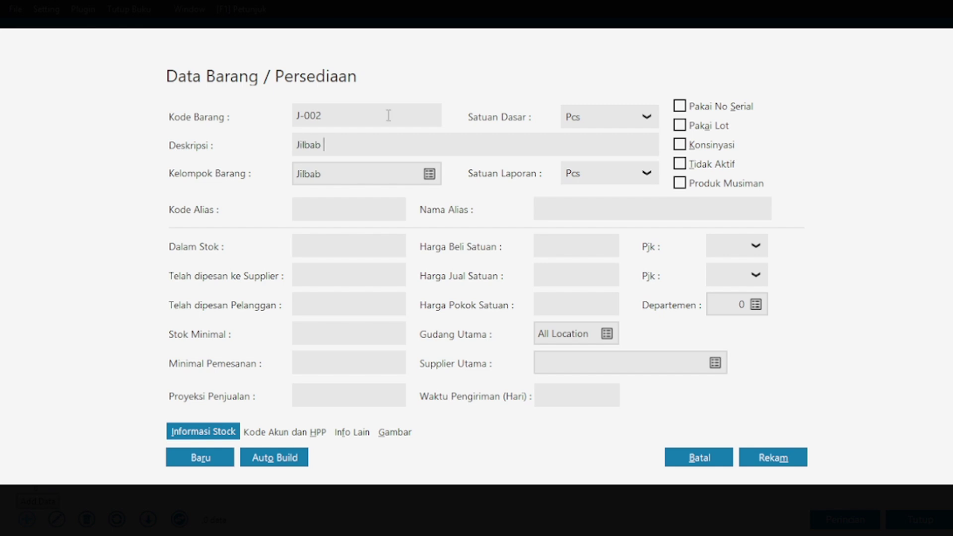
text(Biru)
click(201, 458)
click(762, 345)
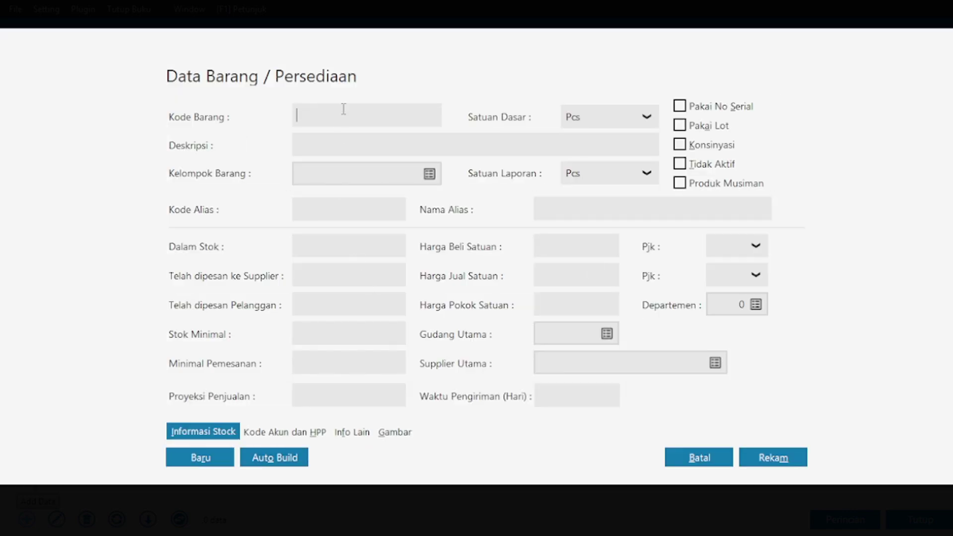
- Enter item JK with the description Jasa Konveksi, assign it to the Jasa Konveksi group, and record it
text(J)
click(430, 175)
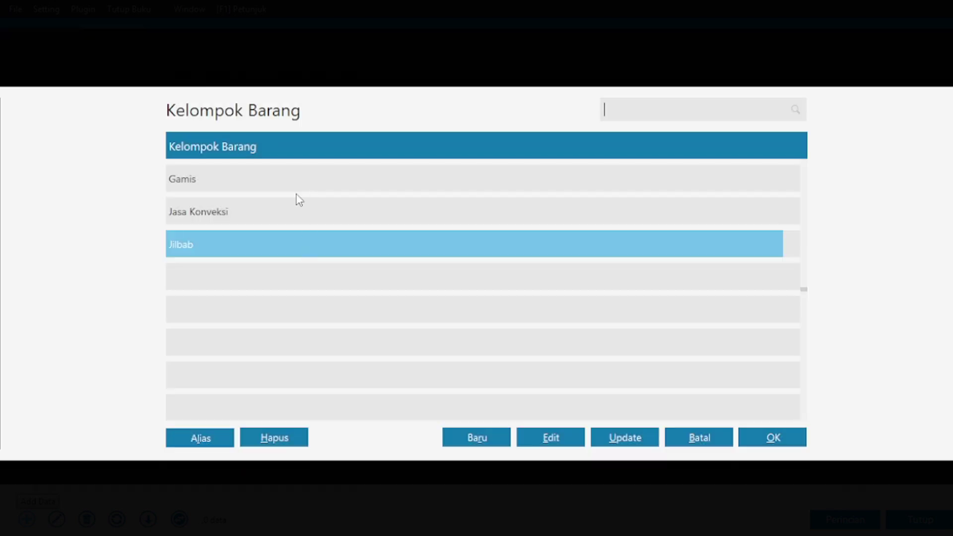
double_click(293, 205)
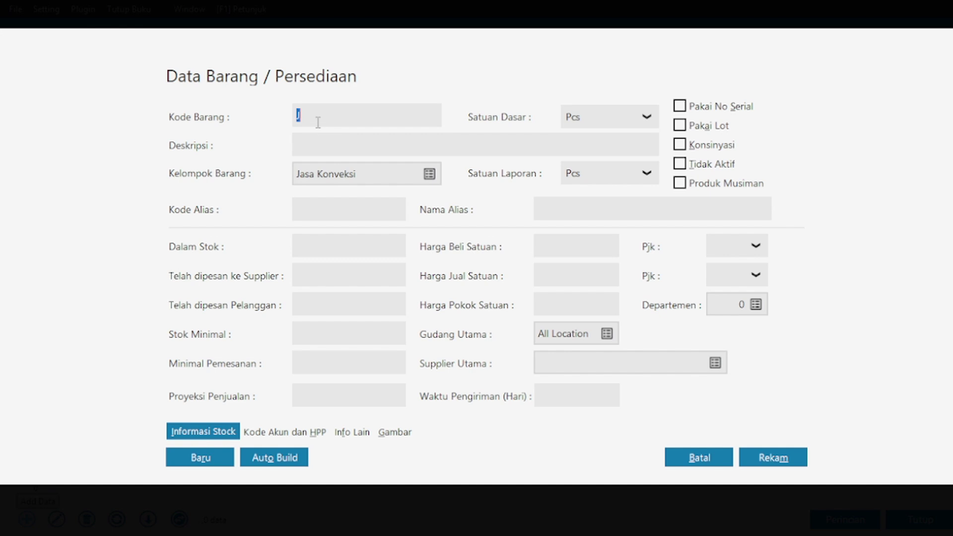
text(JK)
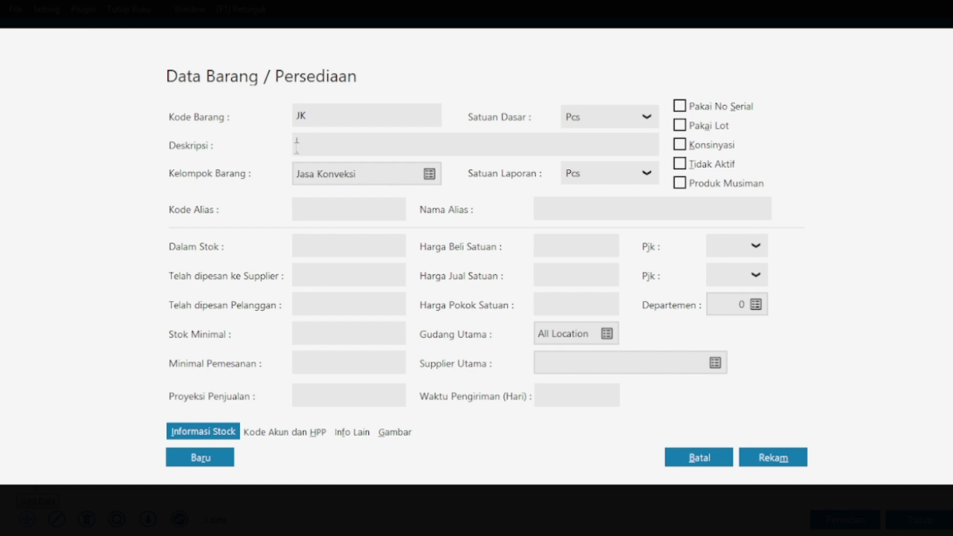
click(297, 146)
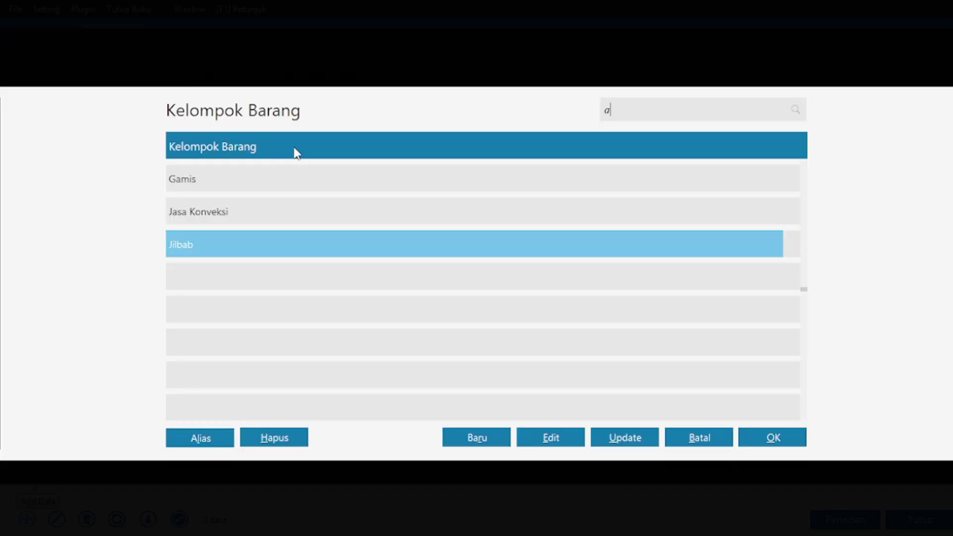
click(241, 222)
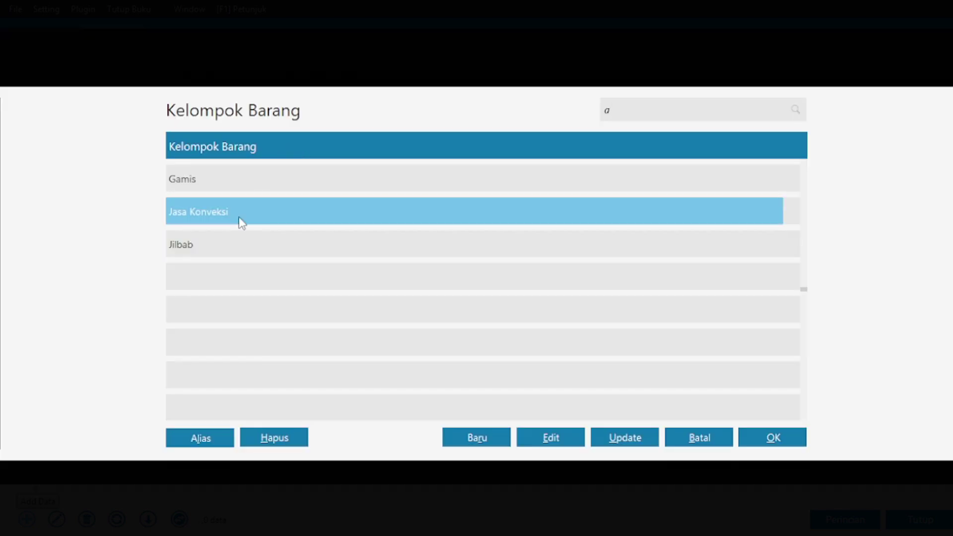
double_click(247, 215)
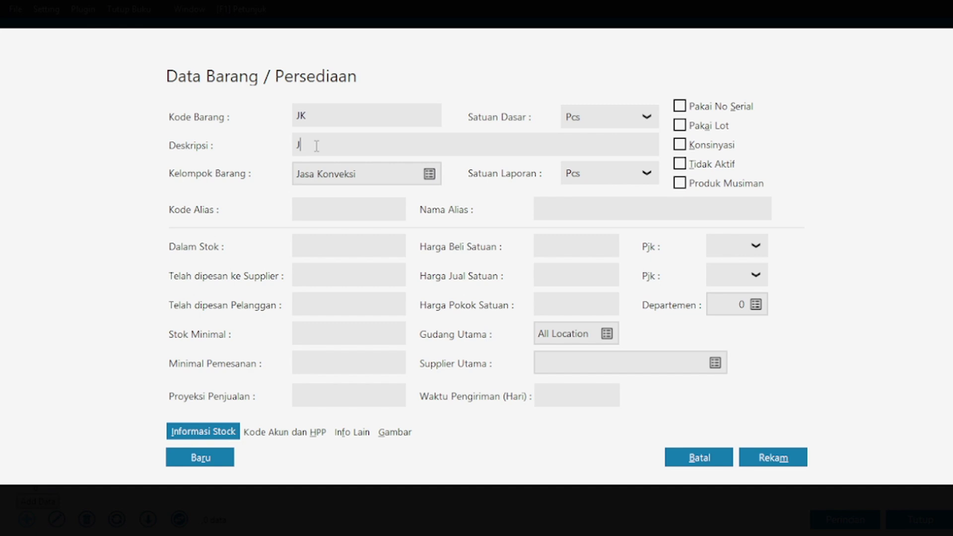
text(Jasa Konveksi)
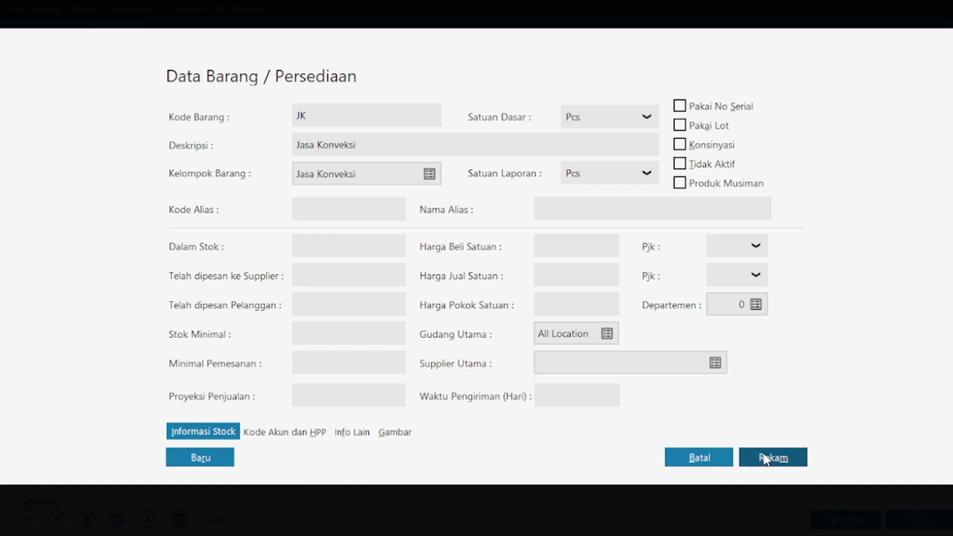
click(786, 452)
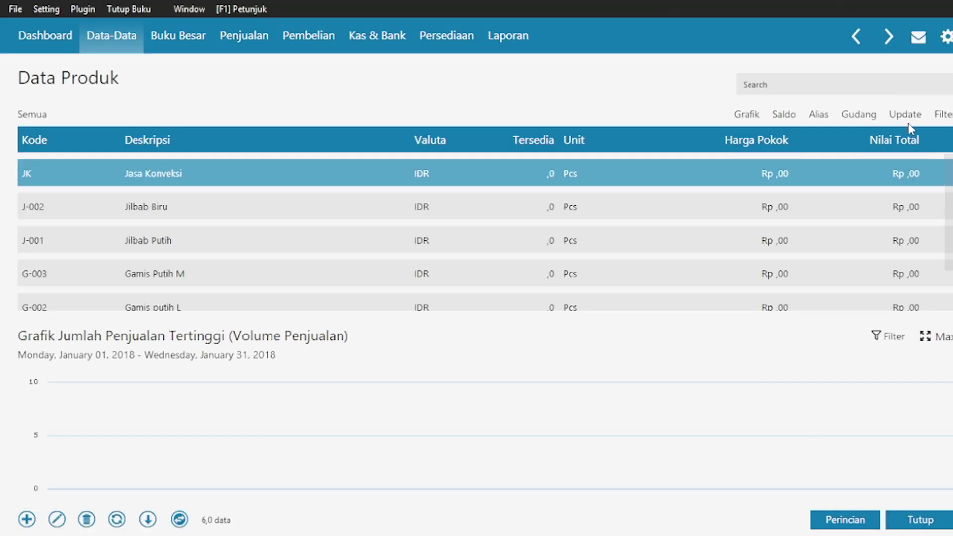
- Update and close the product list, and open the inventory opening balances (Saldo Awal Persediaan)
click(906, 117)
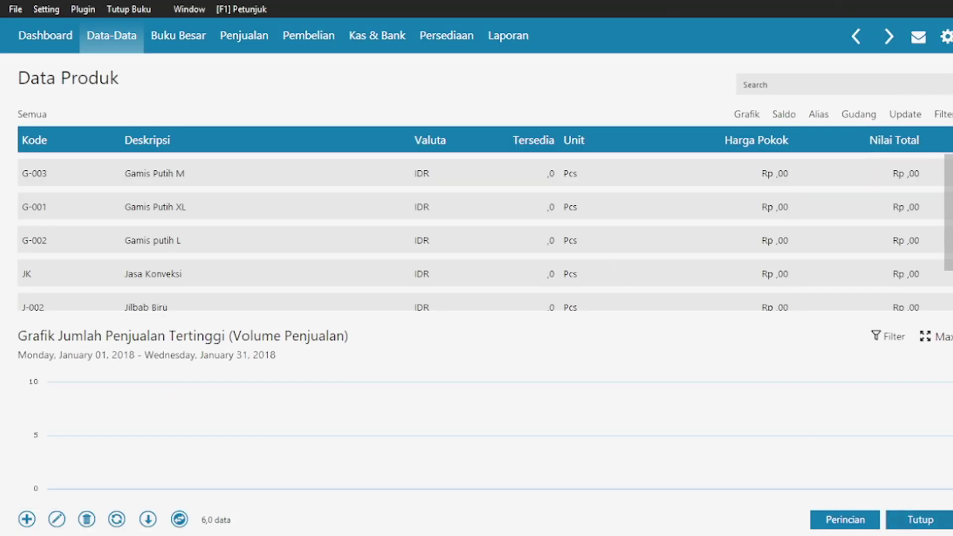
click(927, 519)
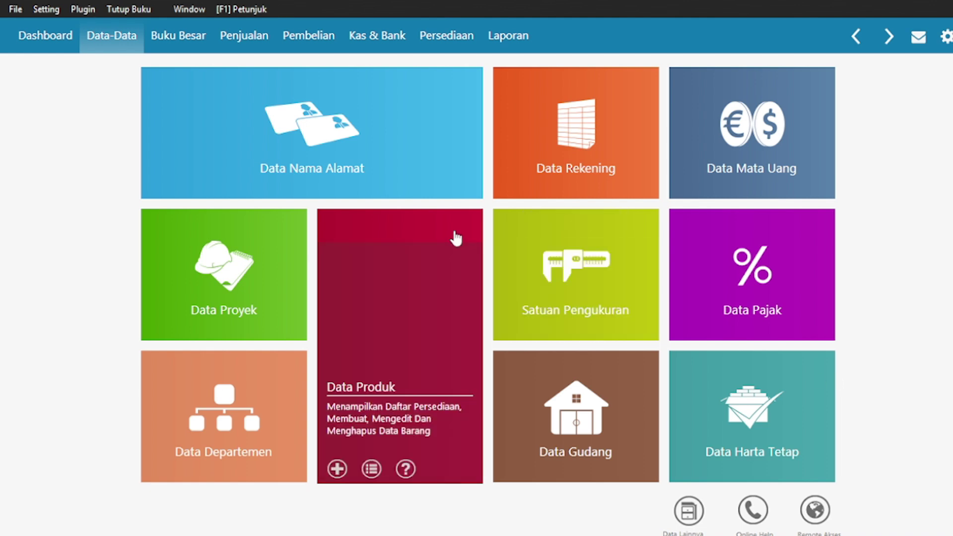
click(51, 8)
mouse_move(64, 68)
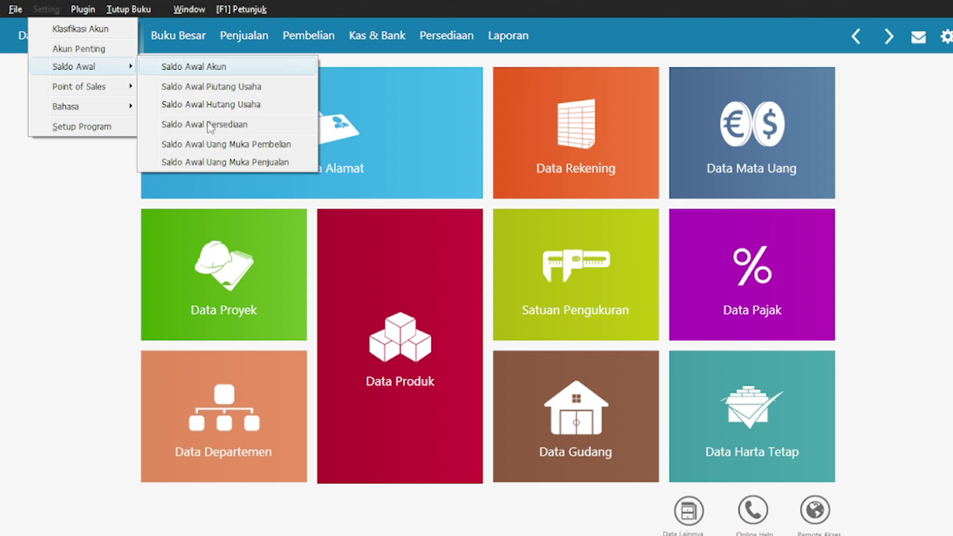
click(210, 128)
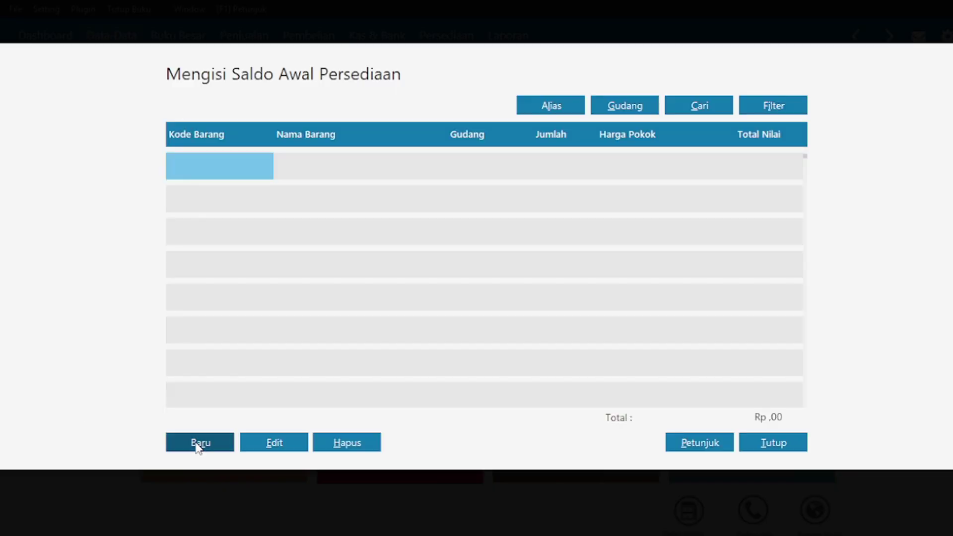
- Record an opening balance for item G-001 in the Head Quarter warehouse with a stock of 10 and a unit cost of 100000
click(198, 448)
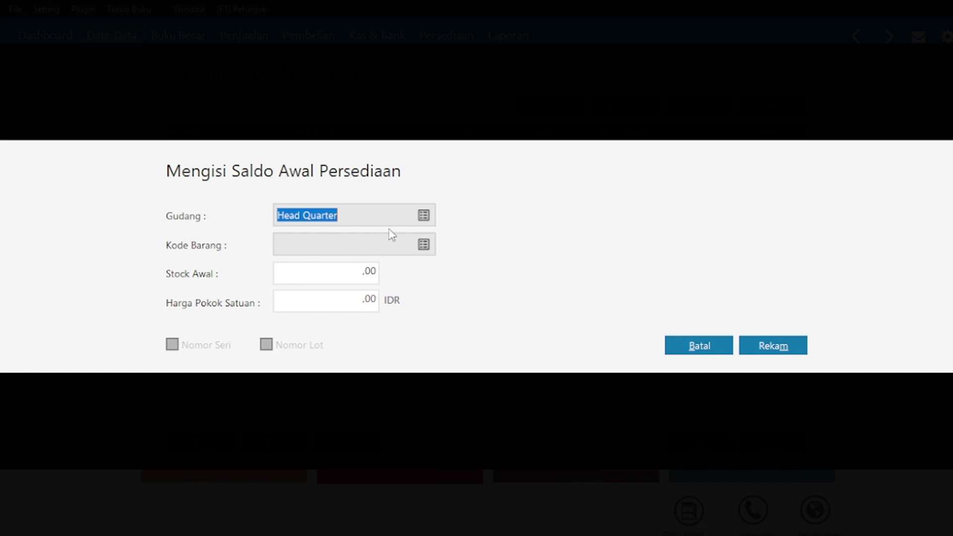
click(425, 245)
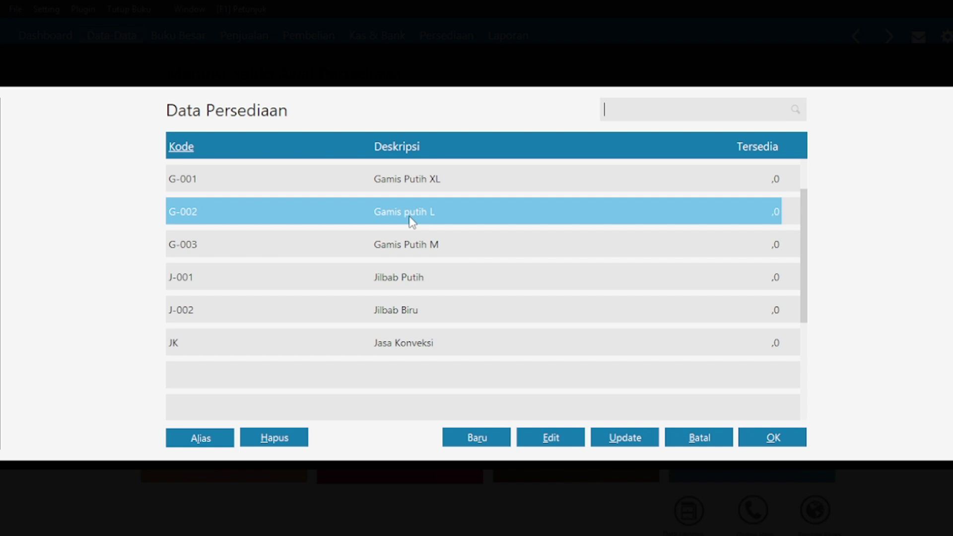
double_click(419, 191)
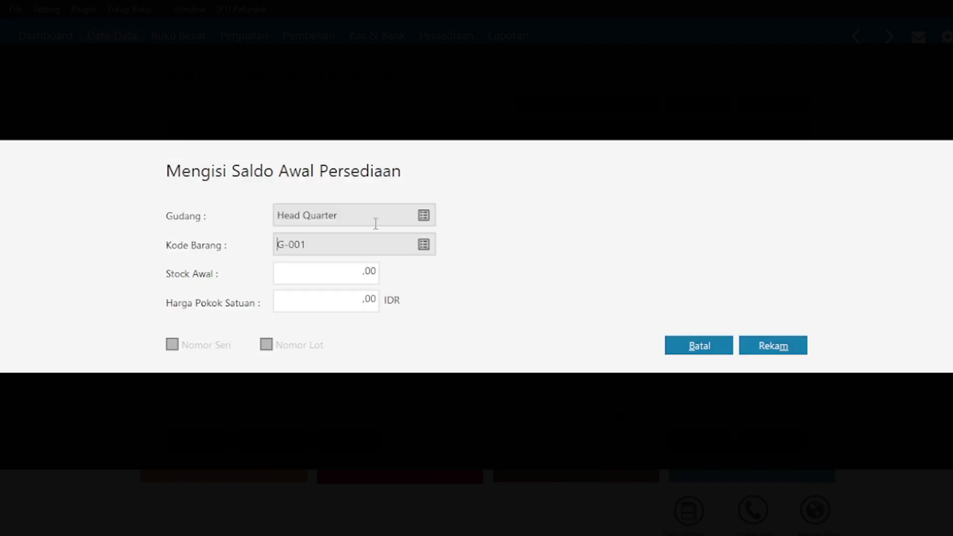
double_click(421, 195)
click(320, 273)
text(10)
click(293, 298)
text(100000)
click(799, 344)
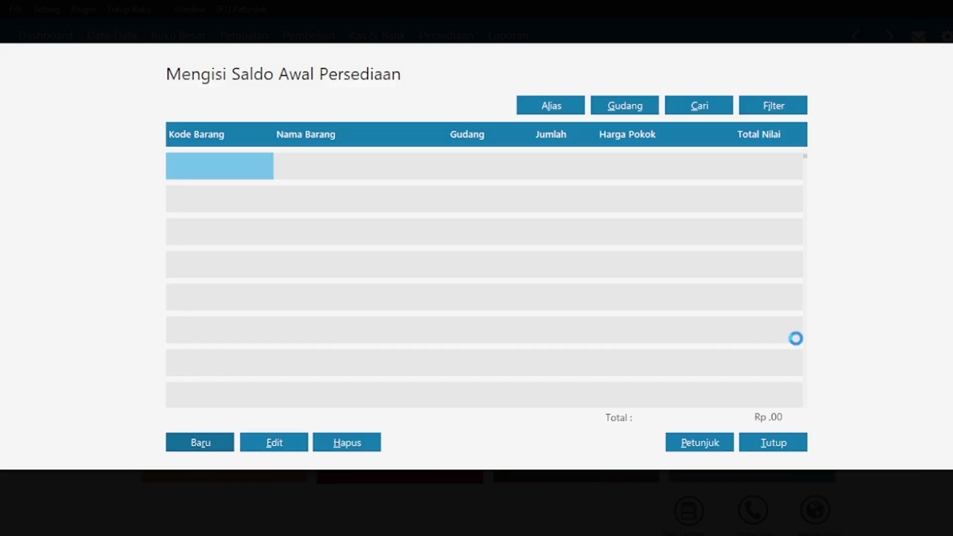
- Record an opening balance for item G-002 in the Head Quarter warehouse with a stock of 10 and a unit cost of 100.000
click(204, 434)
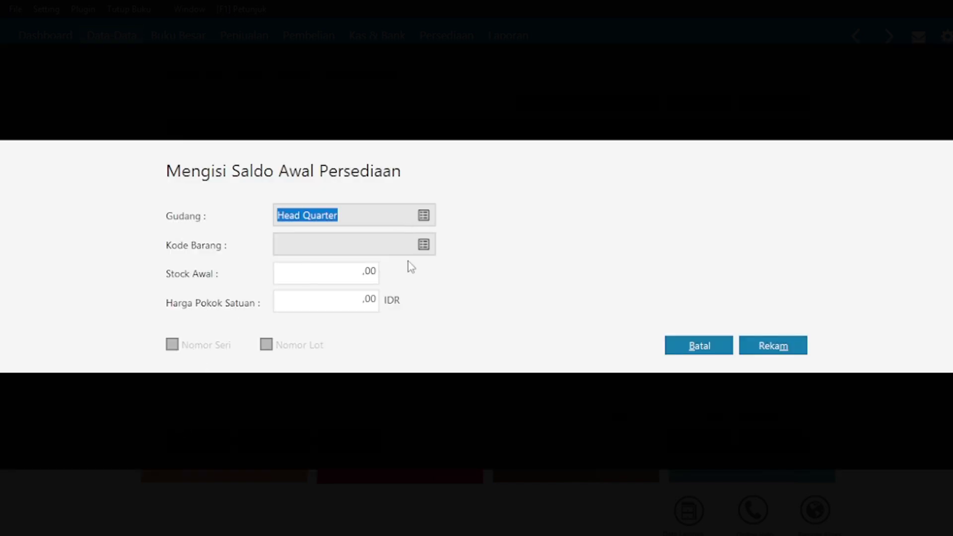
click(425, 245)
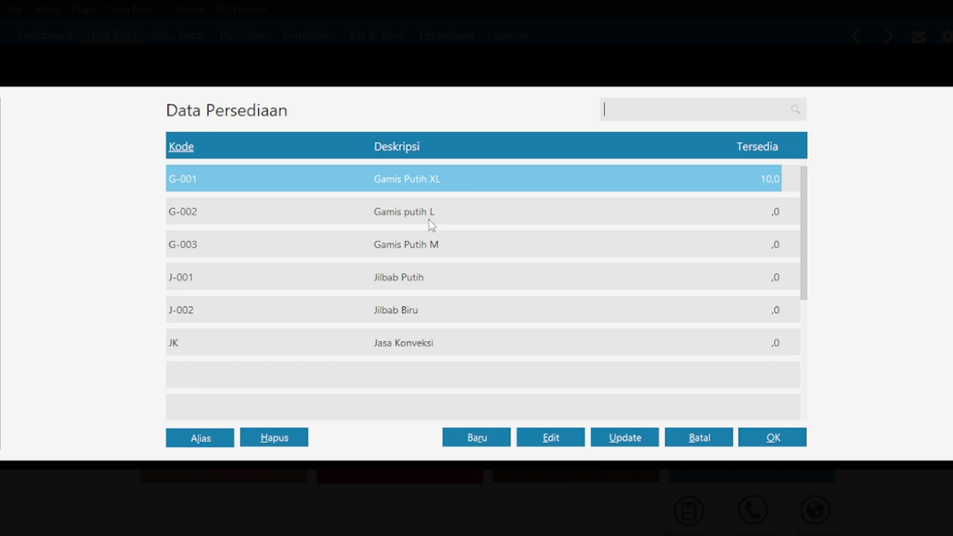
double_click(429, 219)
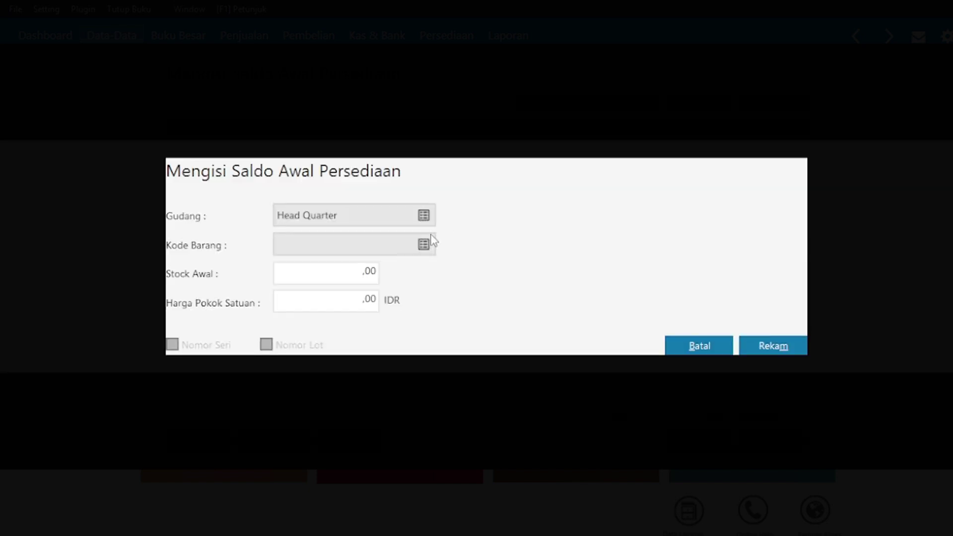
click(424, 245)
double_click(435, 222)
click(311, 271)
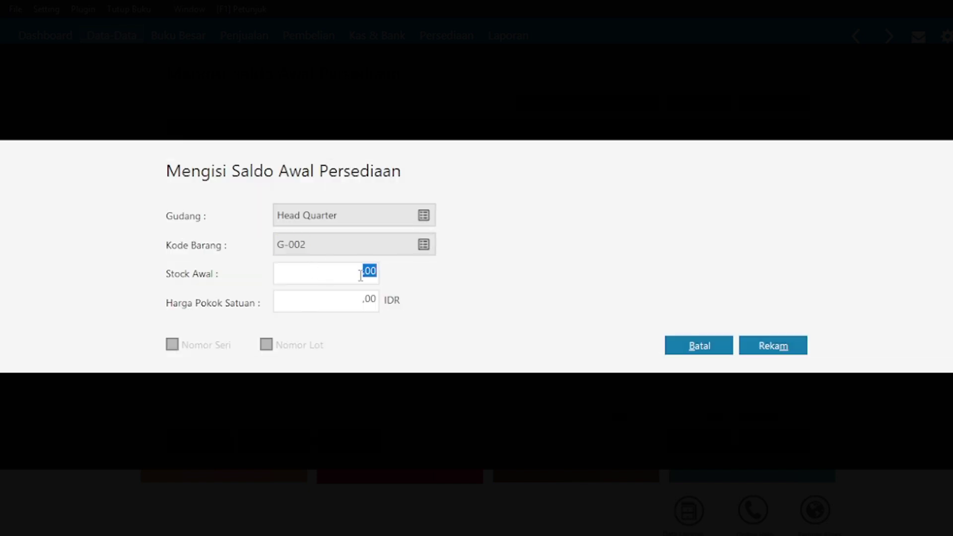
text(10)
key(Tab)
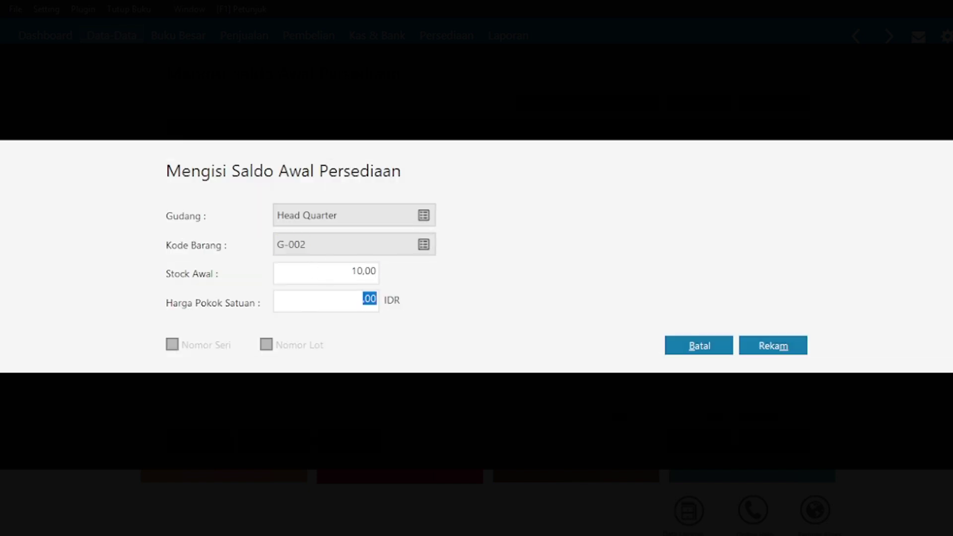
text(100.000)
click(772, 350)
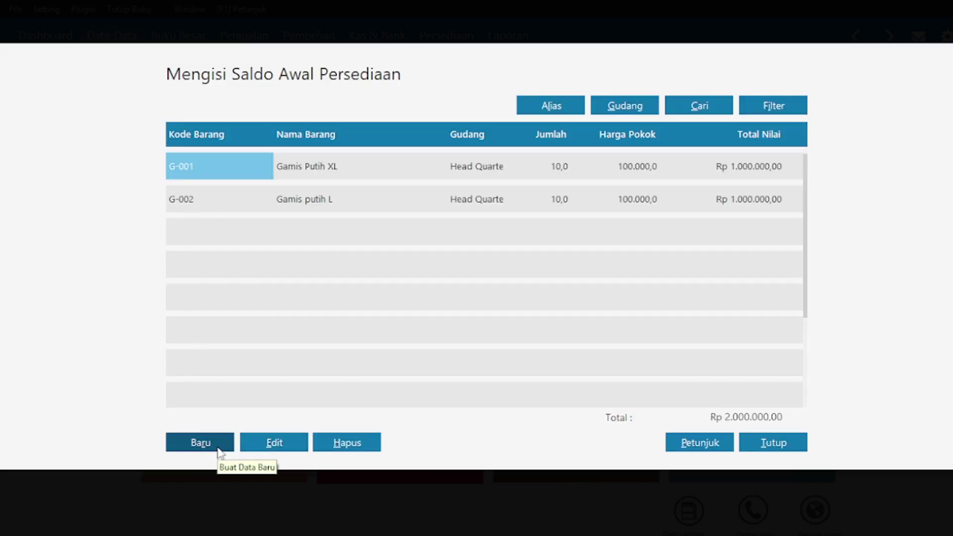
- Record an opening balance for item G-003 in the Head Quarter warehouse with a stock of 10 and a unit cost of 100.000
click(218, 448)
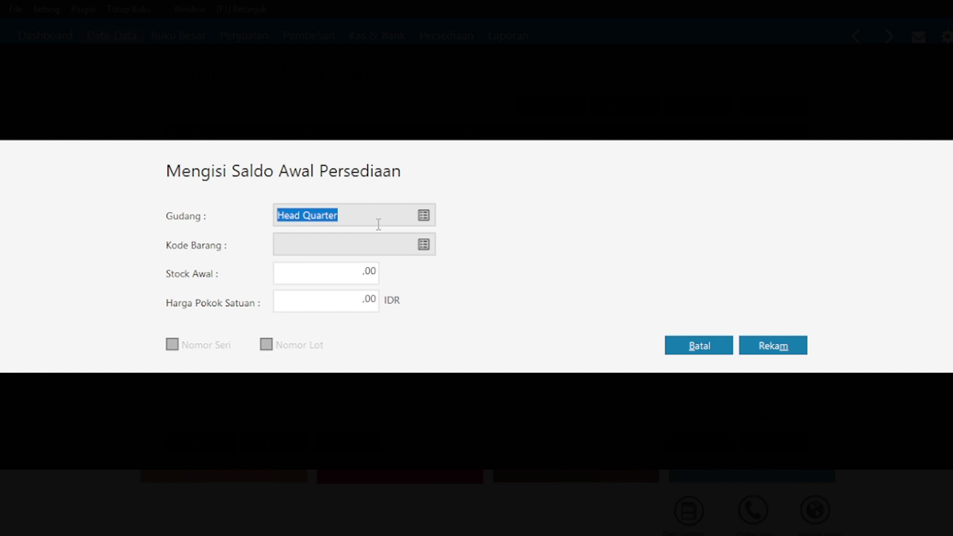
click(424, 247)
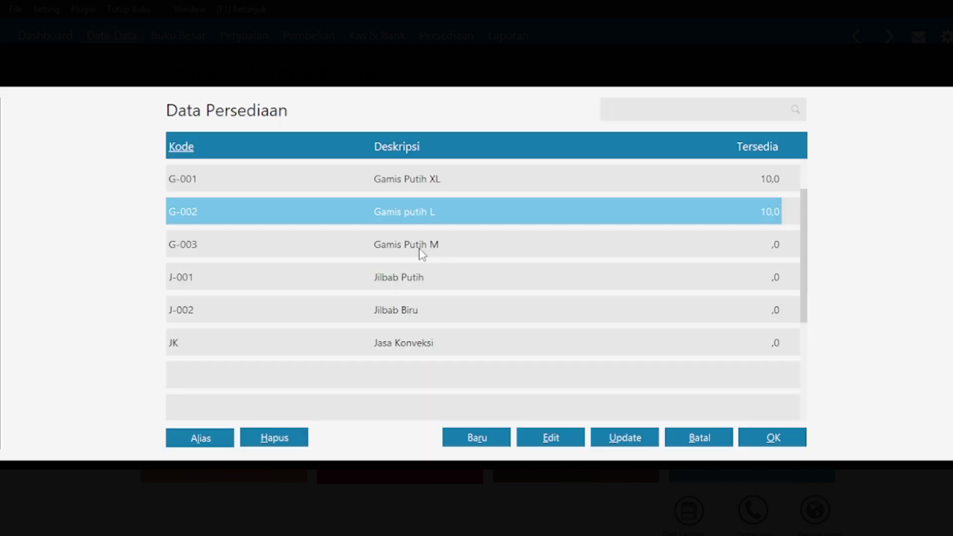
double_click(422, 251)
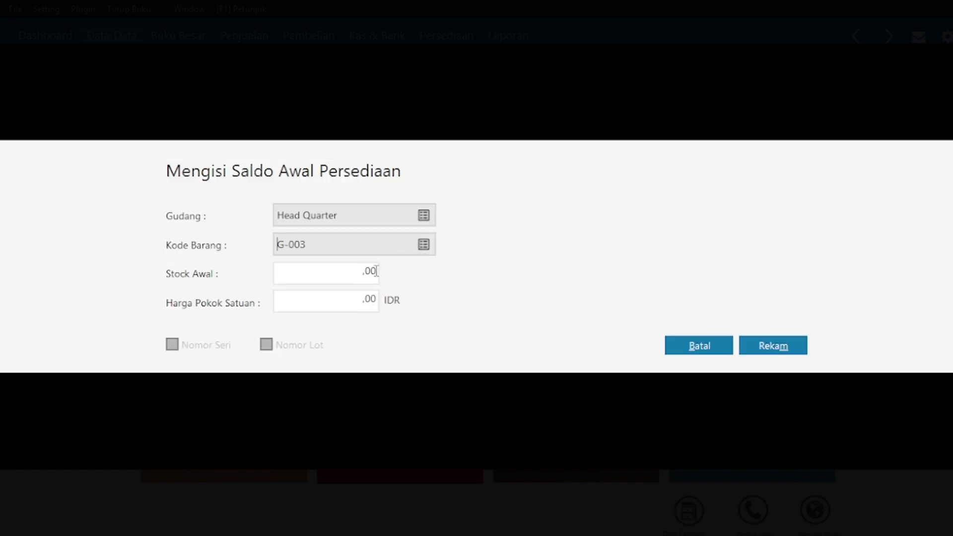
click(349, 274)
text(10)
key(Tab)
text(1)
click(791, 346)
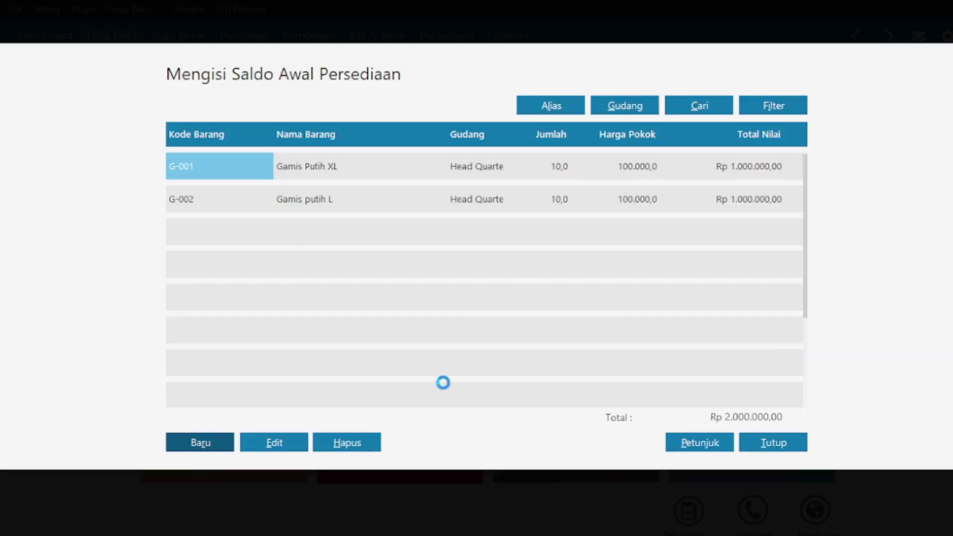
- Record an opening balance for item J-001 in the Head Quarter warehouse with a stock of 10 and a unit cost of 10.000
click(223, 450)
click(428, 249)
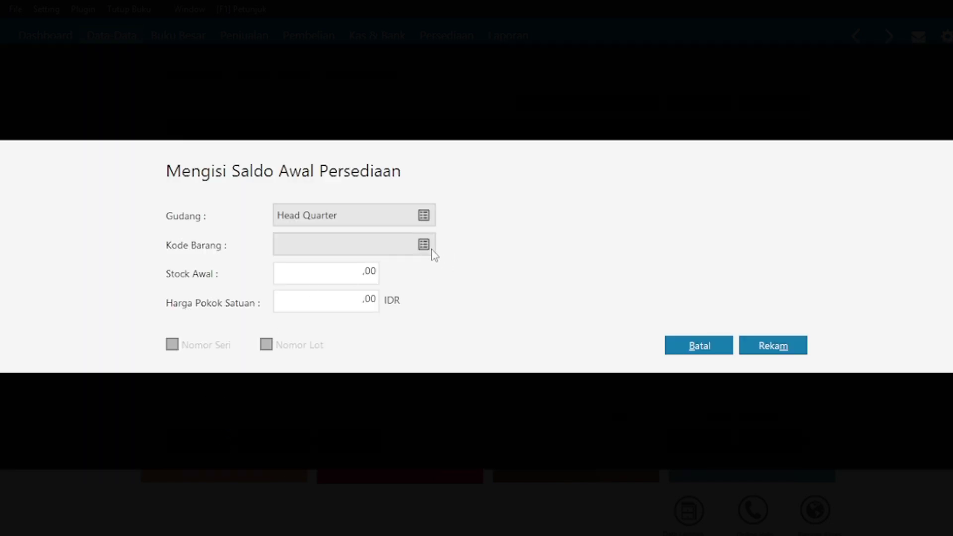
double_click(444, 283)
click(356, 268)
text(10)
key(Tab)
text(100.000)
click(776, 346)
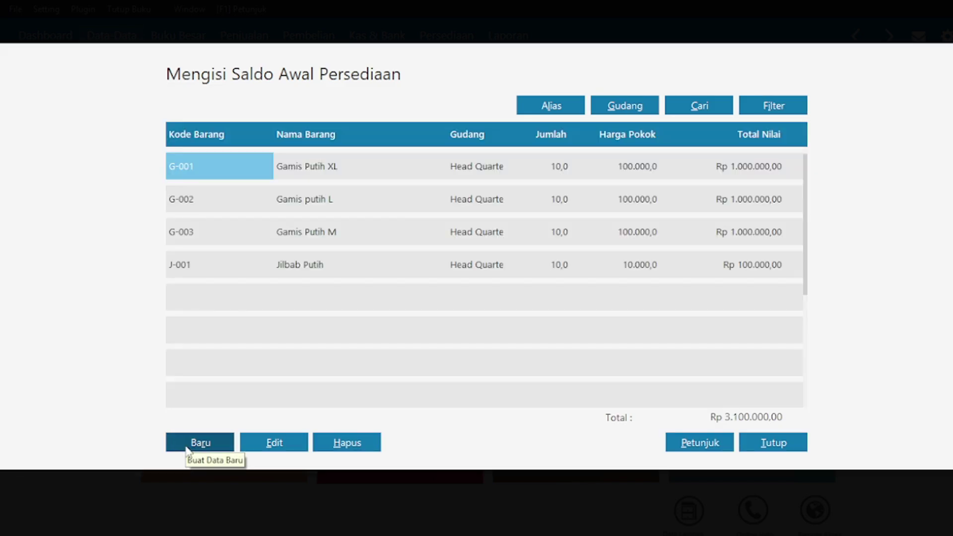
- Record an opening balance for item J-002 in the Head Quarter warehouse with a stock of 10 and a unit cost of 10.000
click(194, 443)
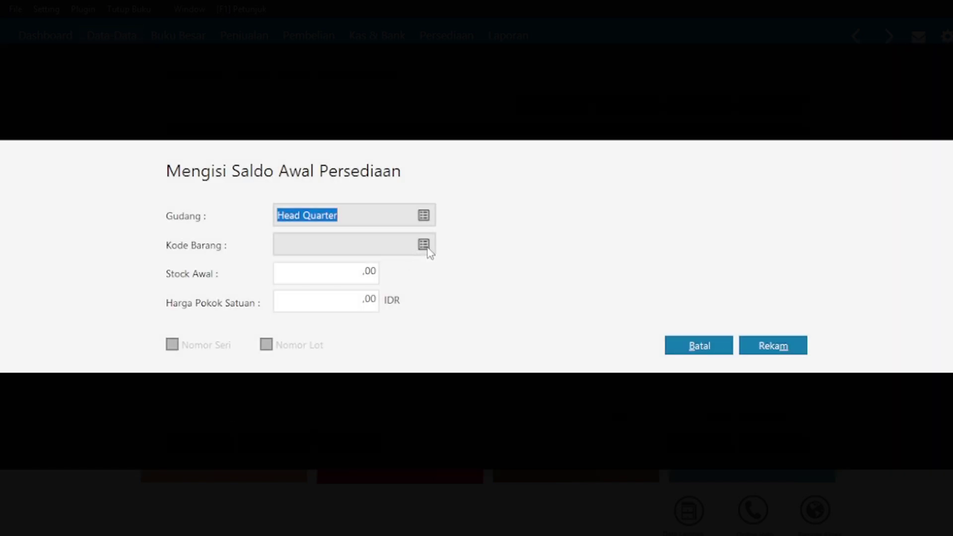
click(424, 244)
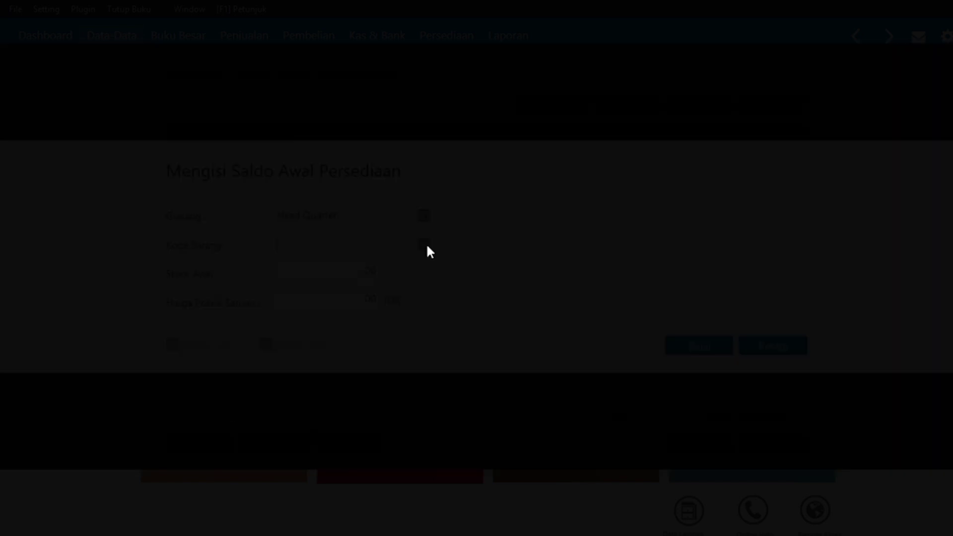
double_click(409, 314)
click(372, 272)
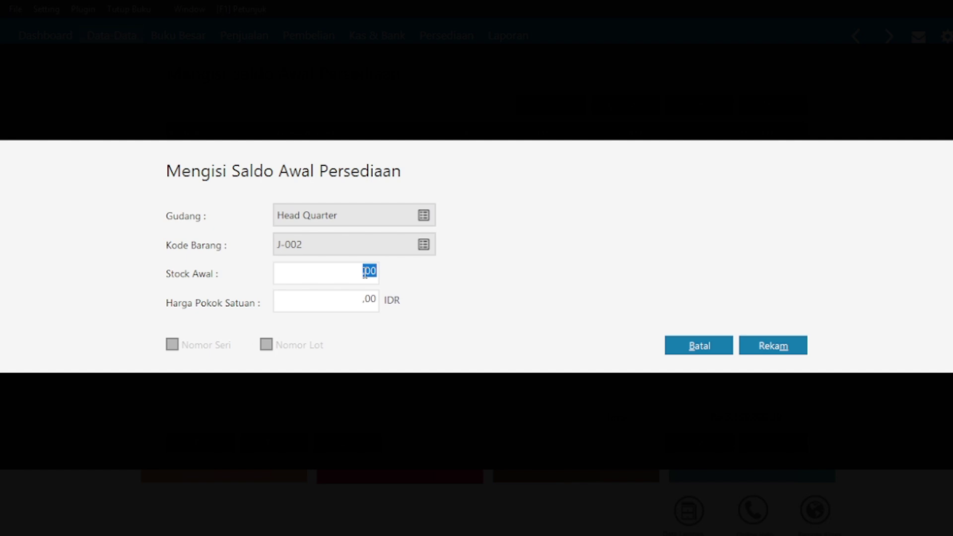
text(10)
key(Tab)
text(10.000)
click(778, 346)
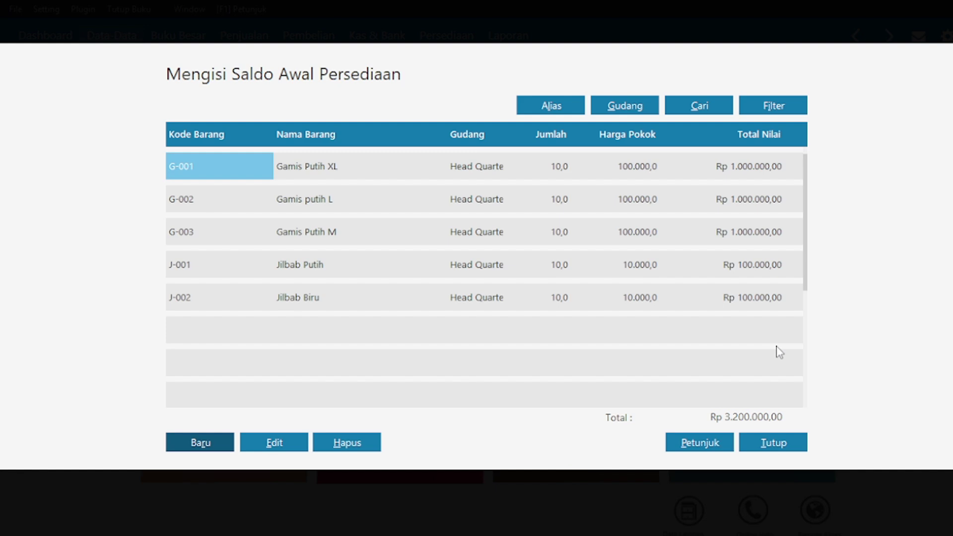
- Close the inventory opening balances with their recalculation check, and open the fixed asset data (Data Harta Tetap) in list view
click(805, 444)
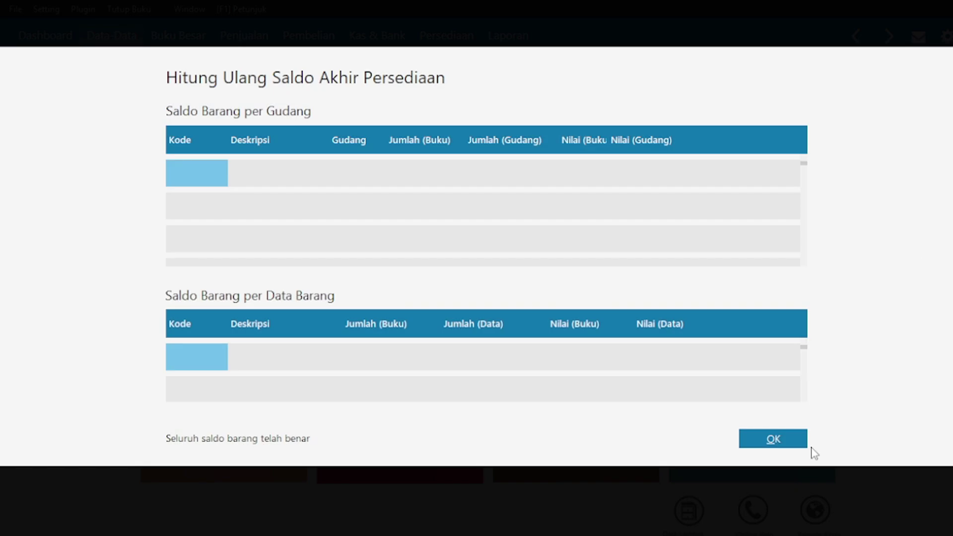
click(794, 440)
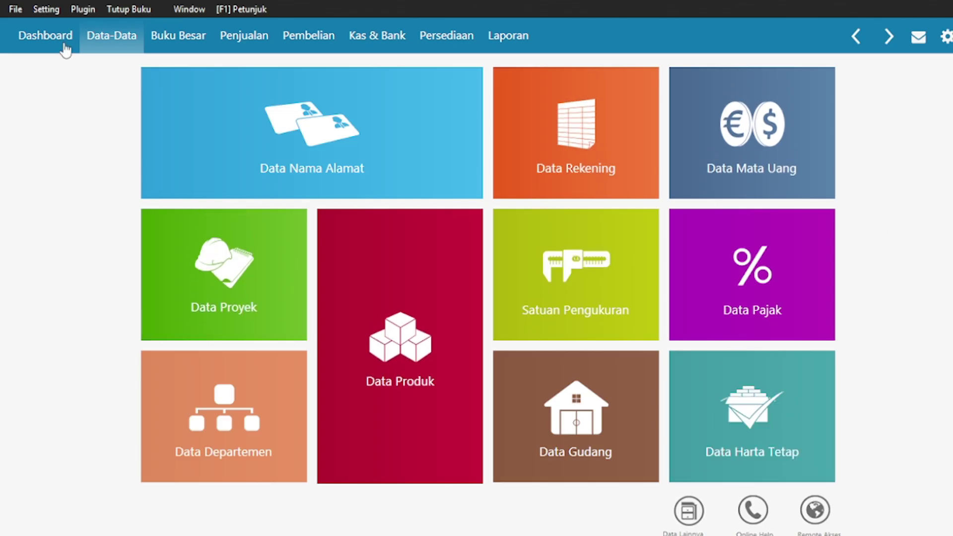
click(772, 412)
click(179, 519)
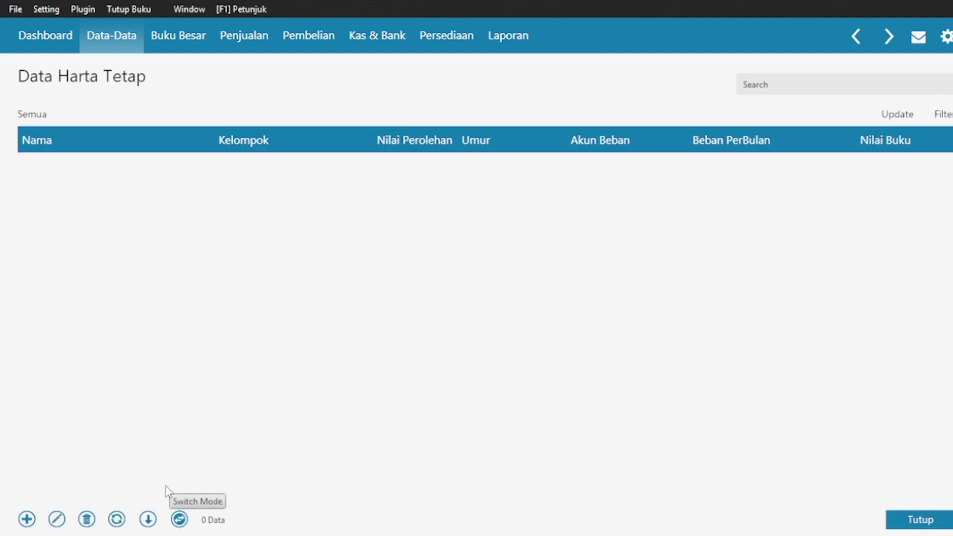
- Start a new fixed asset named Motor Tiger Mega Pro and assign it to the Kendaraan Roda Dua group
click(28, 519)
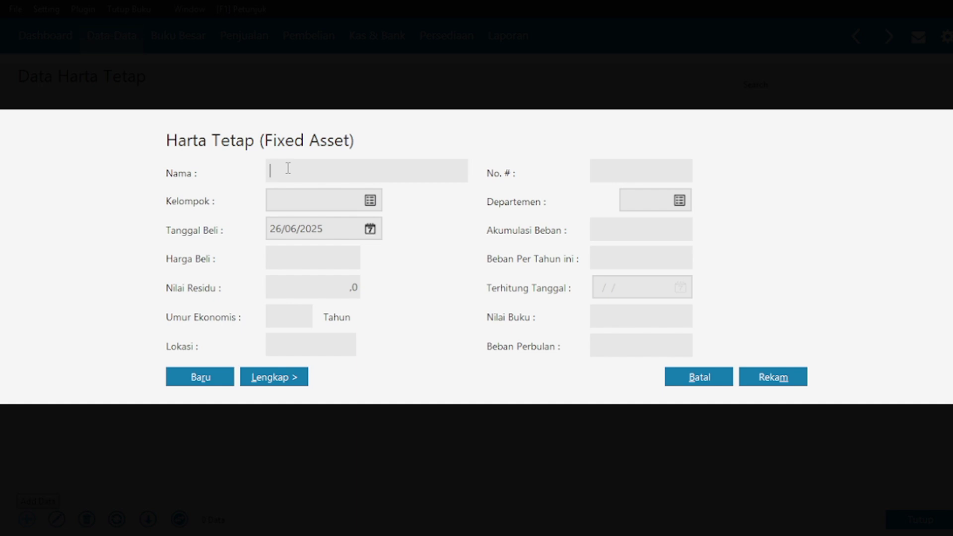
text(Motor Tiger Mega Pro)
click(368, 201)
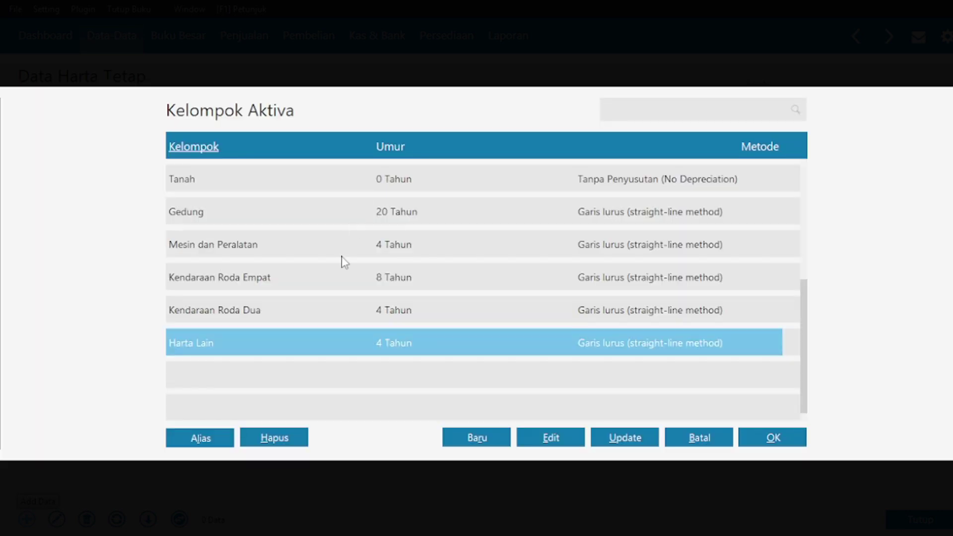
click(357, 318)
click(357, 321)
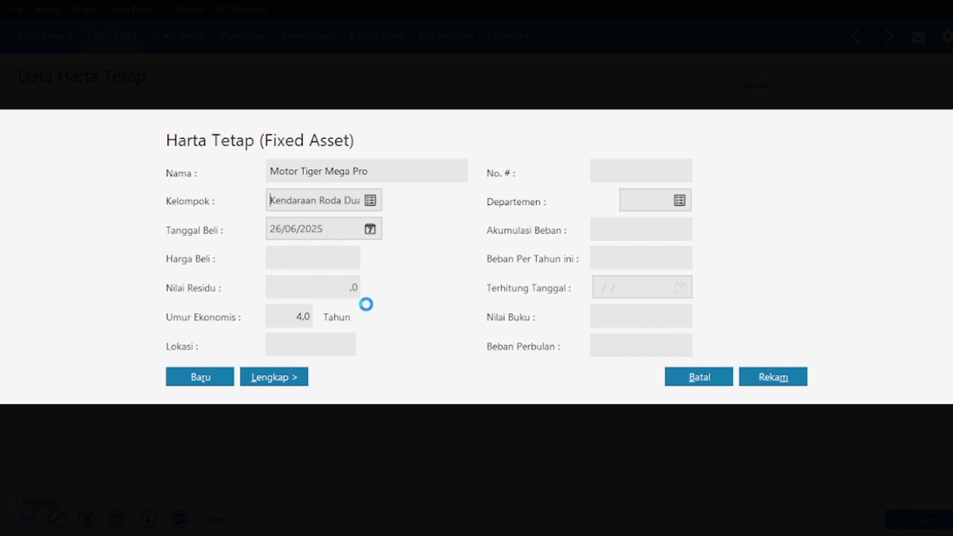
- Set the fixed asset's purchase date (Tanggal Beli) to 01/12/2017
click(370, 230)
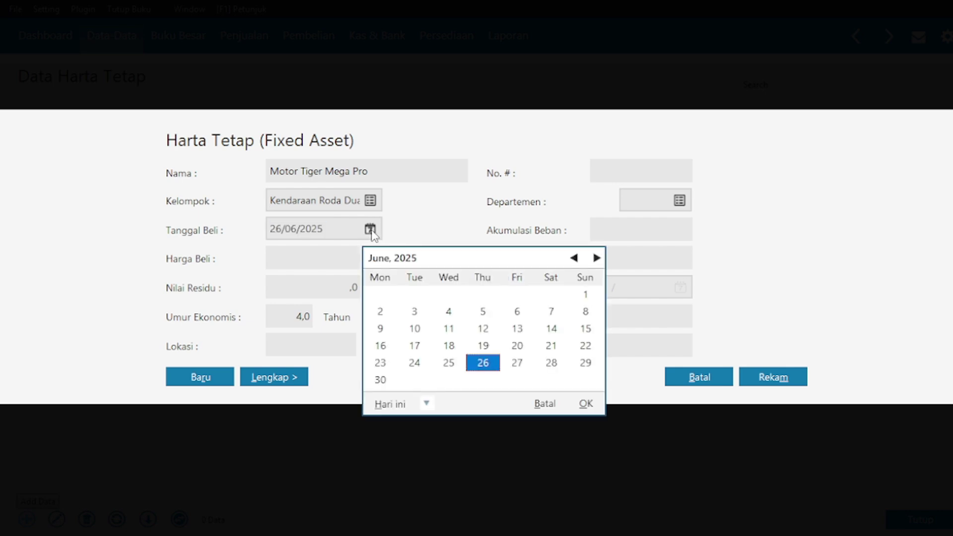
click(427, 404)
click(465, 384)
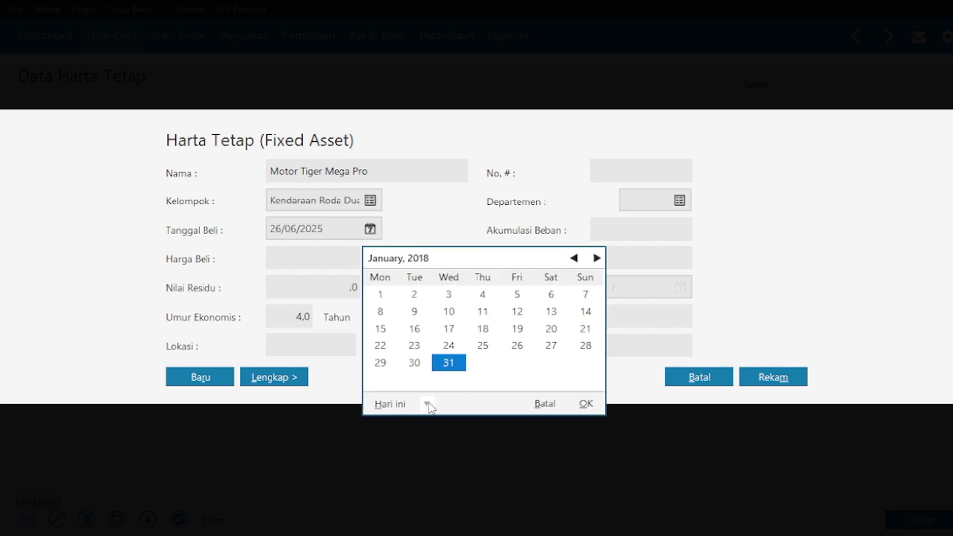
click(574, 259)
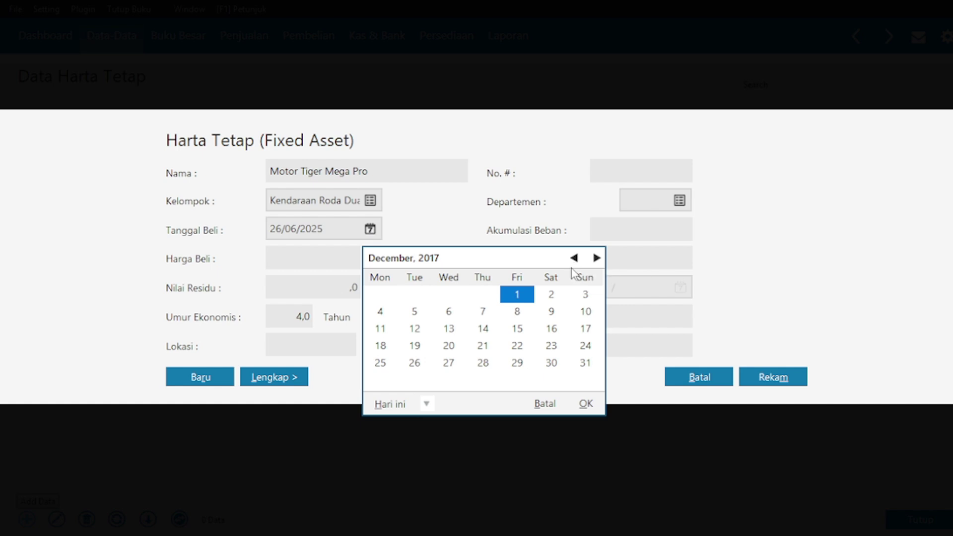
click(527, 297)
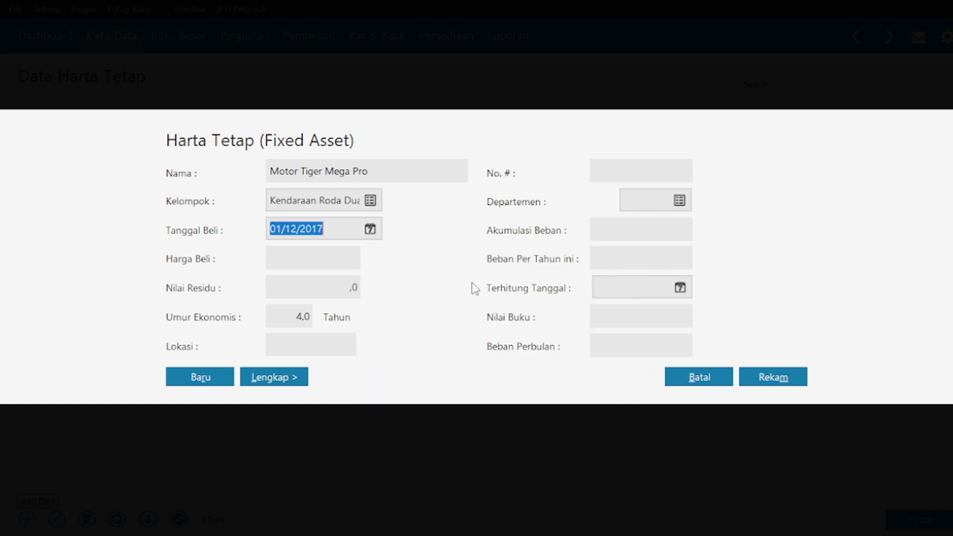
- Set the purchase price to 20000000, record the asset with automatic calculation of accumulated depreciation, and close the fixed asset list
click(296, 263)
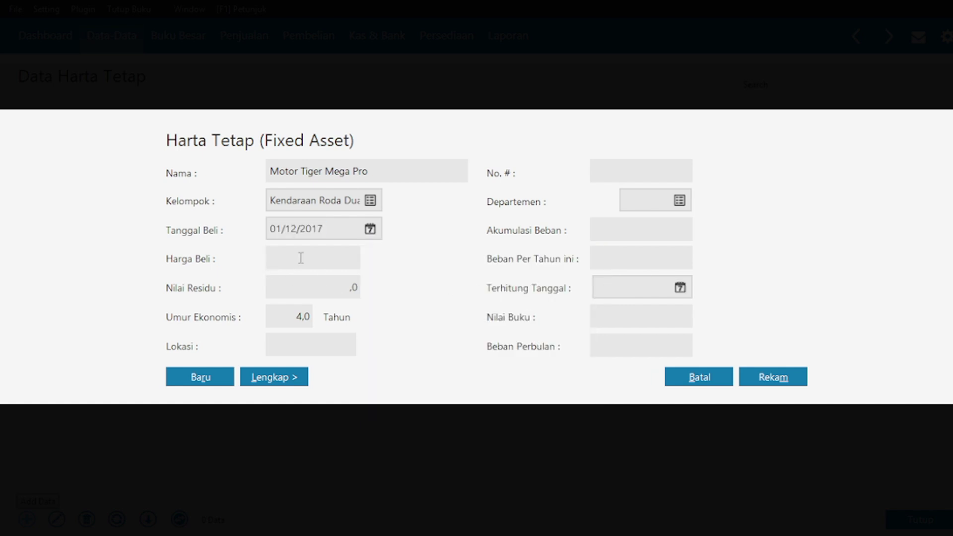
text(20000000)
click(602, 325)
click(670, 325)
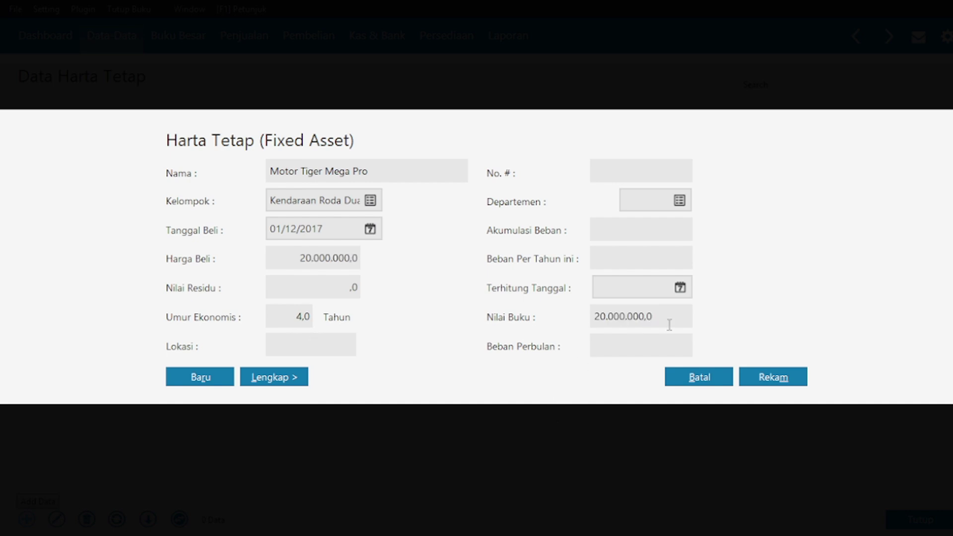
click(784, 378)
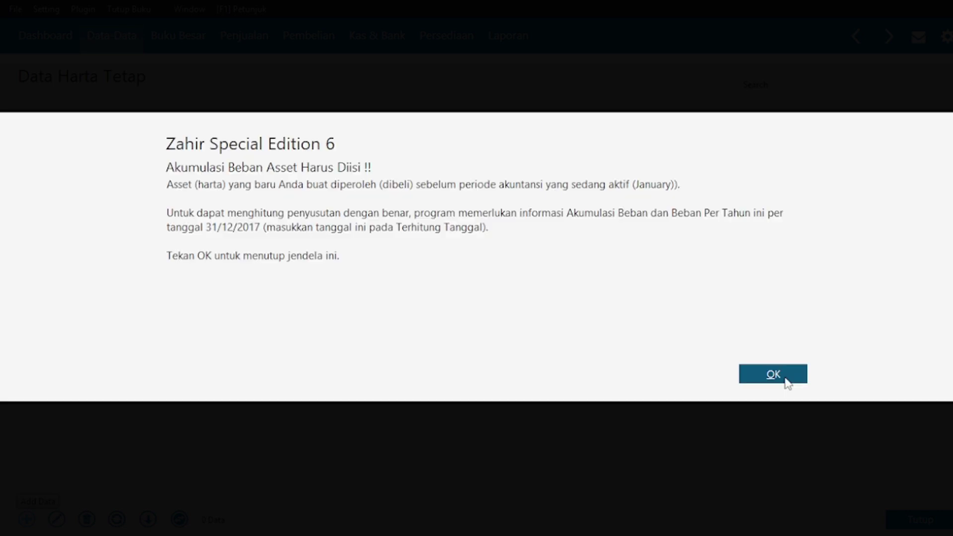
click(786, 379)
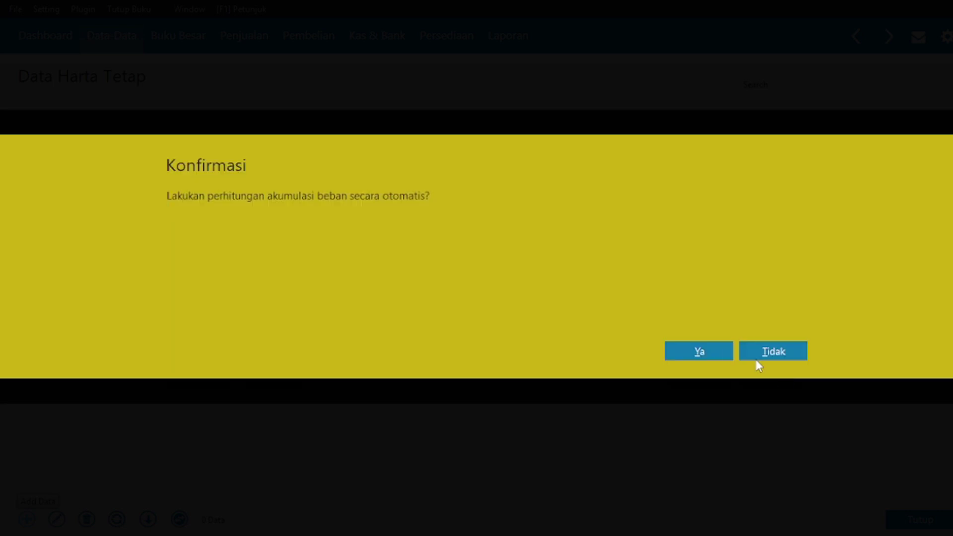
click(699, 352)
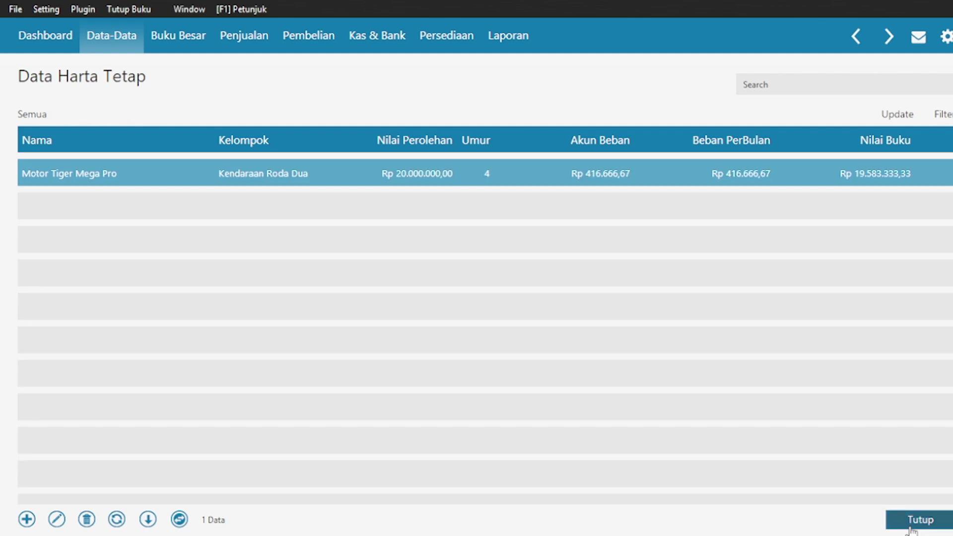
click(920, 520)
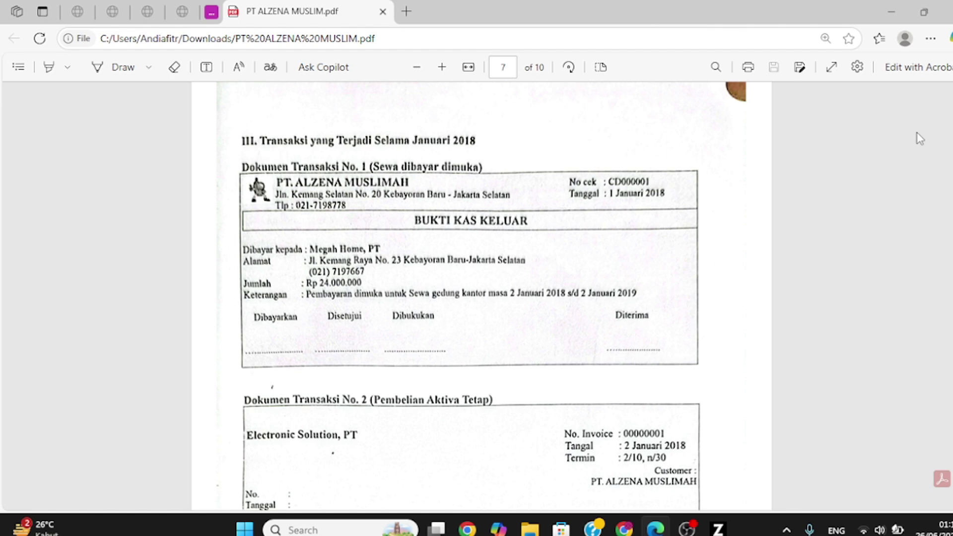
- Switch back to Zahir Accounting and start a new cash disbursement (Kas Keluar) transaction
key(alt+Tab)
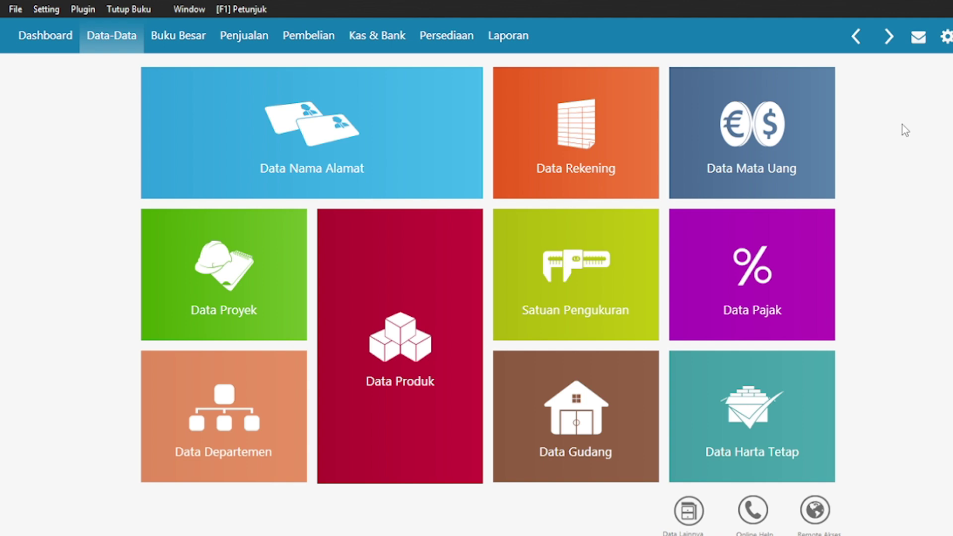
click(360, 35)
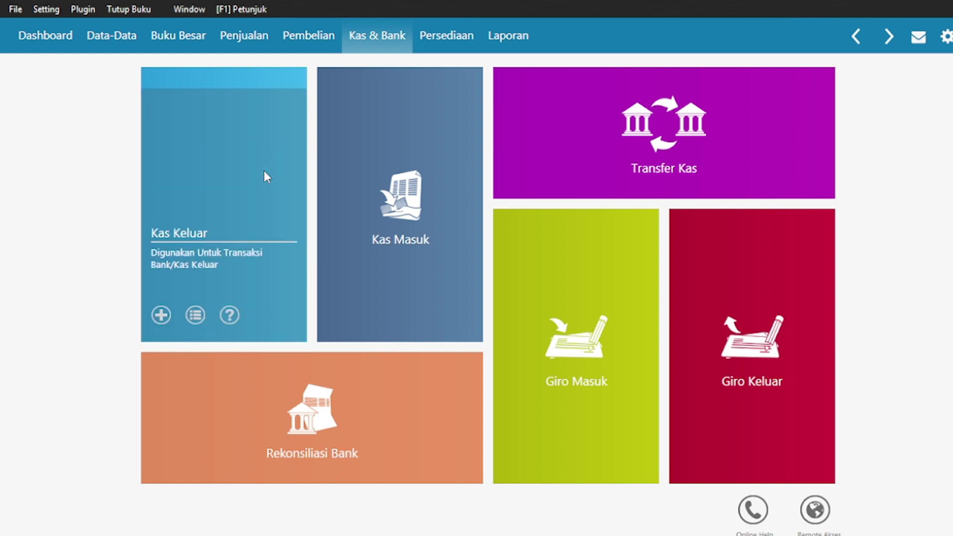
click(265, 175)
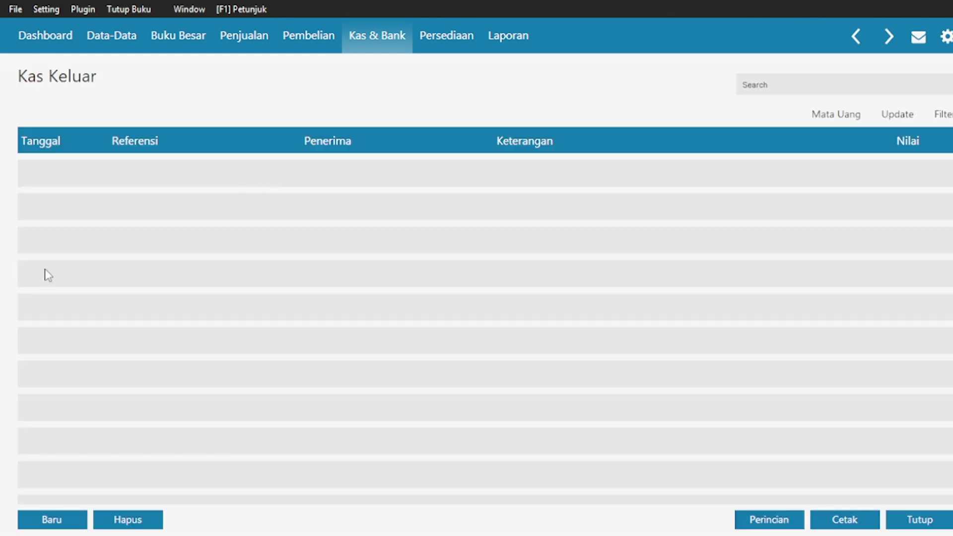
click(68, 520)
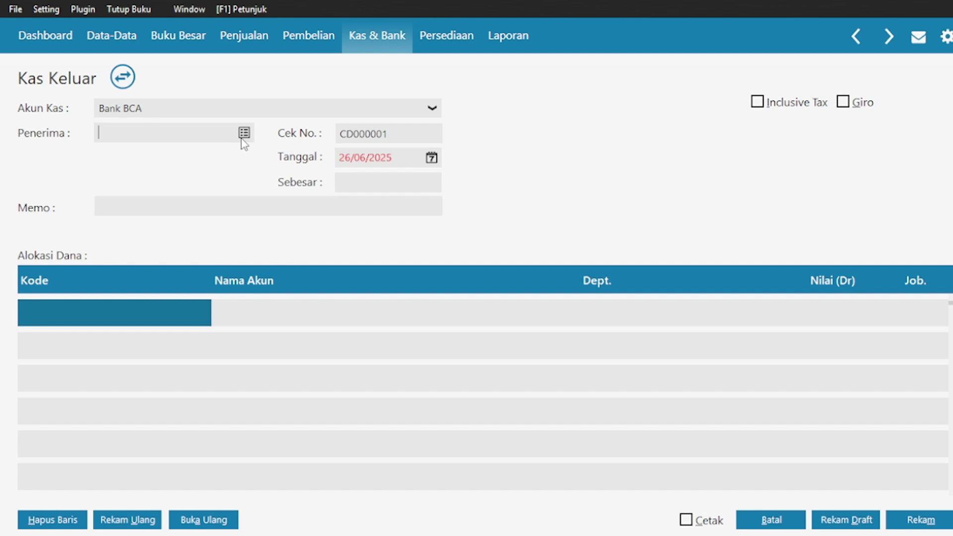
- Create a contact of type Others with ID O-001 and company name PT MEGAH HOME, and choose it as the payment's recipient
click(243, 139)
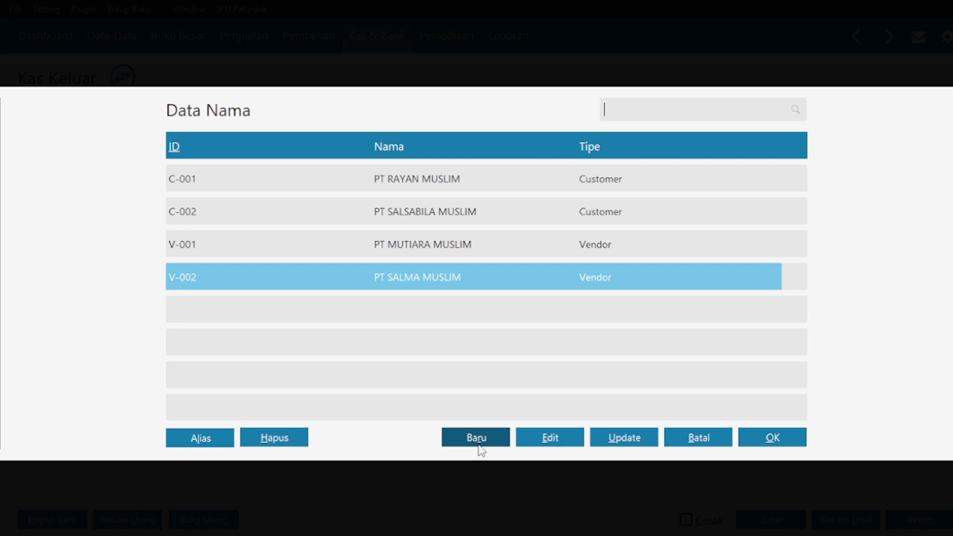
click(478, 444)
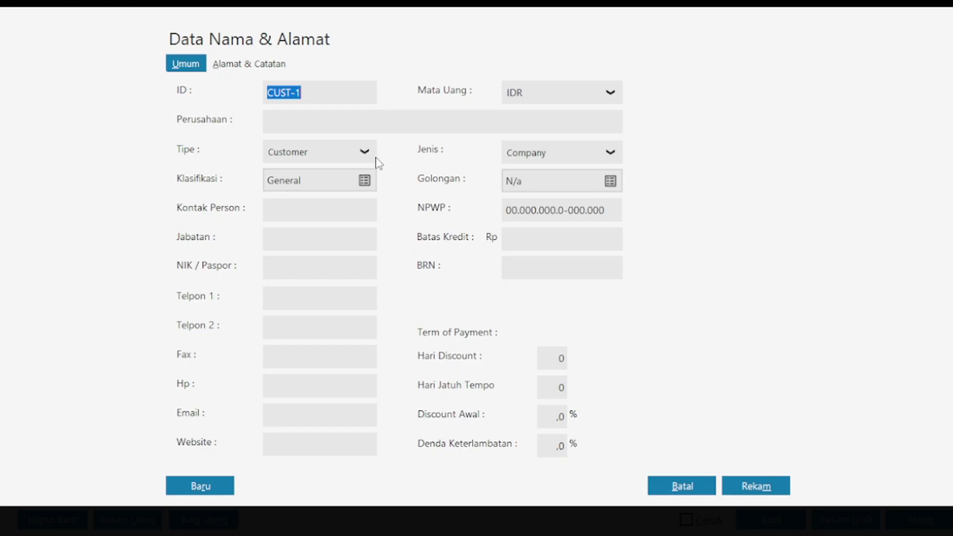
click(366, 157)
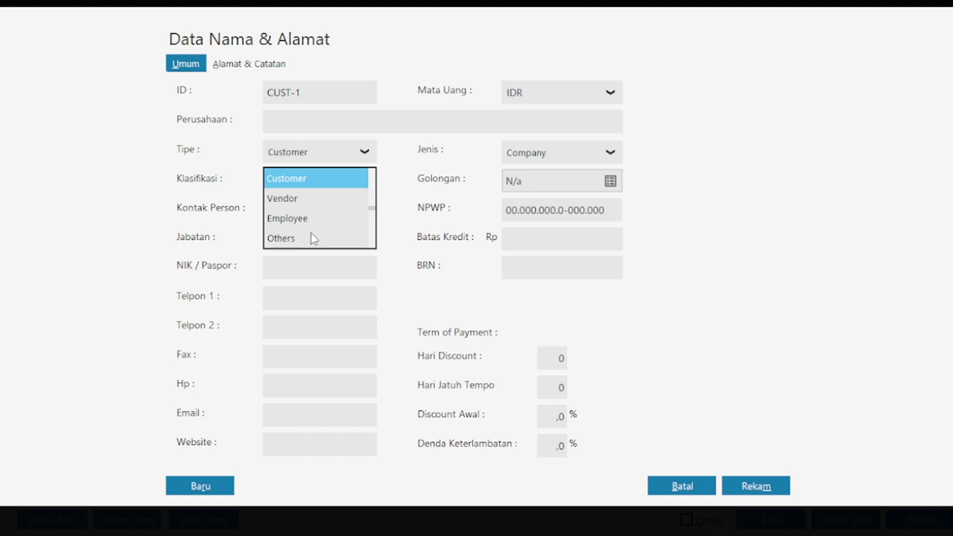
click(312, 238)
text(o-)
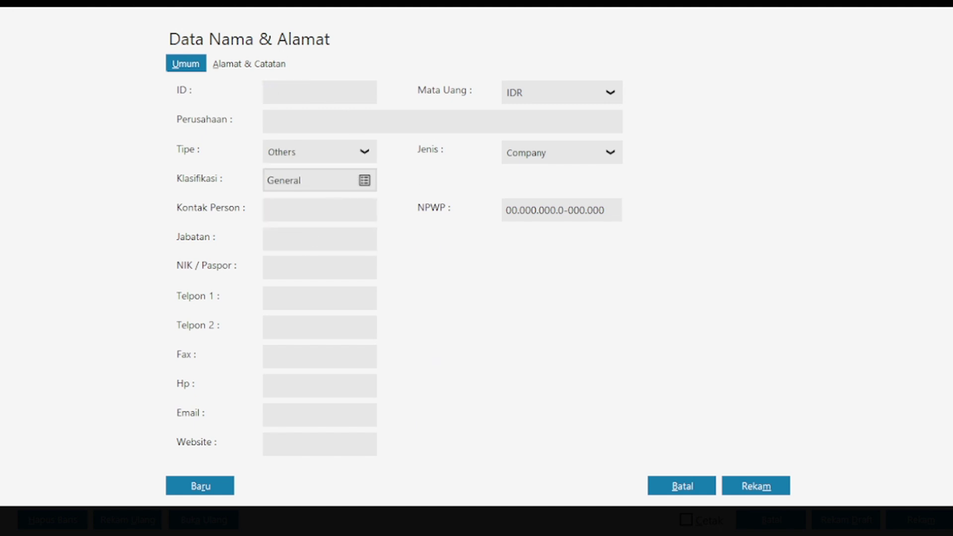
text(O-001)
click(293, 115)
text(PT MEGAH HOME)
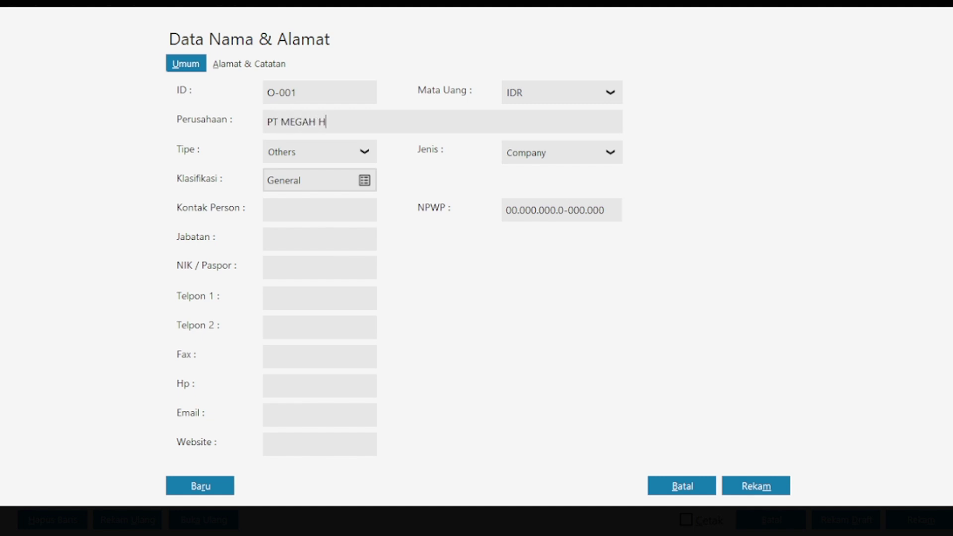
click(743, 479)
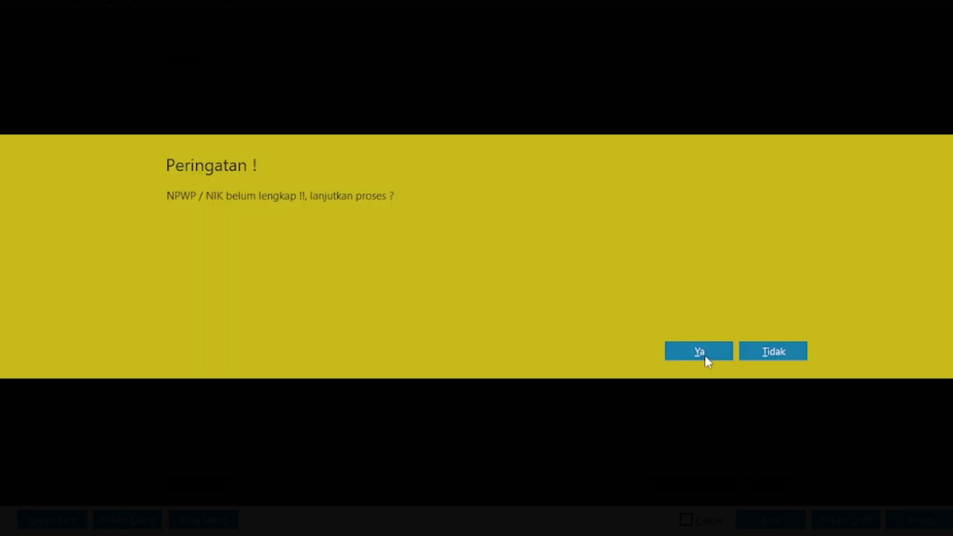
click(705, 356)
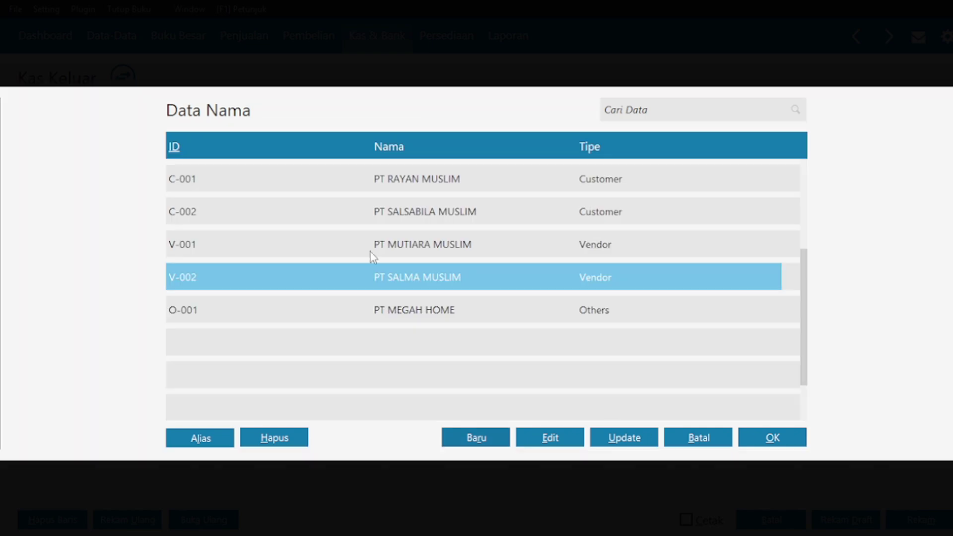
double_click(485, 316)
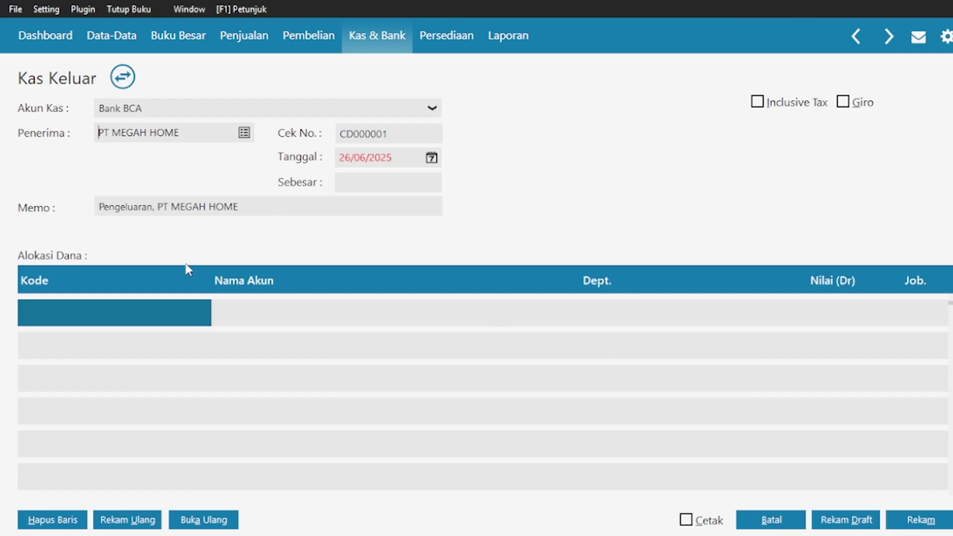
- Set the cash disbursement's date (Tanggal) to 01/01/2018
click(432, 159)
click(484, 332)
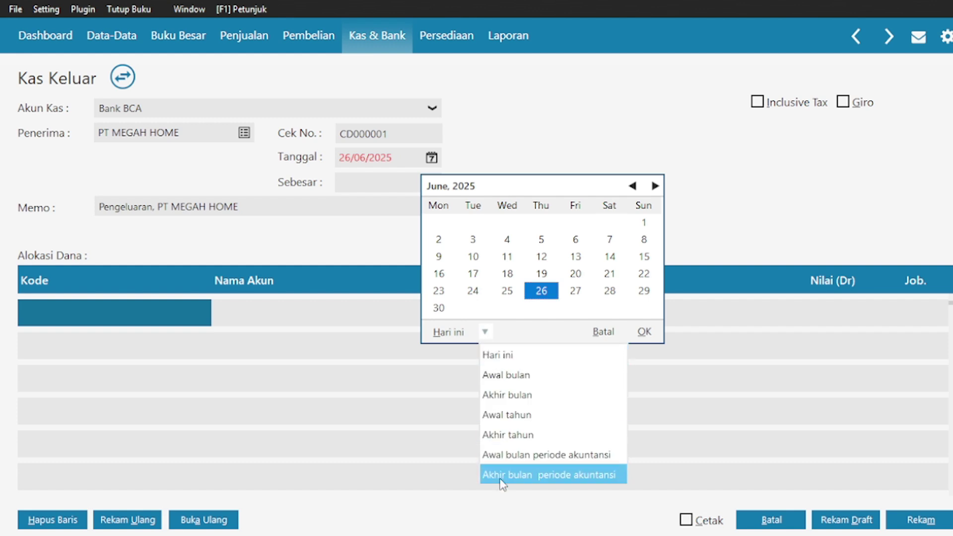
click(501, 473)
click(440, 224)
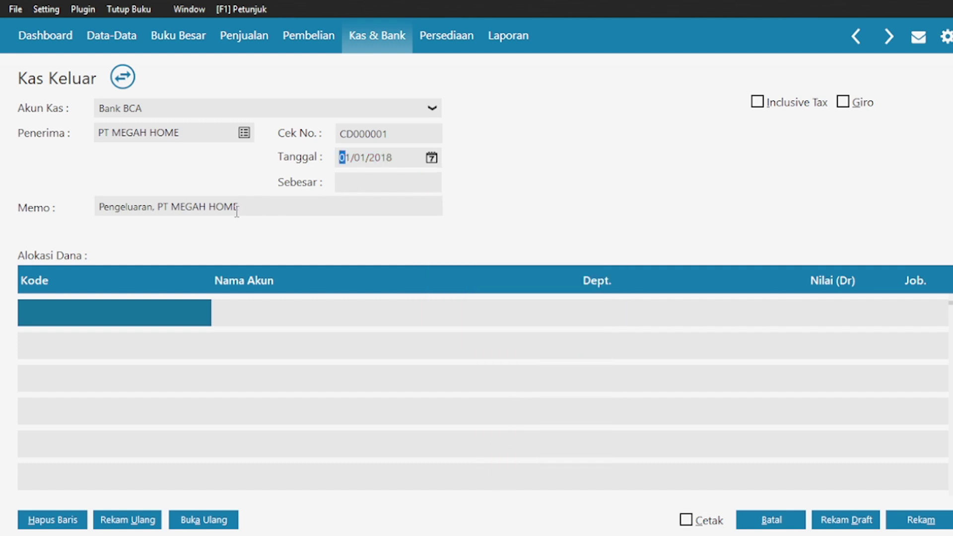
- Allocate 24000000 of the payment to the Sewa Dibayar di Muka account
click(62, 312)
click(64, 312)
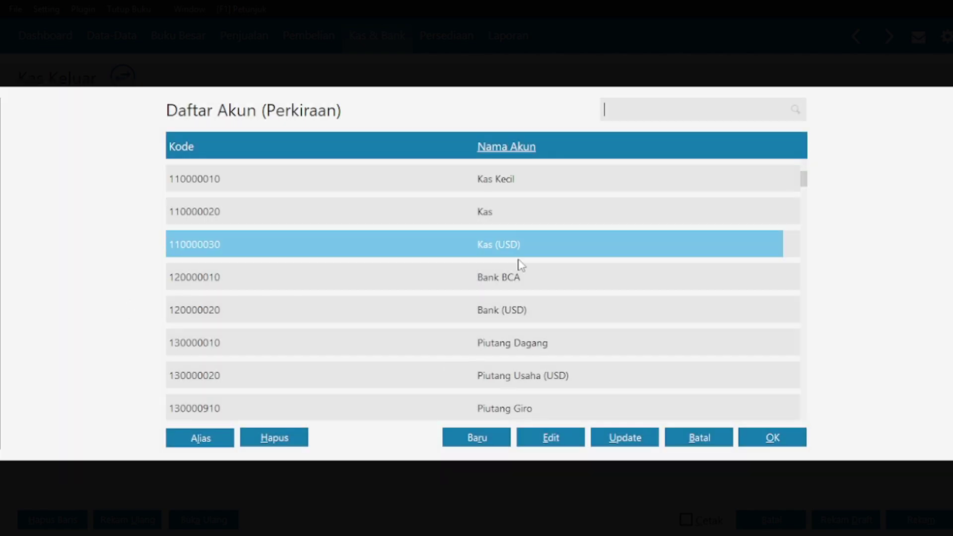
key(BackSpace)
text(SE)
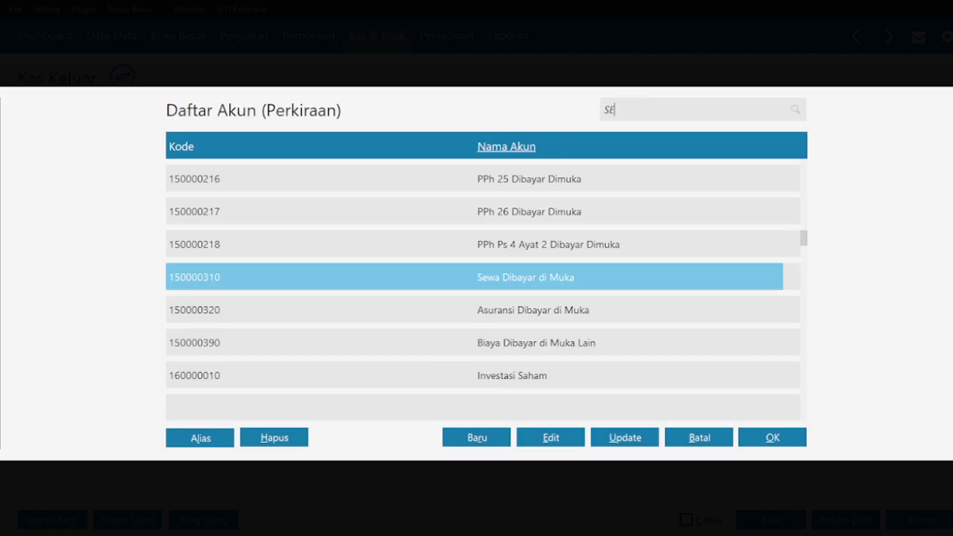
double_click(544, 276)
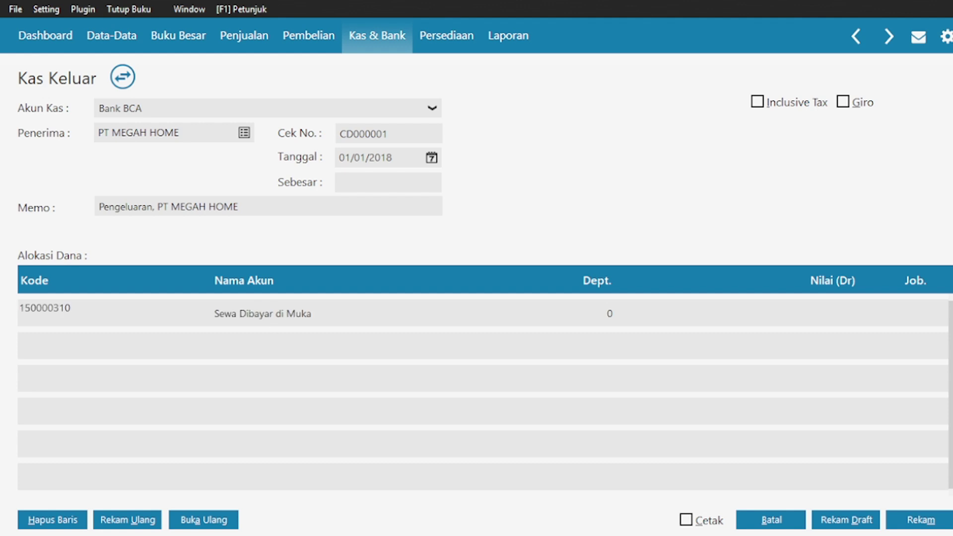
click(830, 304)
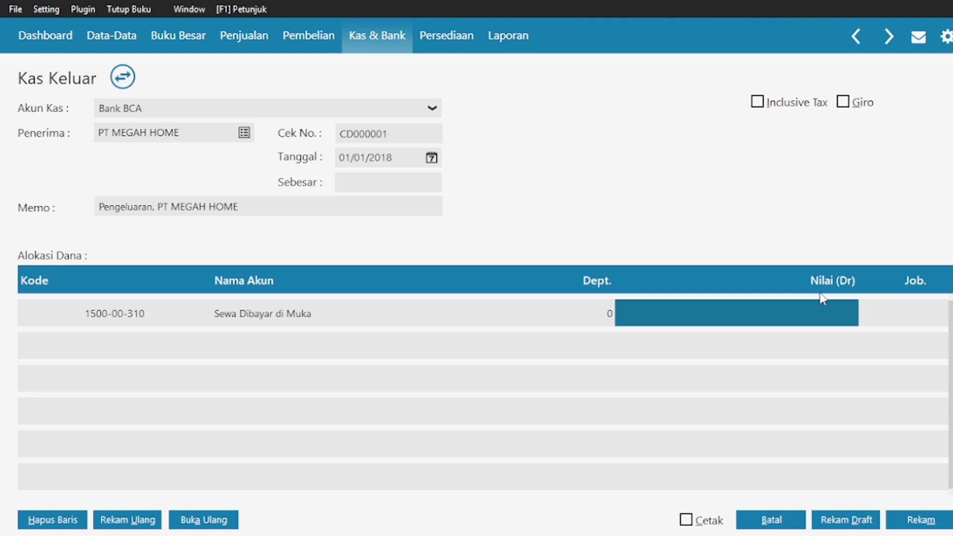
text(24000000)
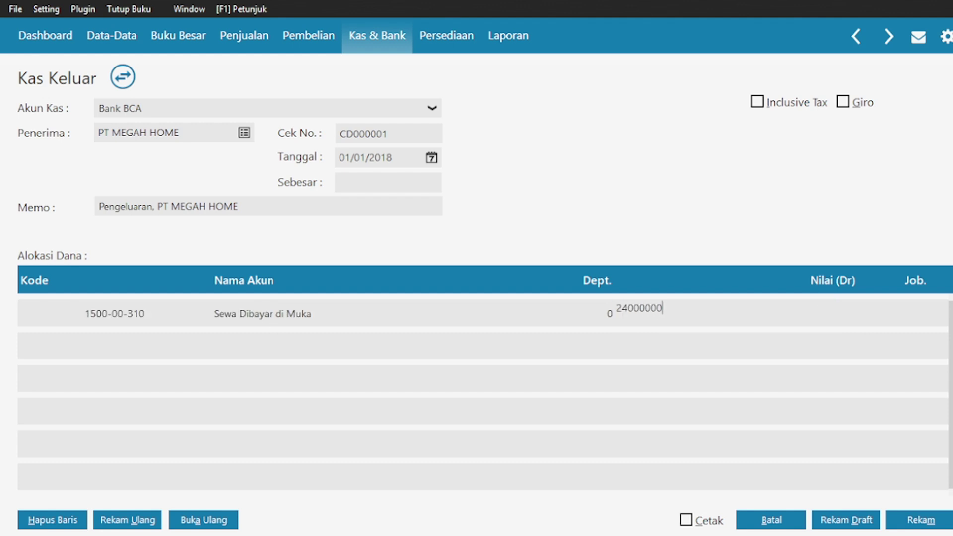
click(397, 181)
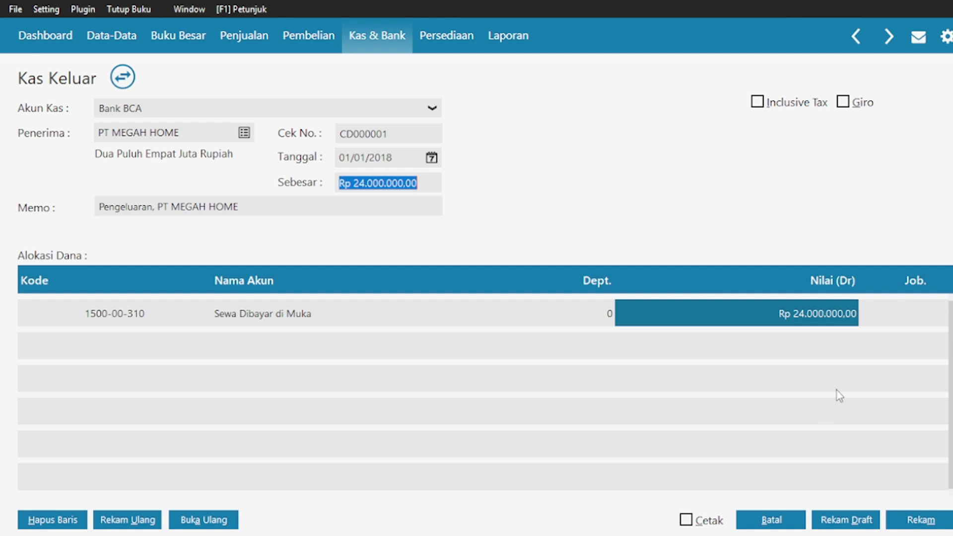
- Record the cash disbursement, cancel the new blank entry and close the Kas Keluar list
click(920, 520)
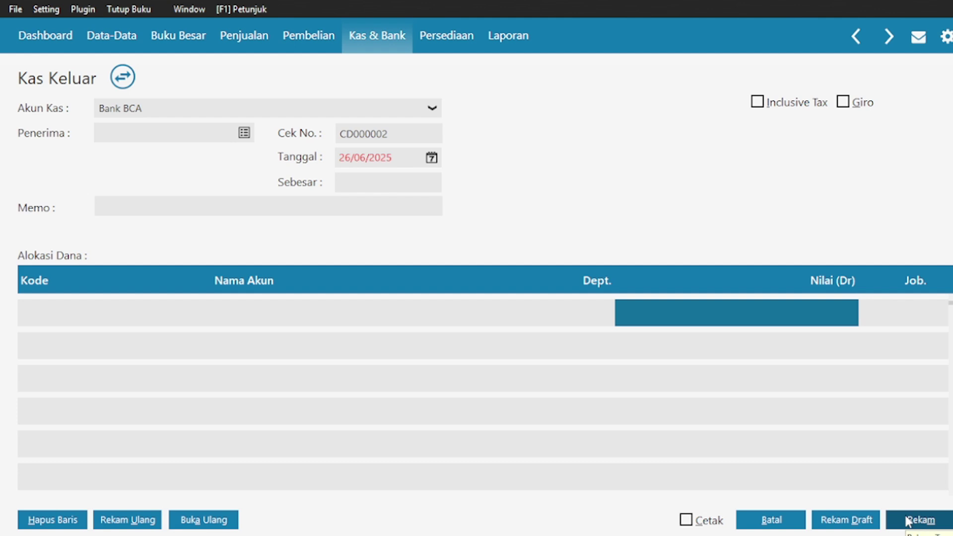
click(769, 520)
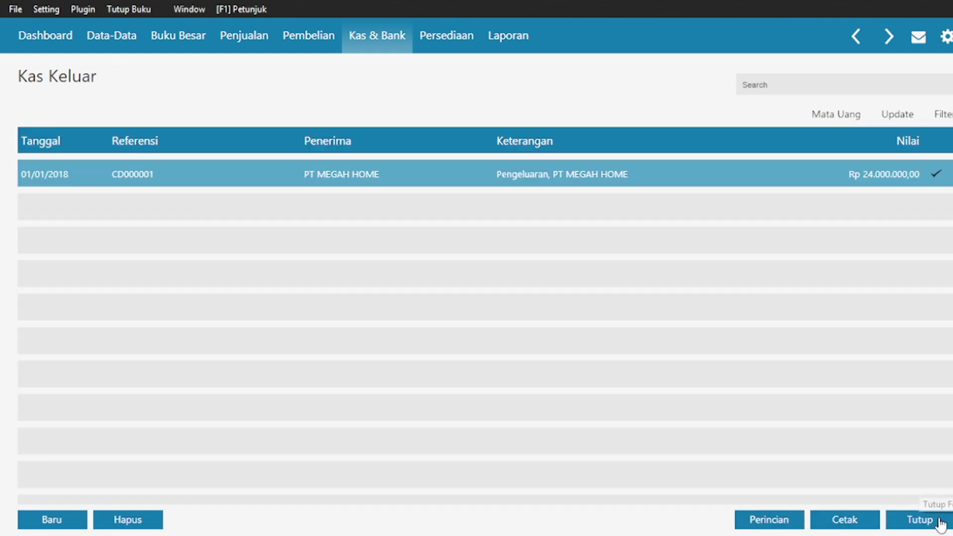
click(919, 520)
- Check transaction document No. 2 in the PDF, and start a new purchase invoice (Invoice Pembelian) in Zahir Accounting
key(alt+Tab)
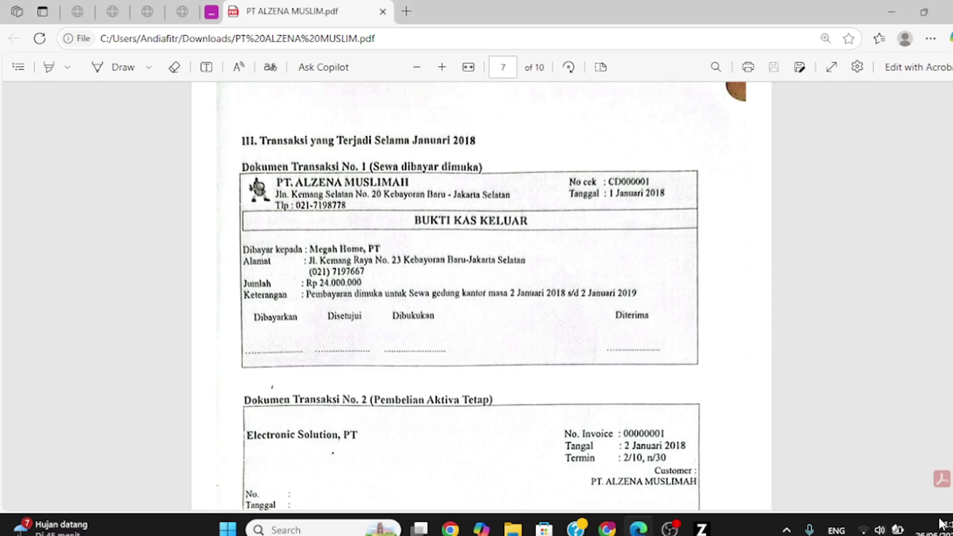
scroll(569, 354, down, 5)
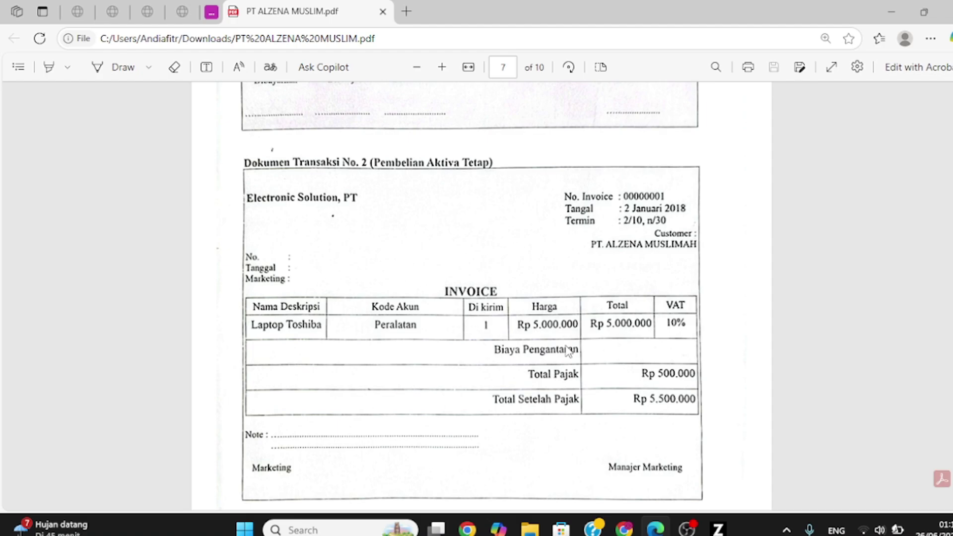
key(alt+Tab)
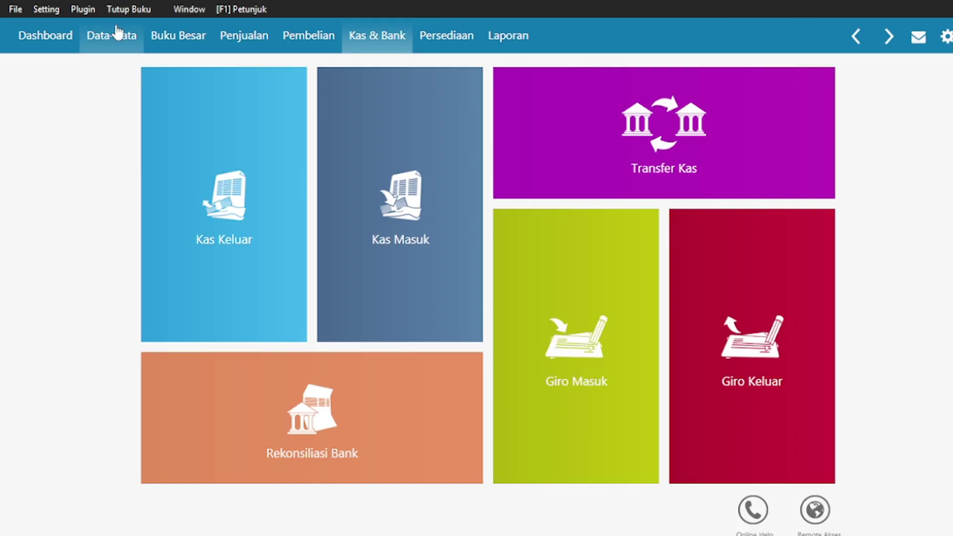
click(298, 39)
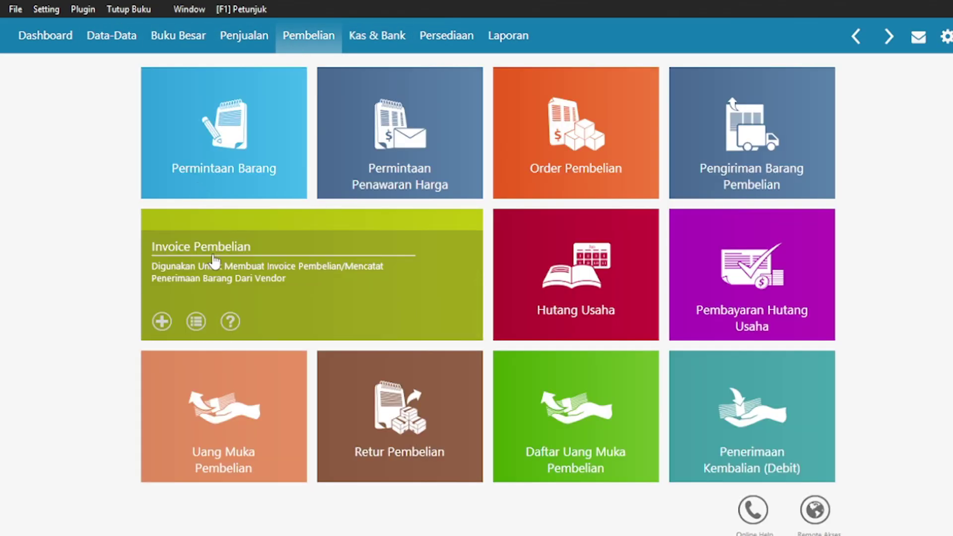
click(212, 249)
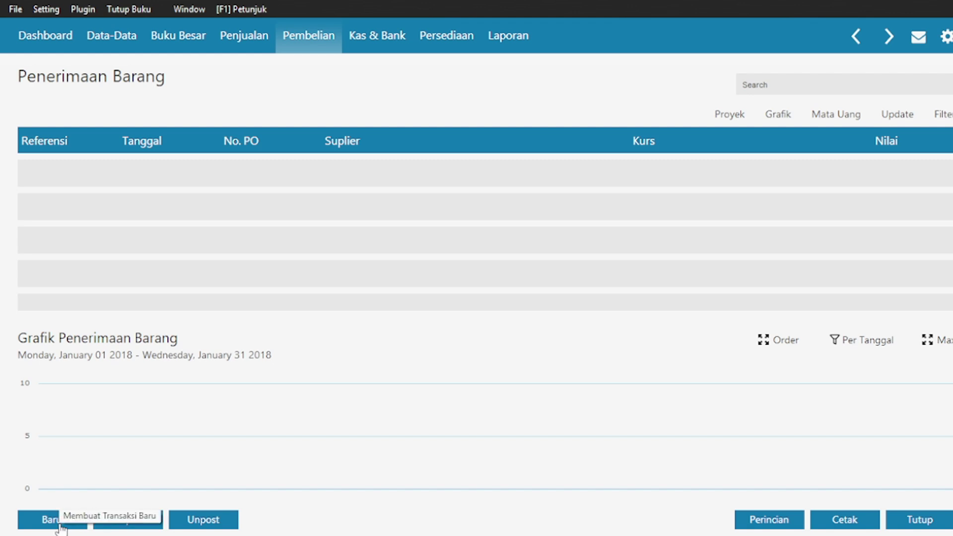
click(58, 521)
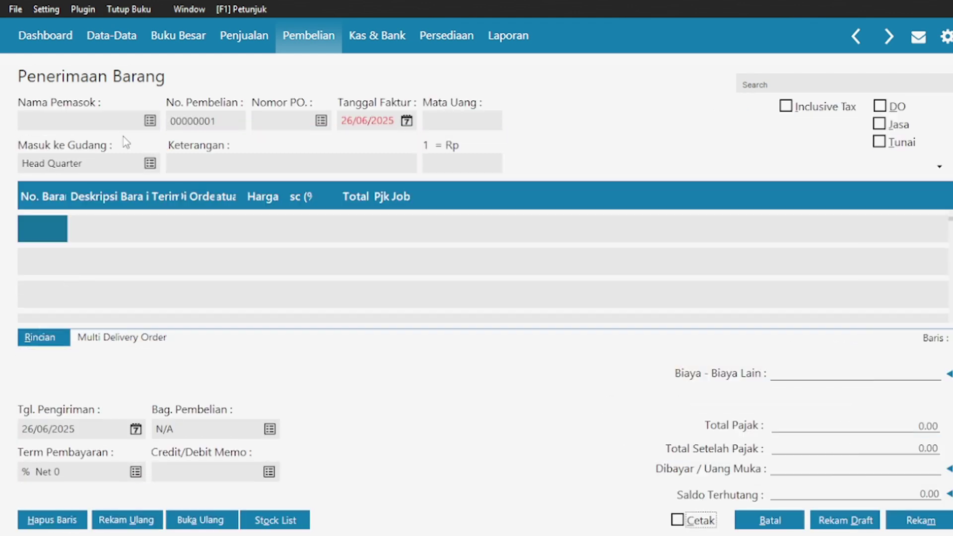
- Create vendor V-003 named PT ELECTRONIC SOLUTION and choose it as the invoice's supplier (Nama Pemasok)
click(151, 122)
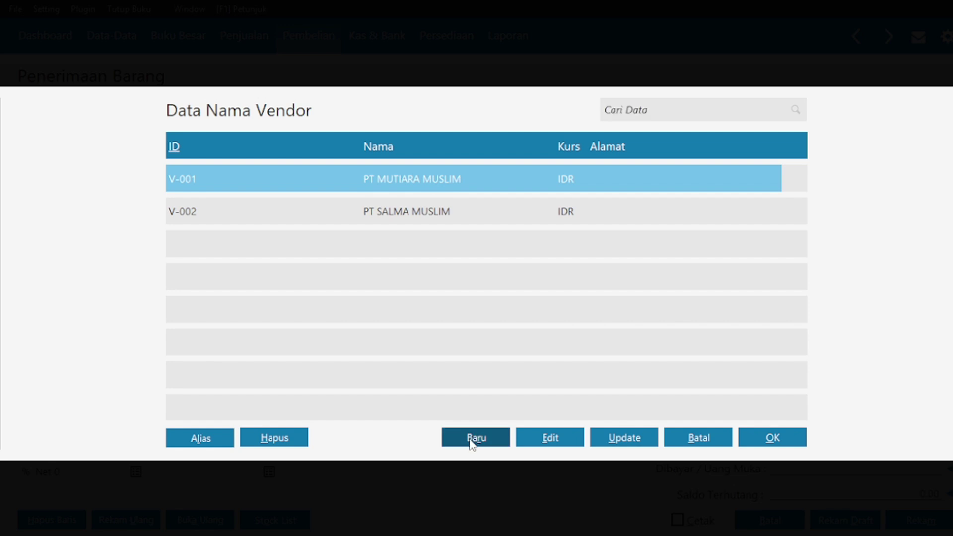
click(473, 438)
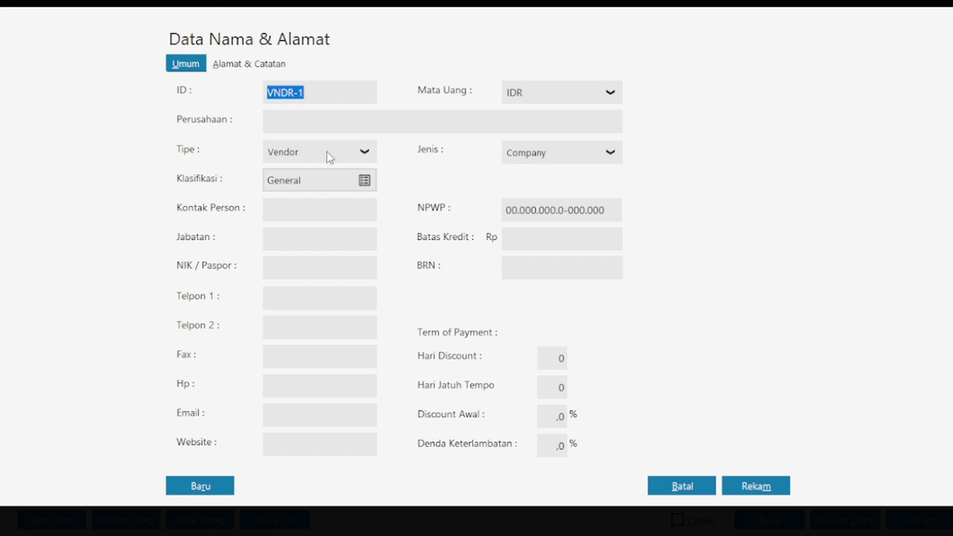
text(V-003)
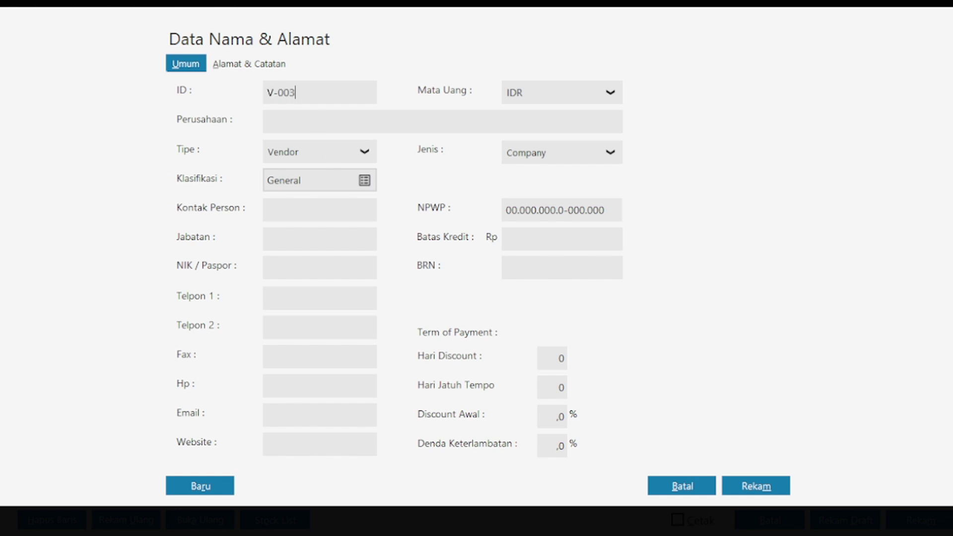
click(320, 115)
text(PT ELECTRONIC SOLUTION)
click(745, 488)
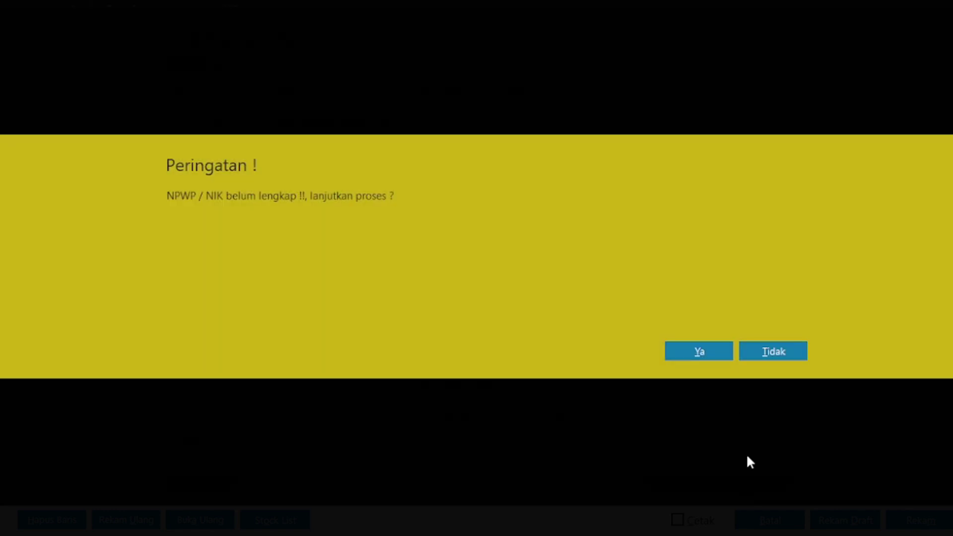
click(708, 354)
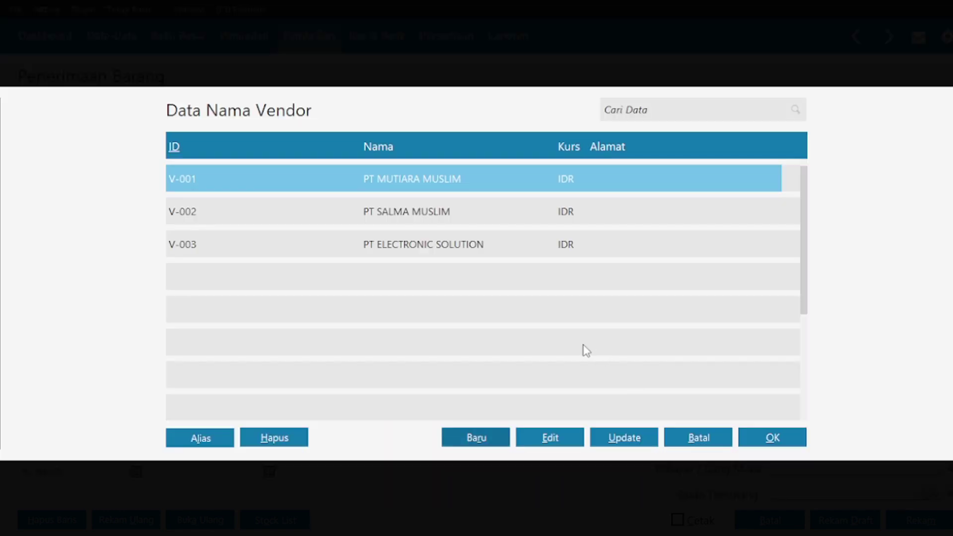
click(418, 244)
double_click(419, 245)
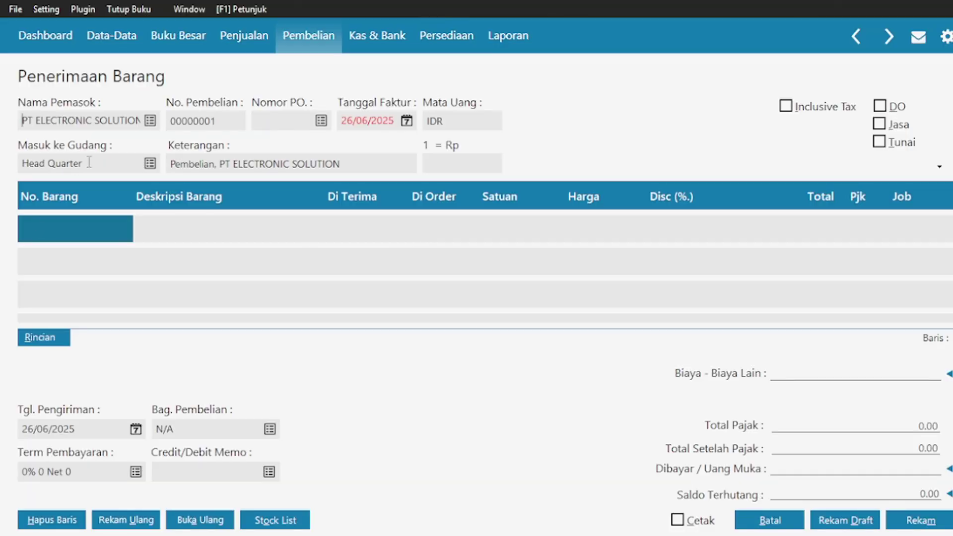
- Set the purchase invoice date (Tanggal Faktur) to 02/01/2018
click(410, 127)
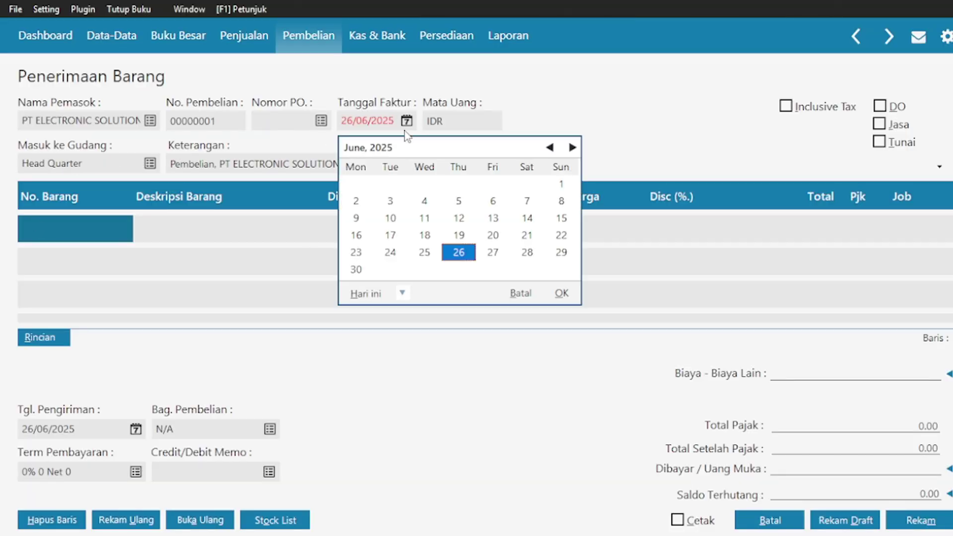
click(403, 294)
click(436, 447)
click(391, 184)
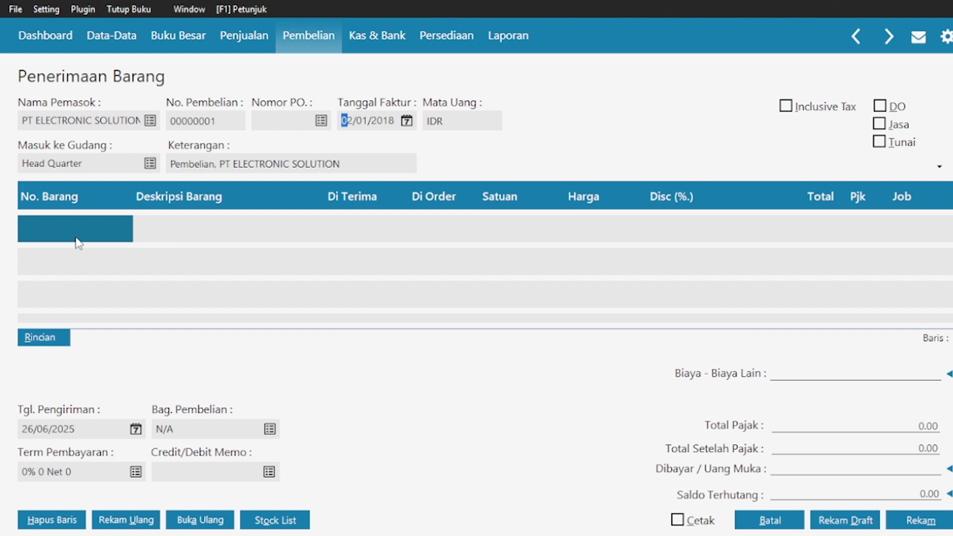
- Mark the purchase invoice as Jasa and enter Laptop Toshiba as the first line's description
click(885, 126)
click(42, 231)
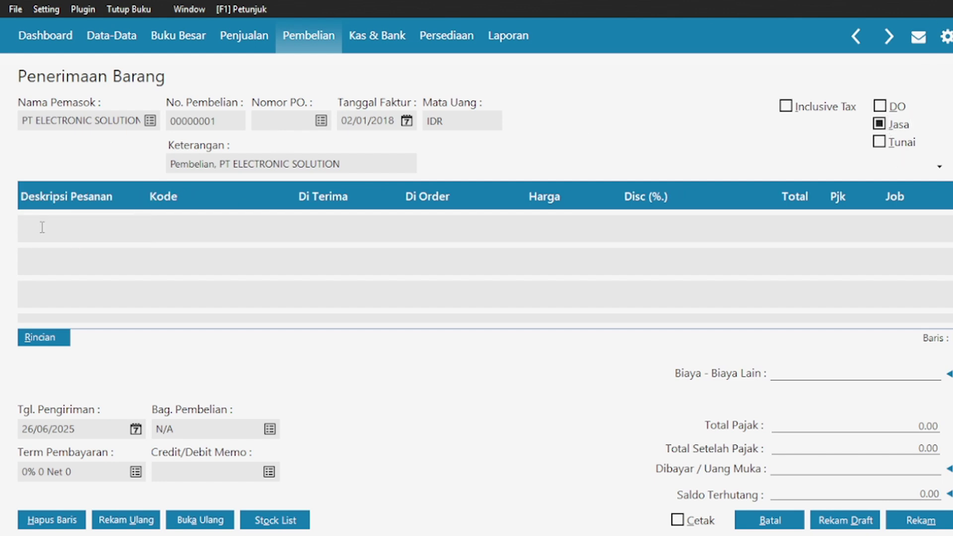
text(Laptop)
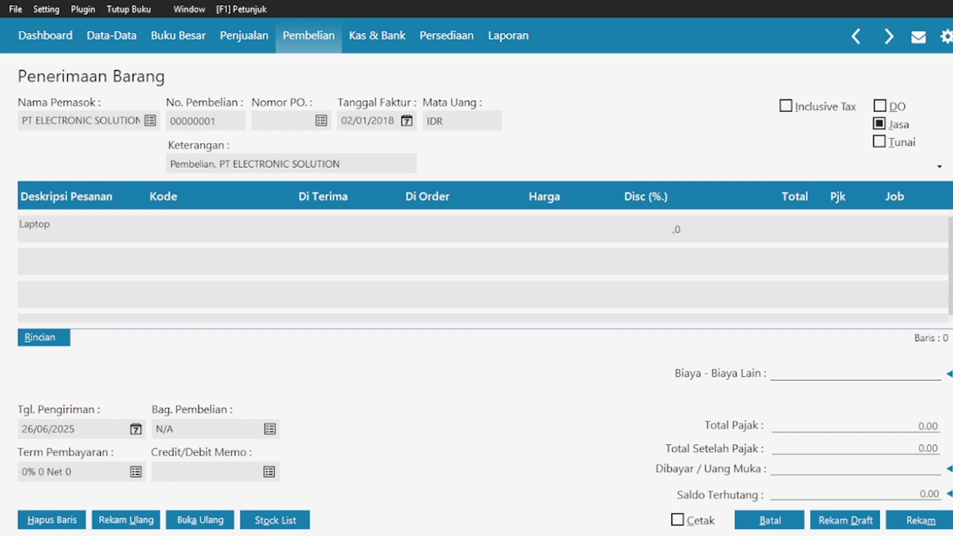
text( Toshiba)
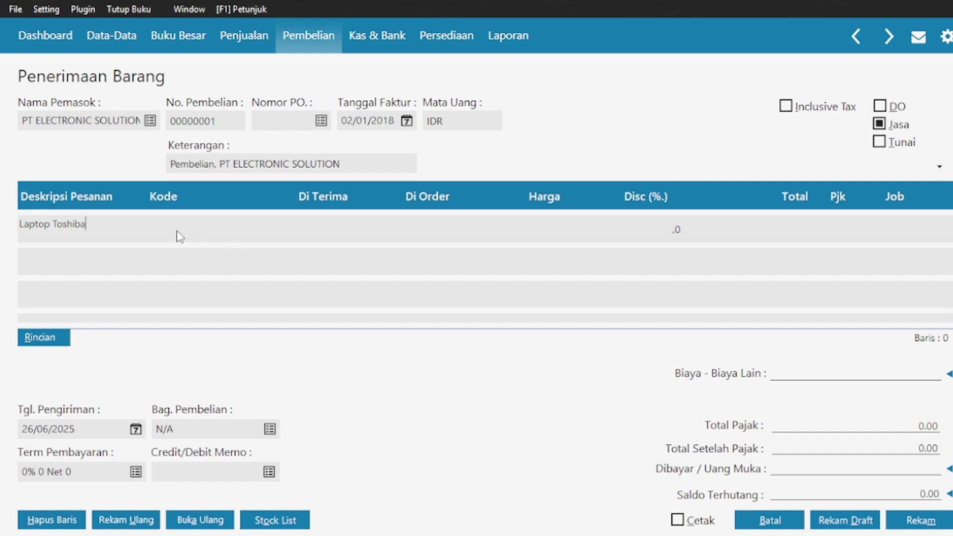
- From the invoice line's account selection, rename account 1700-00-030 to Peralatan and save it
click(189, 221)
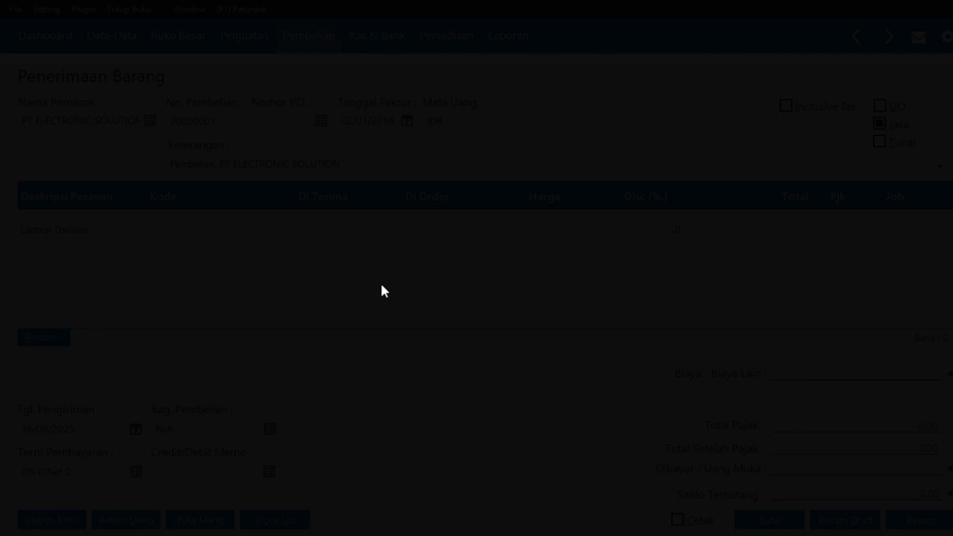
scroll(532, 257, down, 5)
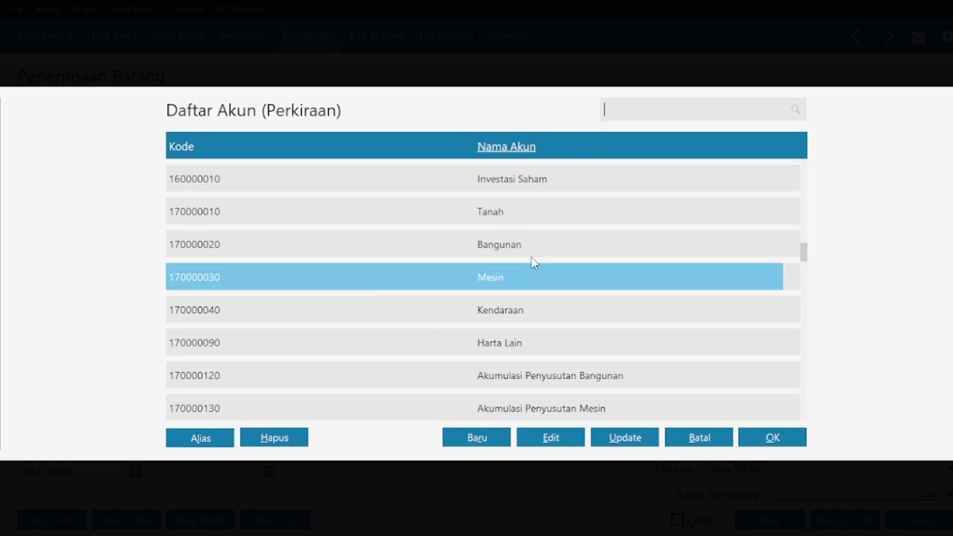
click(532, 438)
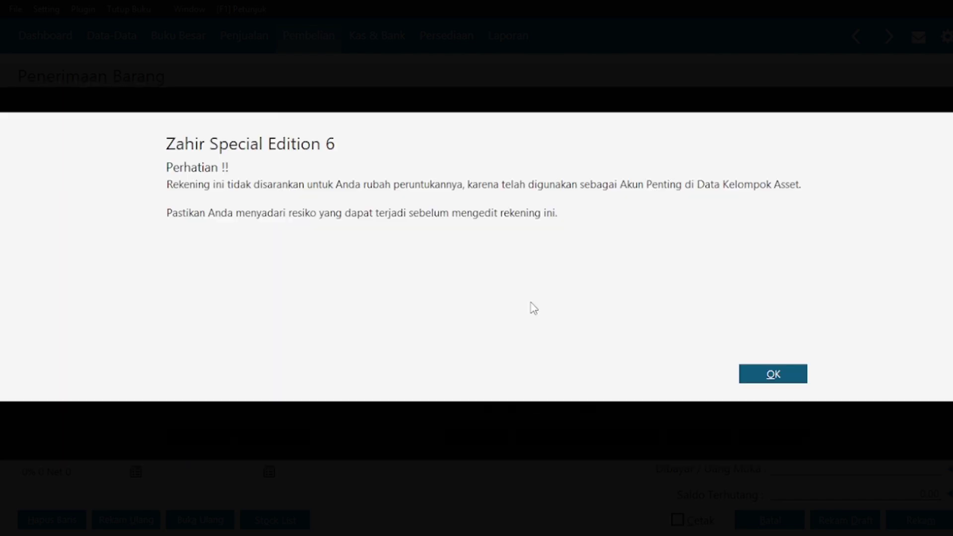
click(792, 371)
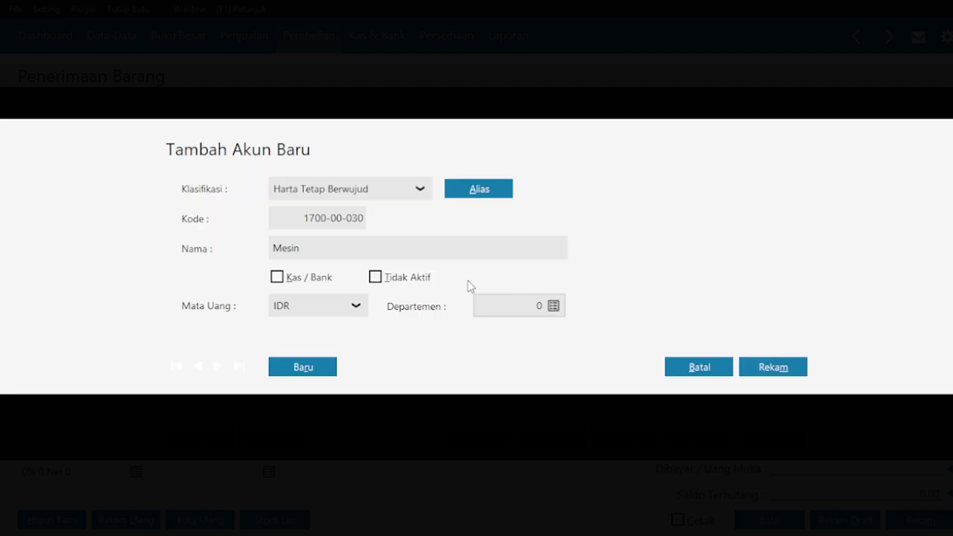
double_click(377, 249)
text(Peralatan)
click(765, 374)
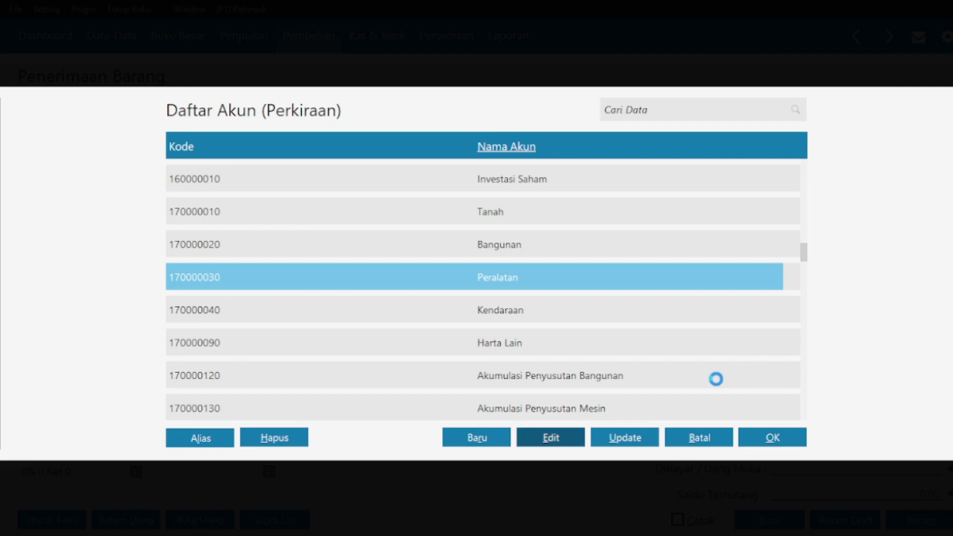
- Rename account 1700-00-130 to Akumulasi Penyusutan Peralatan and save it
click(584, 412)
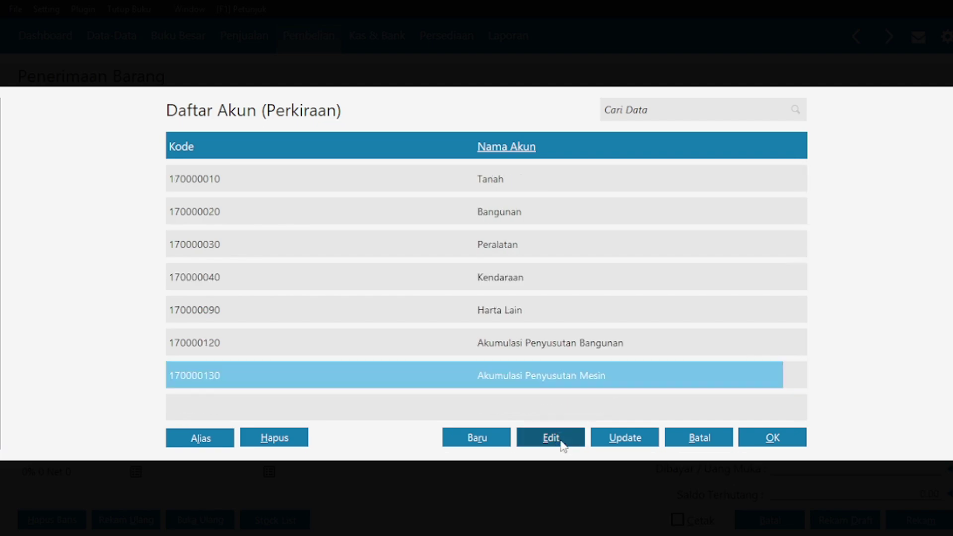
click(562, 442)
click(773, 372)
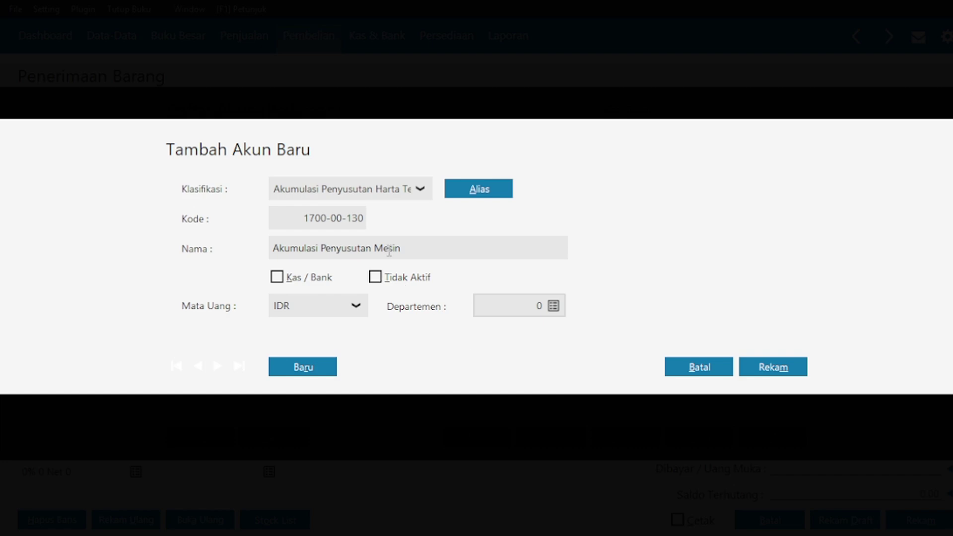
key(ctrl+shift+Left)
text(Peralata)
click(767, 370)
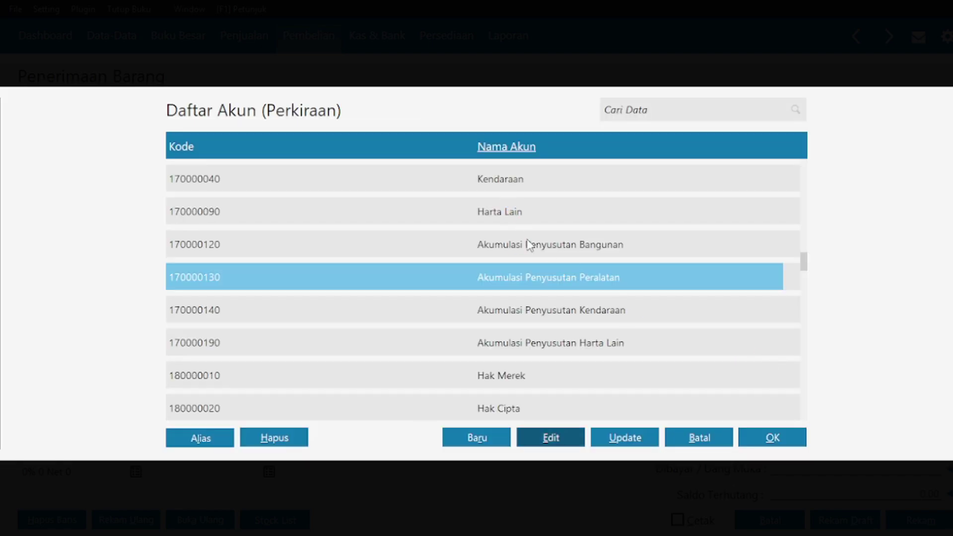
- Choose account 170000030 Peralatan as the code for the Laptop Toshiba invoice line
key(Up)
key(Up)
key(Up)
key(Up)
key(Up)
double_click(530, 213)
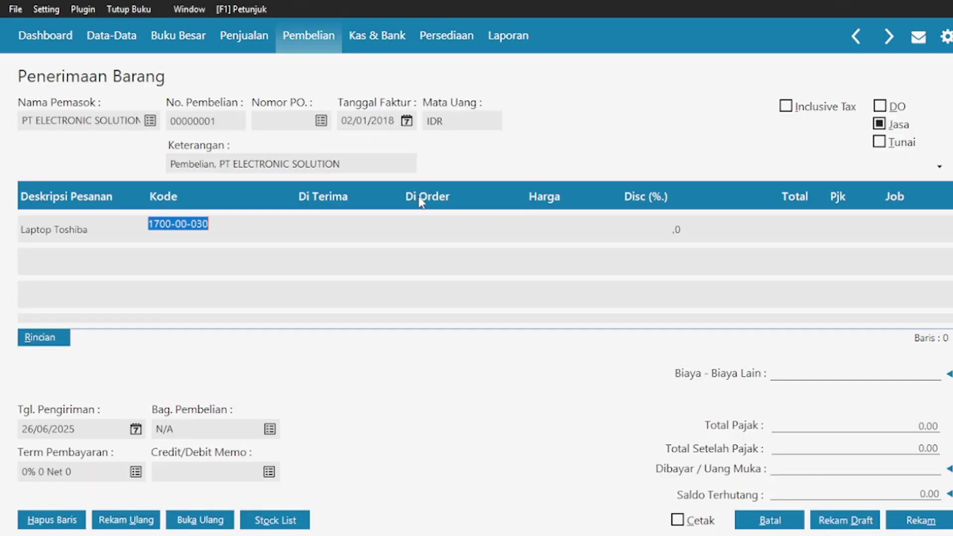
- Enter a received quantity of 1, a price of 5000000 and VAT tax for the Laptop Toshiba line
click(334, 234)
text(1)
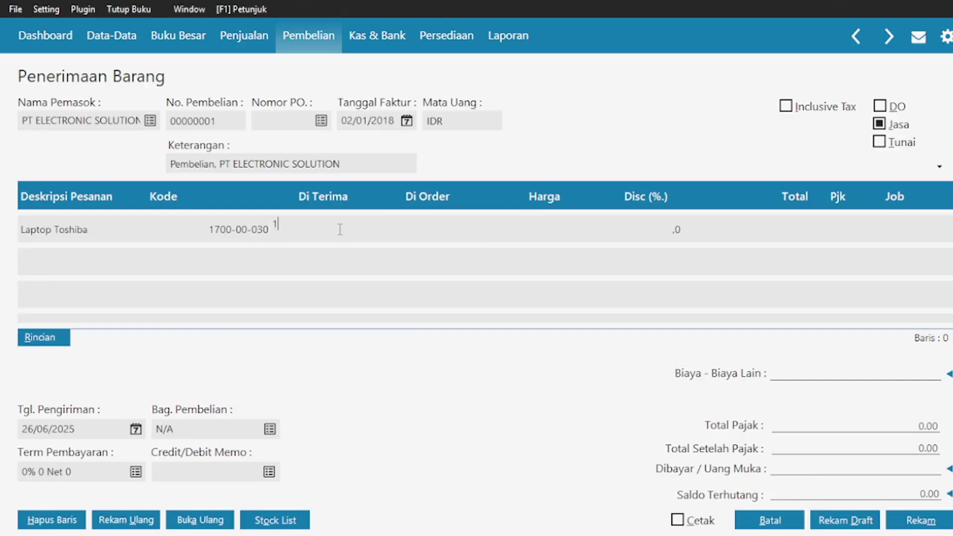
click(544, 226)
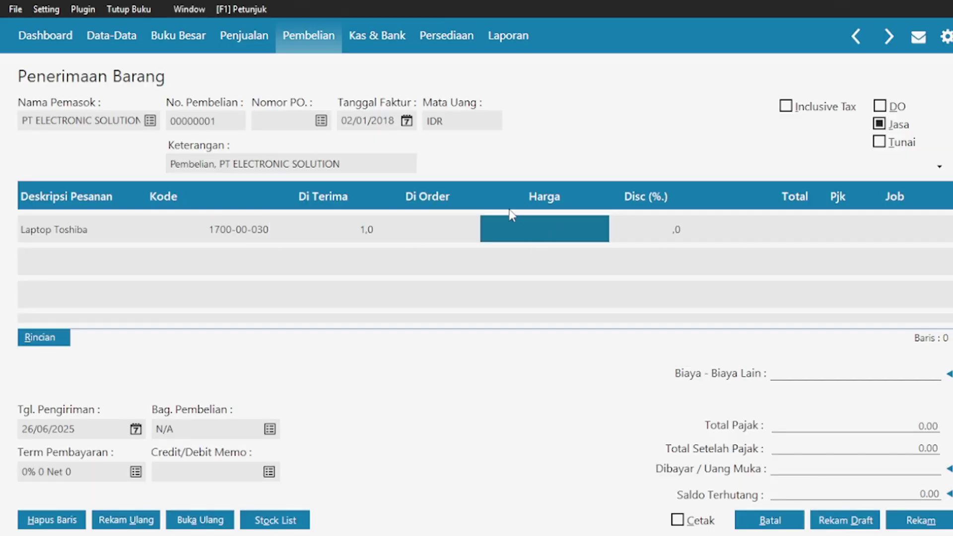
text(5000000)
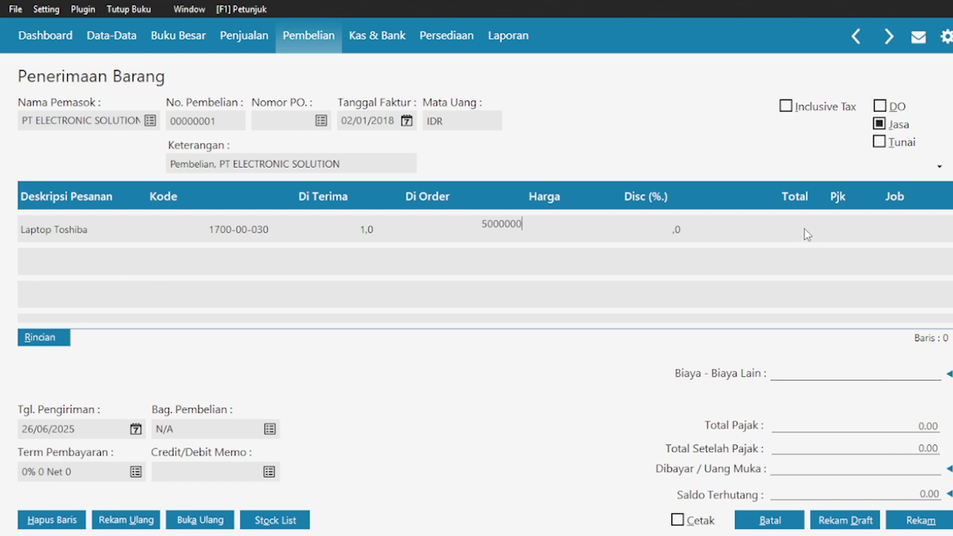
click(847, 227)
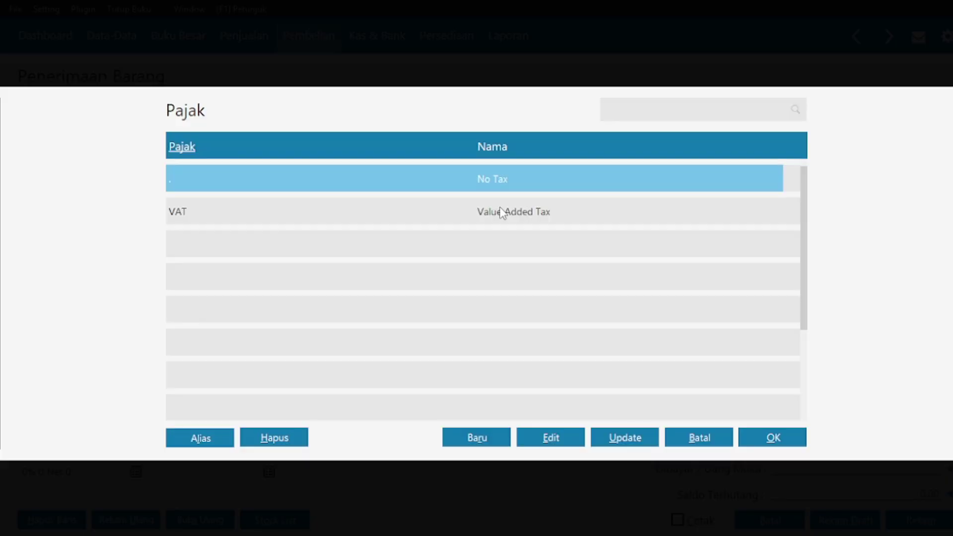
double_click(500, 213)
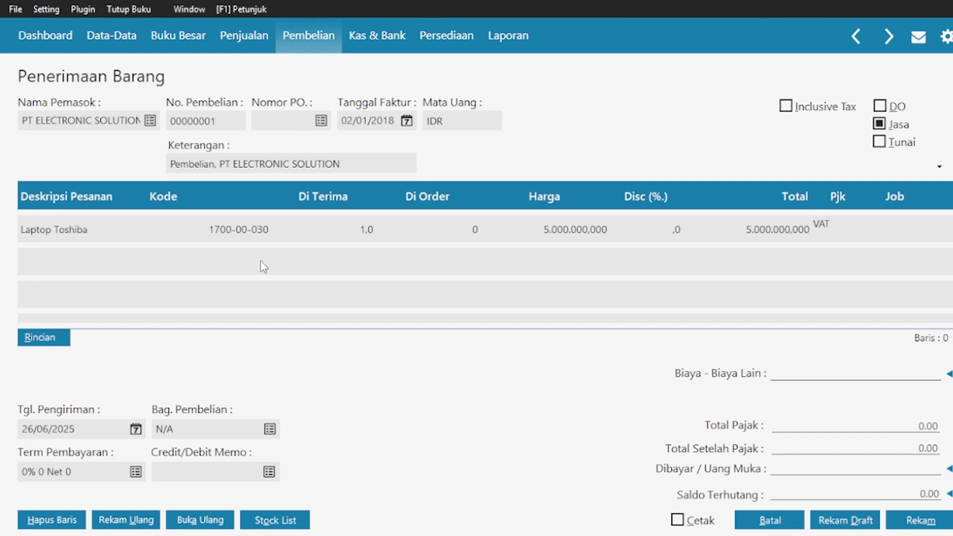
- Set the invoice's delivery date (Tgl. Pengiriman) to 27/01/2018
click(136, 430)
click(190, 404)
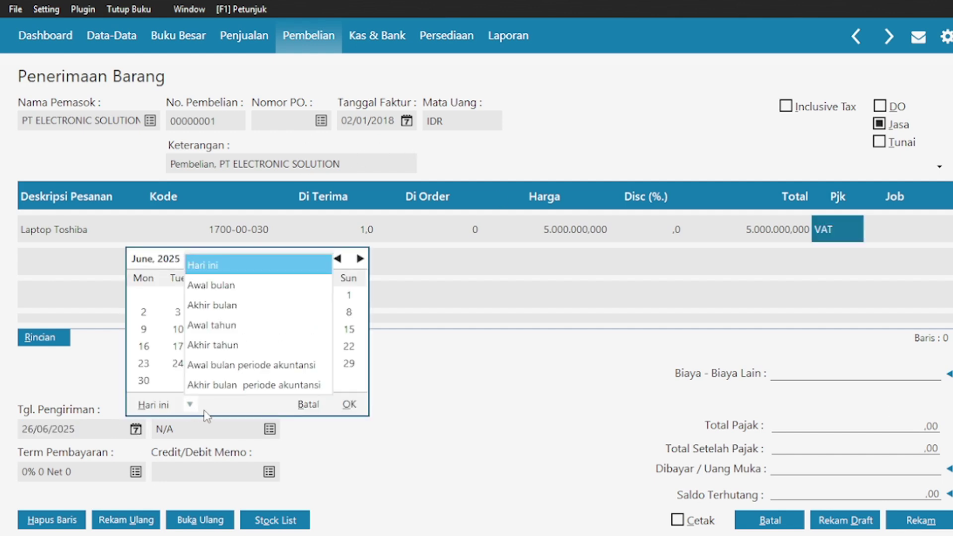
click(230, 363)
click(314, 347)
click(315, 347)
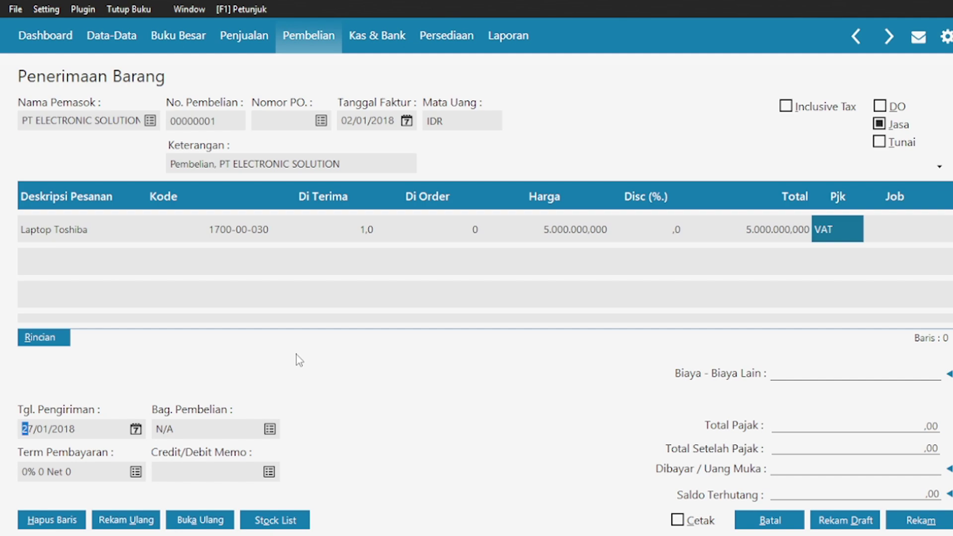
- Set the payment terms to 10 discount days, 30 due days and a 2% early discount
click(136, 472)
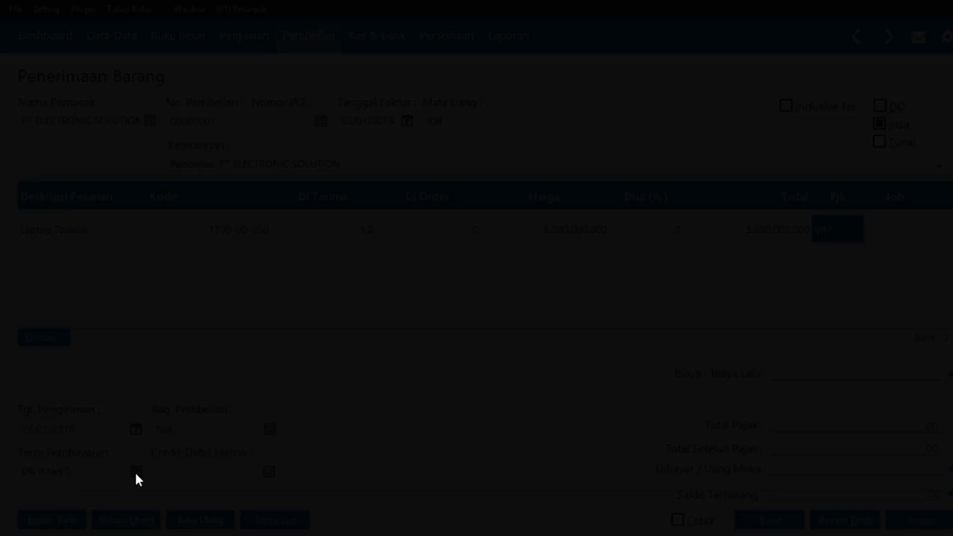
text(10)
key(Tab)
text(3)
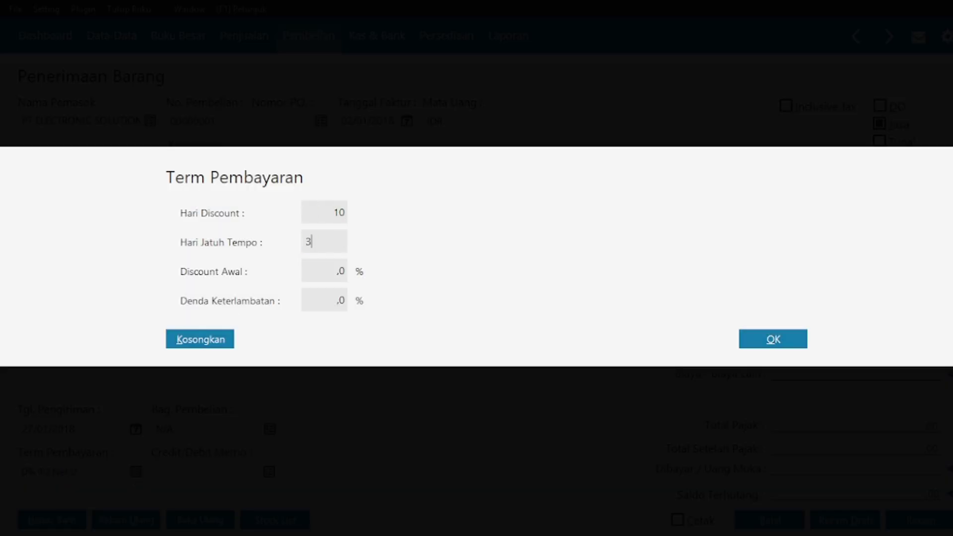
key(Tab)
text(2)
click(773, 339)
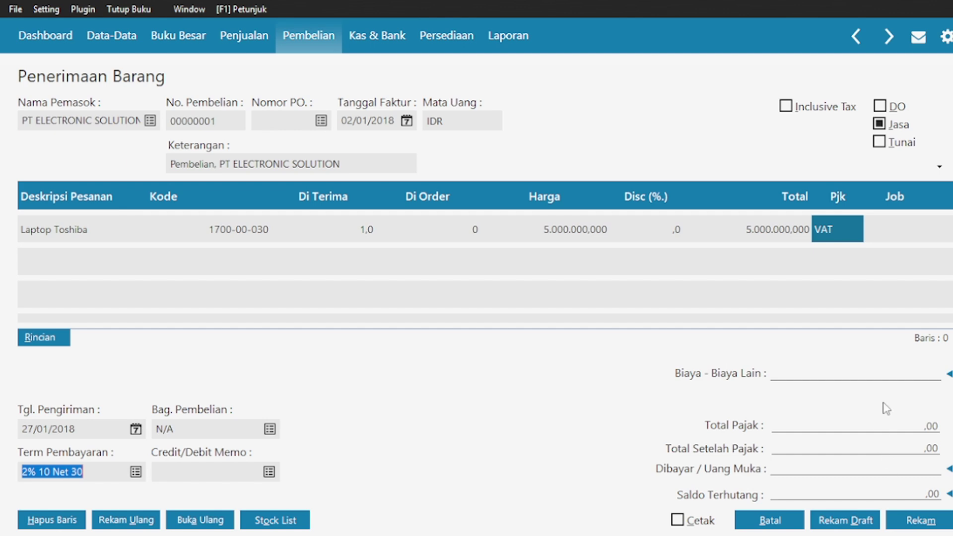
- Record the PT ELECTRONIC SOLUTION purchase invoice and close the blank invoice form and the invoice list
click(911, 231)
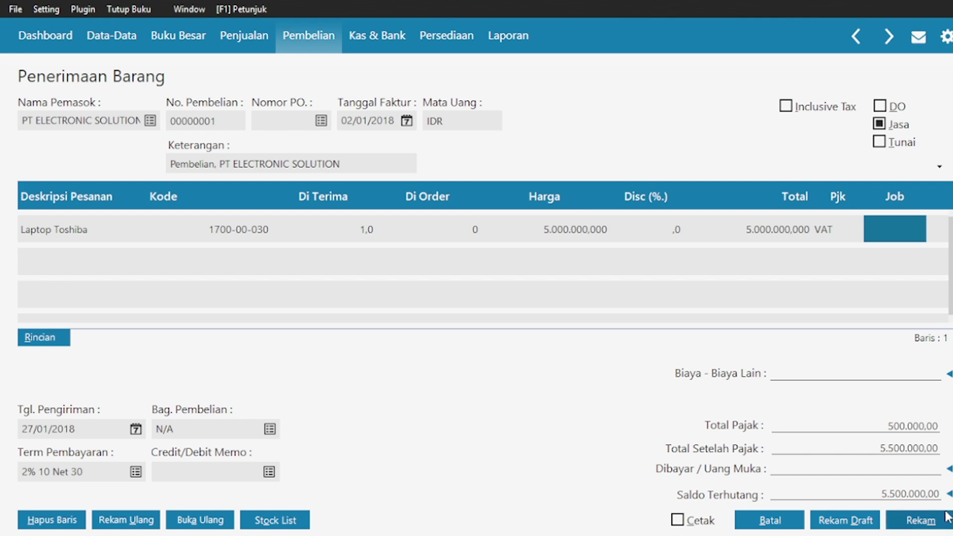
click(929, 520)
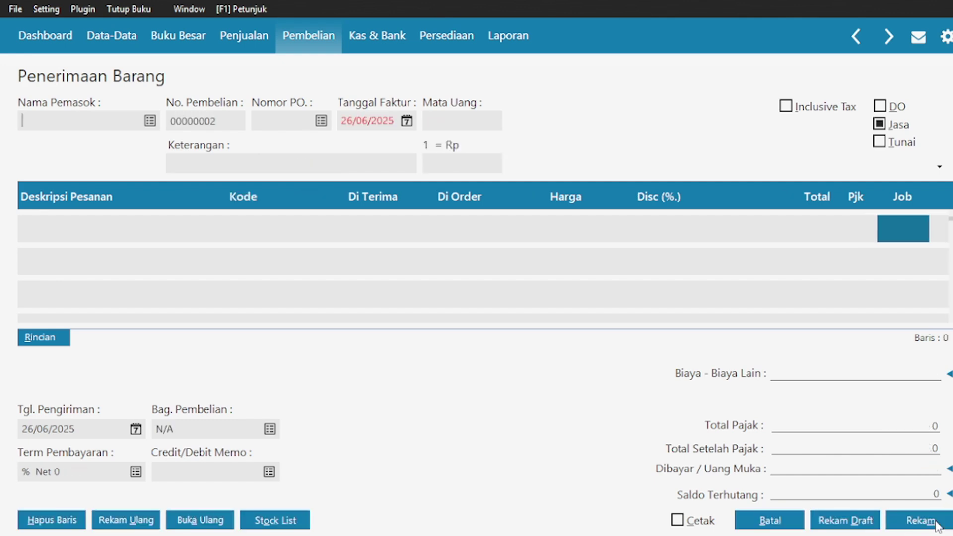
click(770, 519)
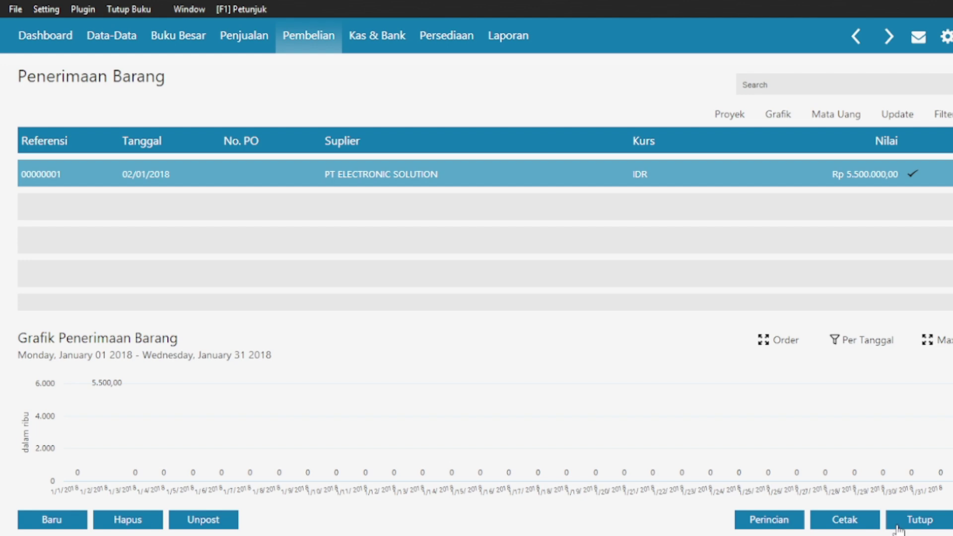
click(890, 517)
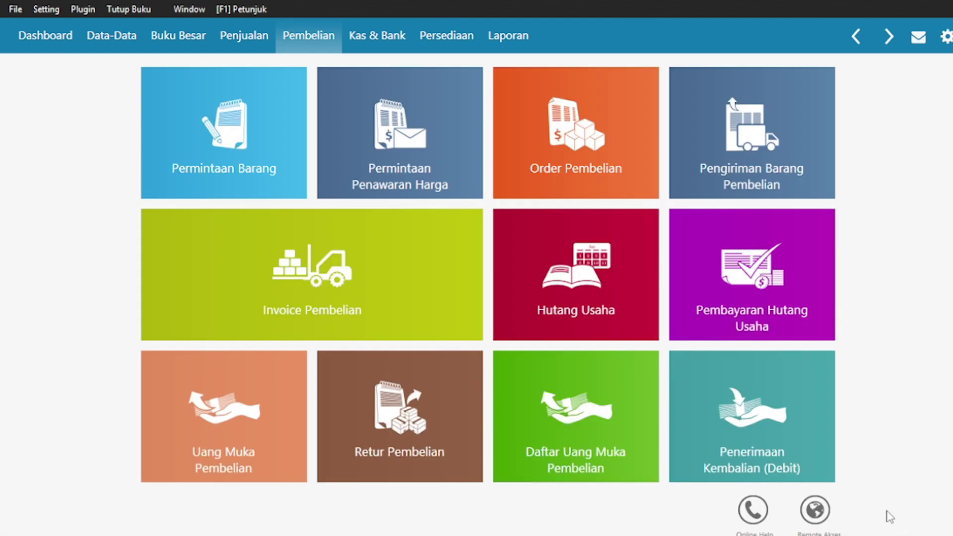
- Add a fixed asset (Data Harta Tetap) named Laptop Toshiba in the group Mesin dan Peralatan
click(109, 39)
mouse_move(830, 415)
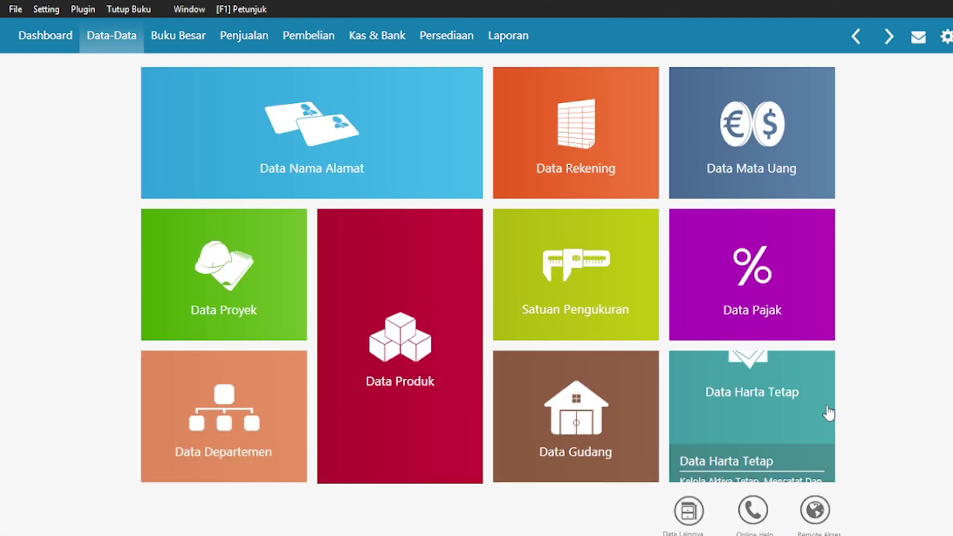
click(796, 403)
click(179, 519)
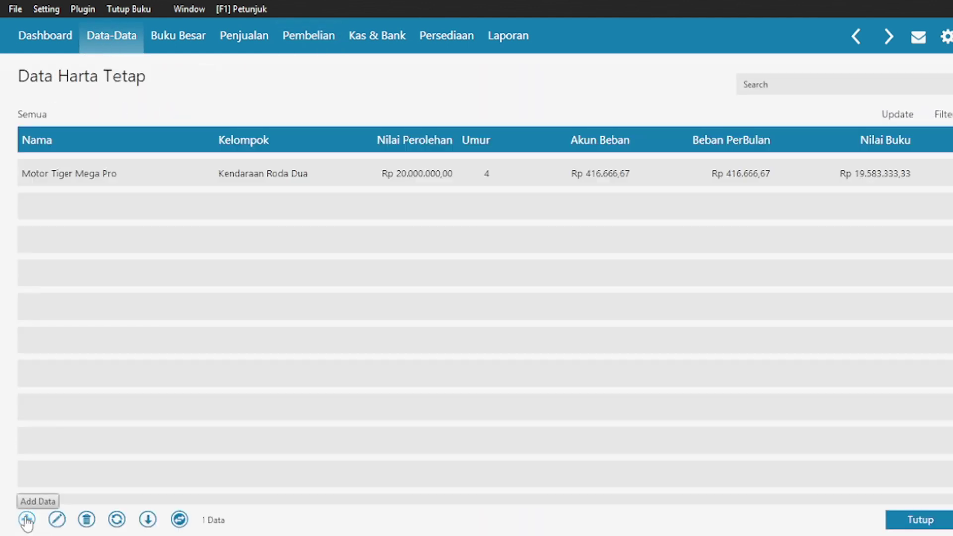
click(27, 519)
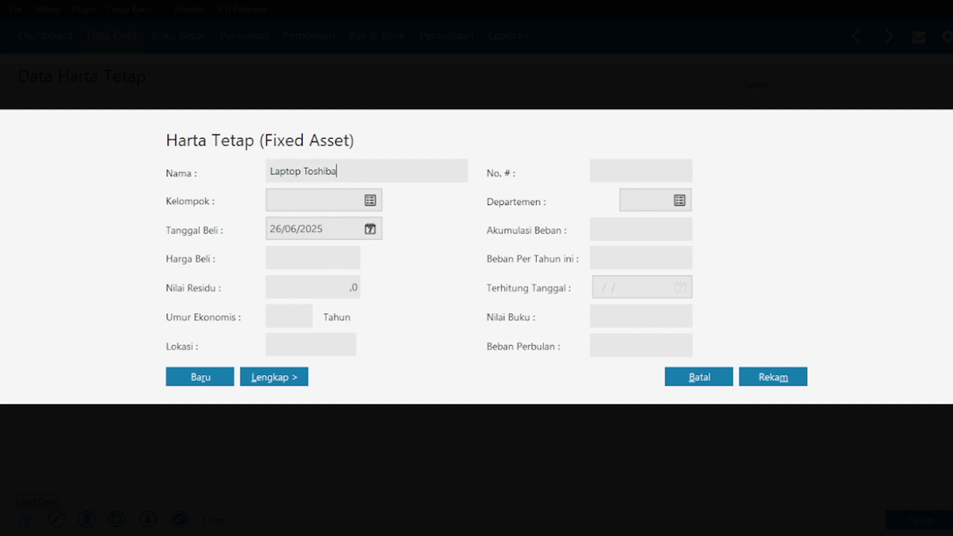
click(370, 200)
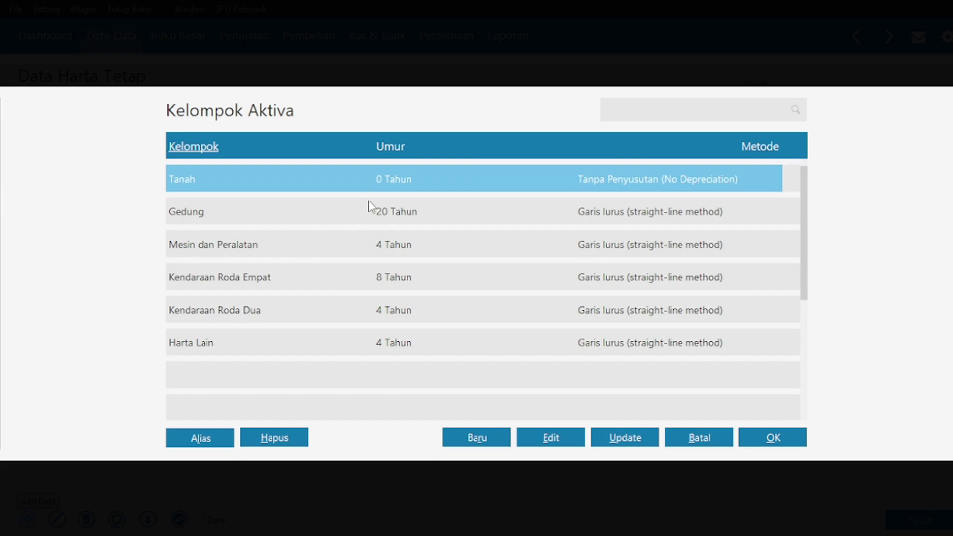
double_click(328, 251)
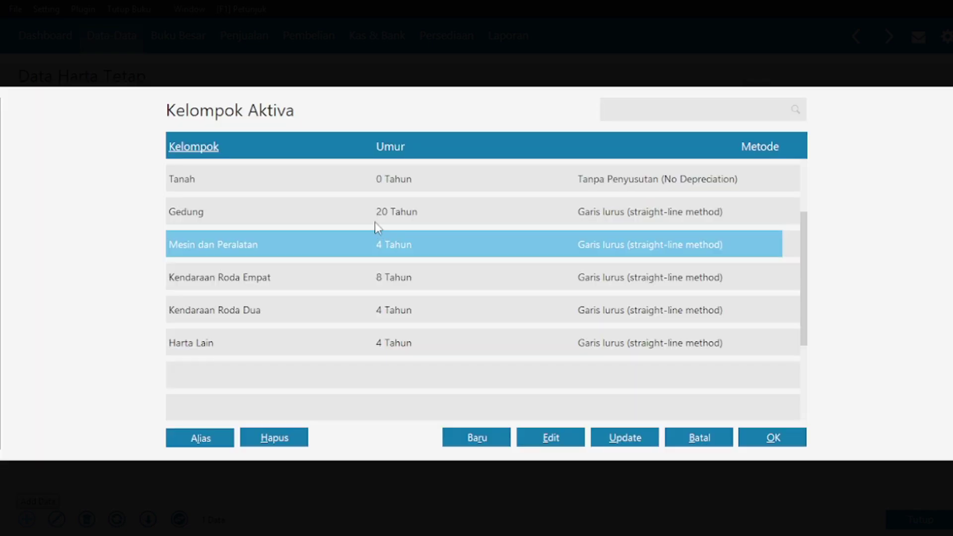
double_click(392, 243)
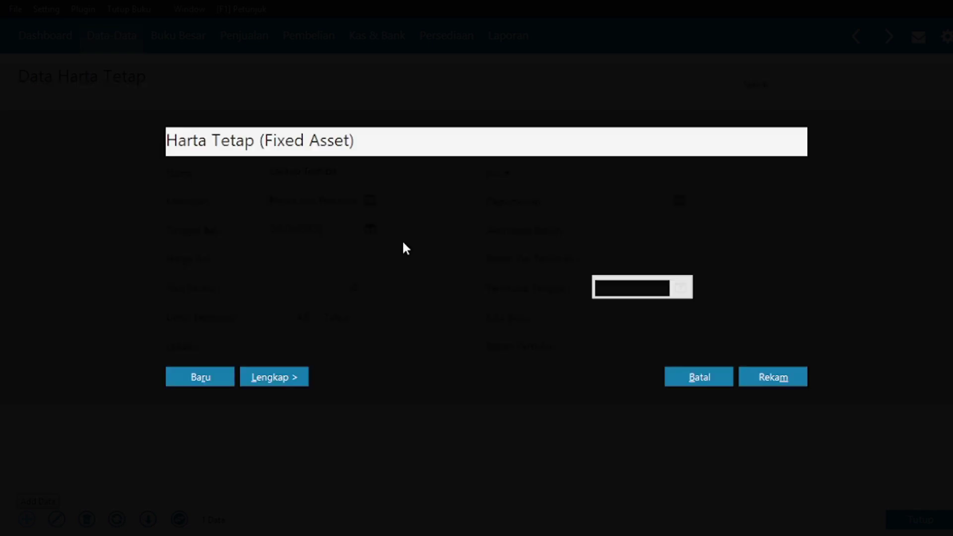
- Set the Laptop Toshiba asset's purchase date (Tanggal Beli) to 02/01/2018
click(370, 229)
click(427, 404)
click(447, 386)
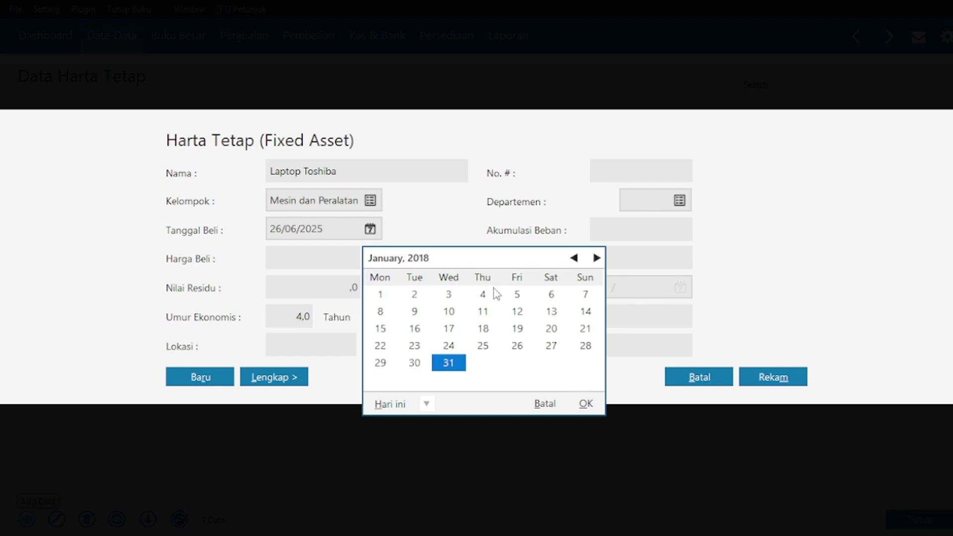
click(414, 296)
- Enter a purchase price (Harga Beli) of 5500000 for the laptop, record the asset and close the asset list
click(342, 259)
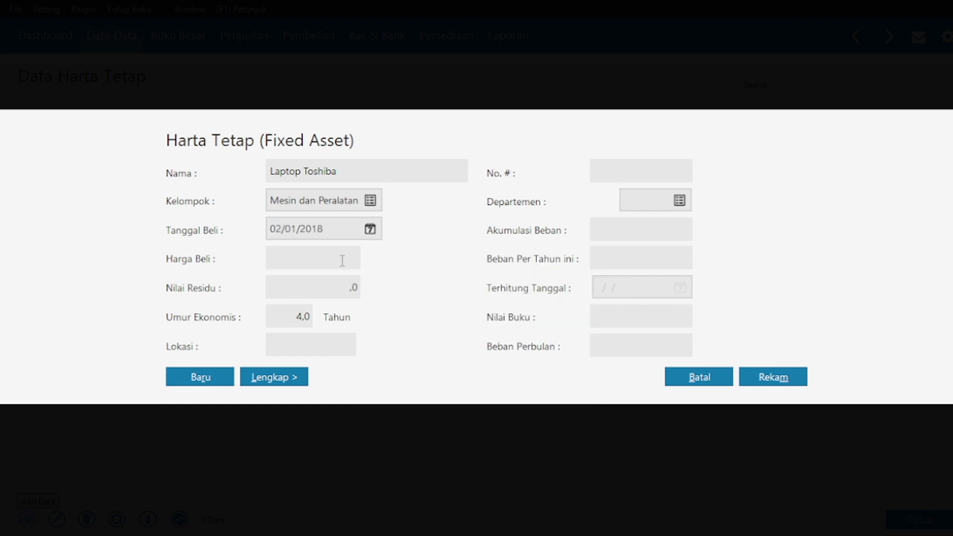
text(5500000)
click(609, 317)
click(768, 378)
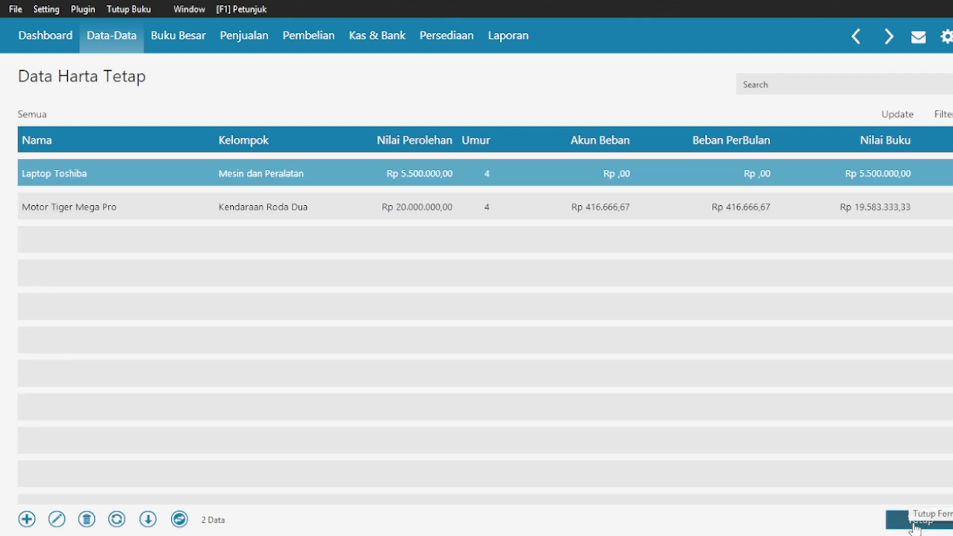
click(916, 523)
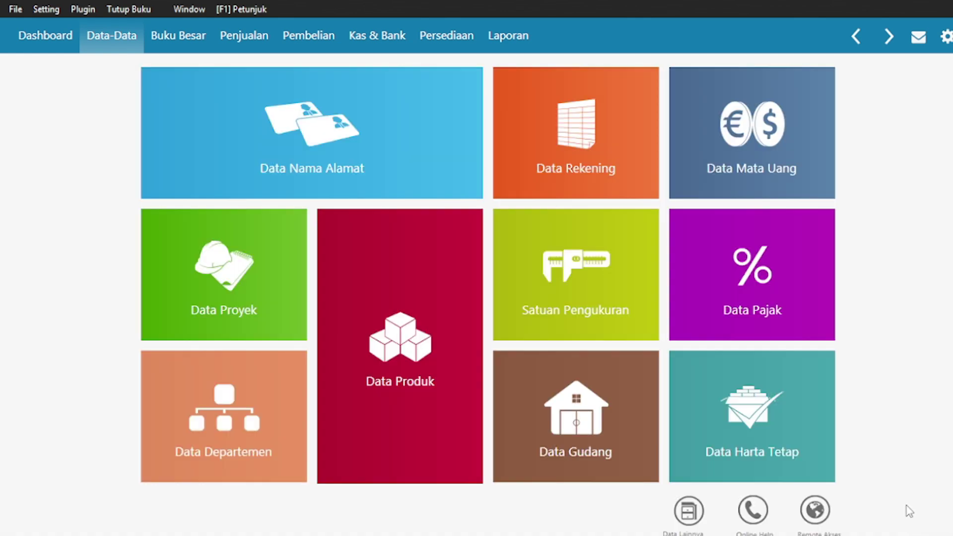
- Check transaction document No. 3 (Pembayaran Piutang) in the PDF and return to Zahir Accounting
key(alt+Tab)
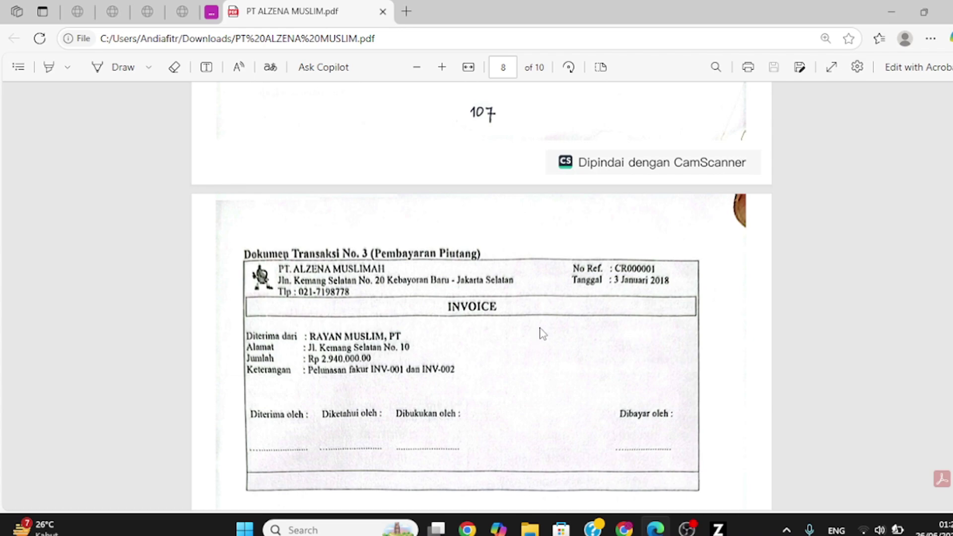
key(alt+Tab)
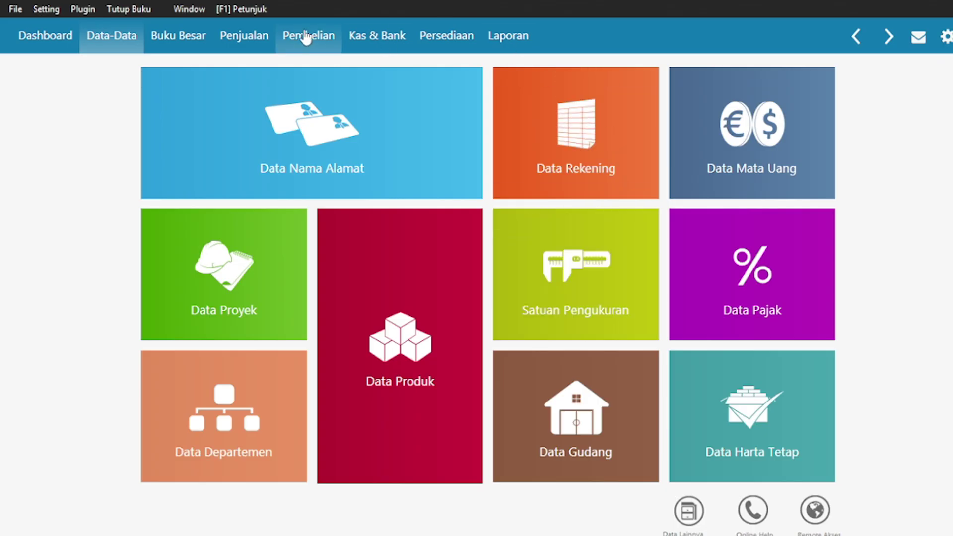
- Start a new receivable payment (Pembayaran Piutang) received from PT RAYAN MUSLIM
click(260, 38)
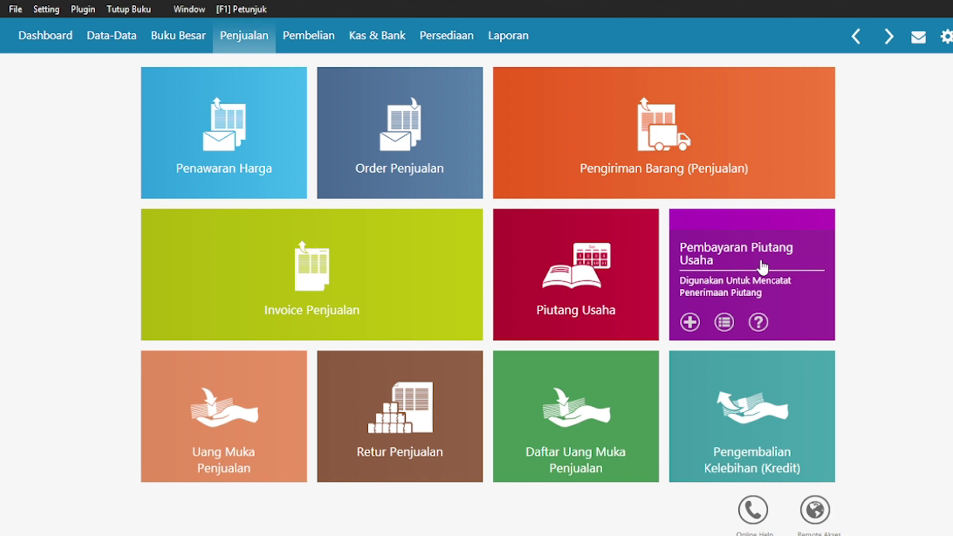
click(763, 267)
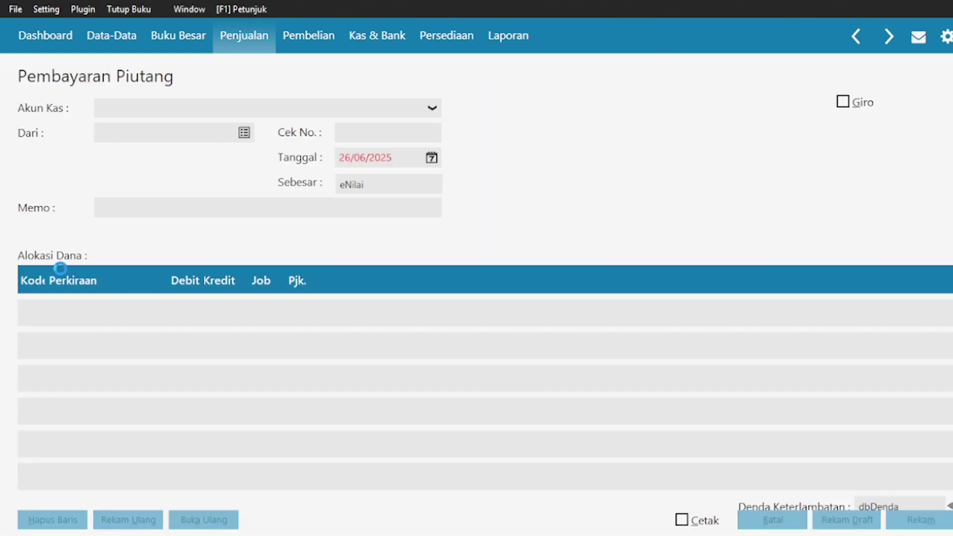
click(245, 134)
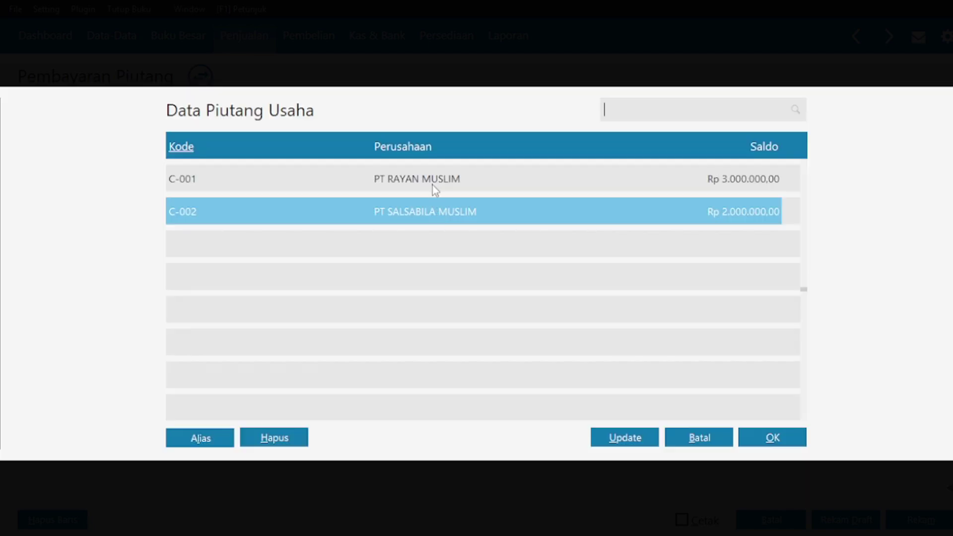
double_click(434, 185)
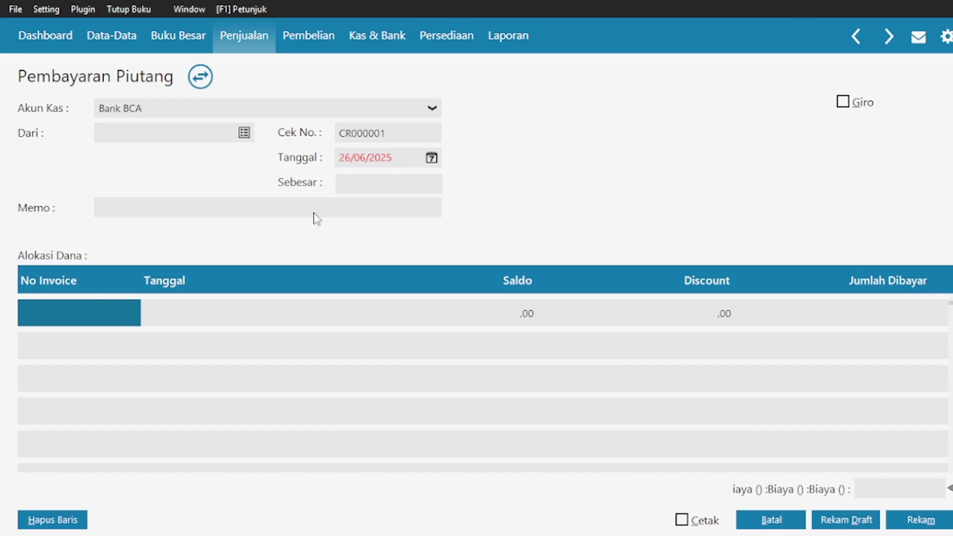
- Set the receivable payment's date (Tanggal) to 03/01/2018
click(432, 160)
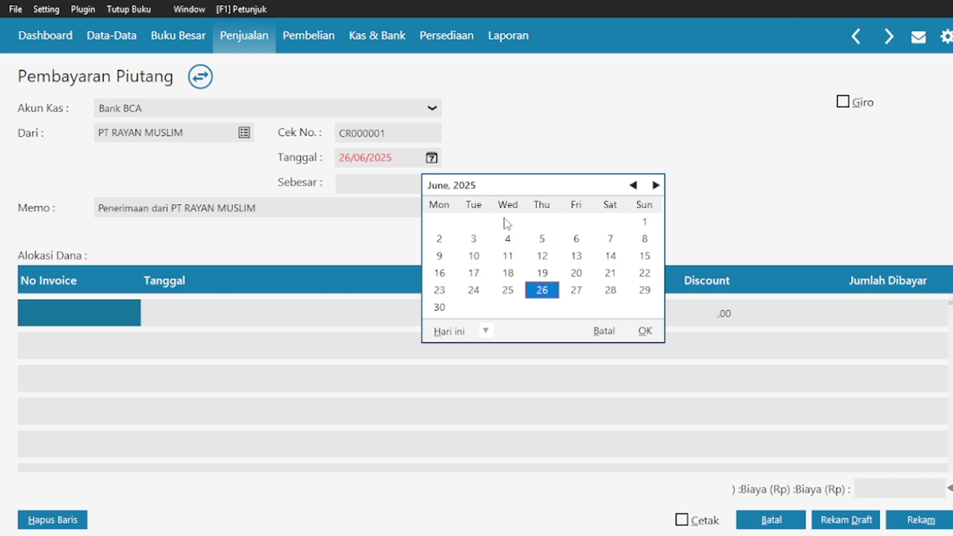
click(486, 330)
click(519, 475)
click(507, 227)
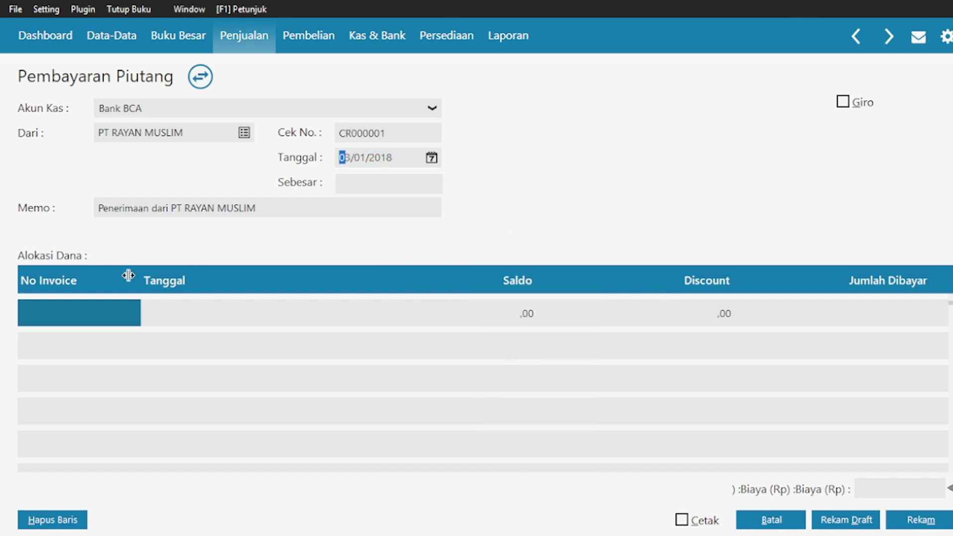
- Allocate the receipt to invoices INV-01 and INV-02 and fill in the amount (Sebesar) of Rp 2.940.000
click(57, 308)
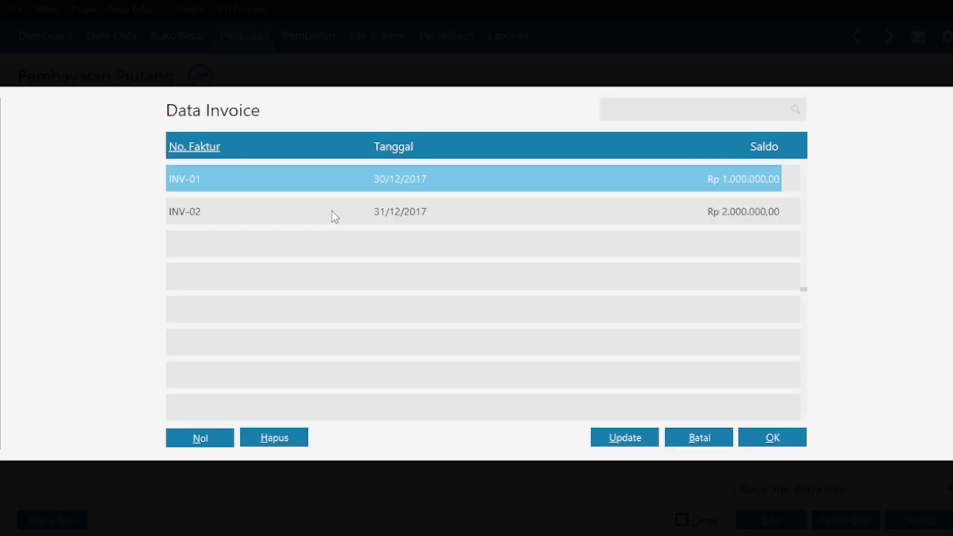
double_click(402, 180)
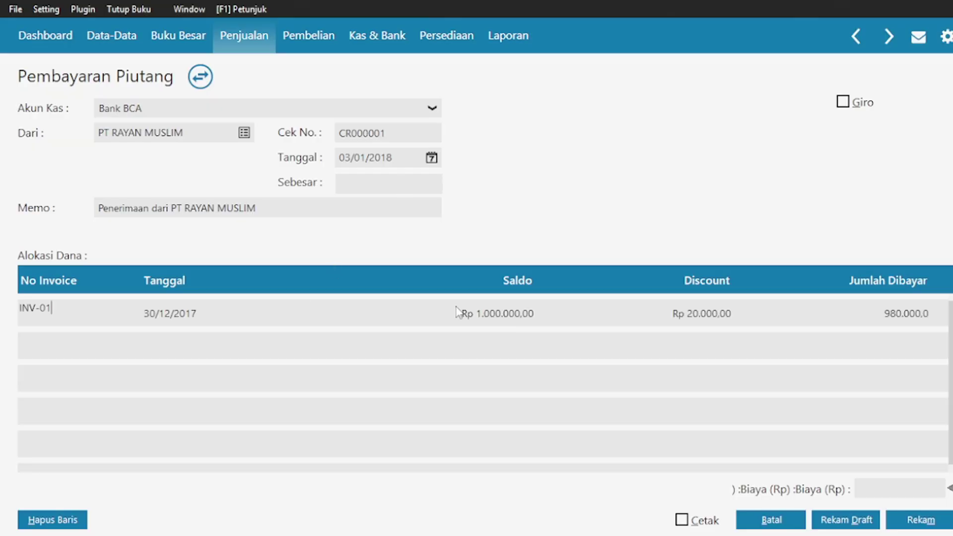
click(64, 352)
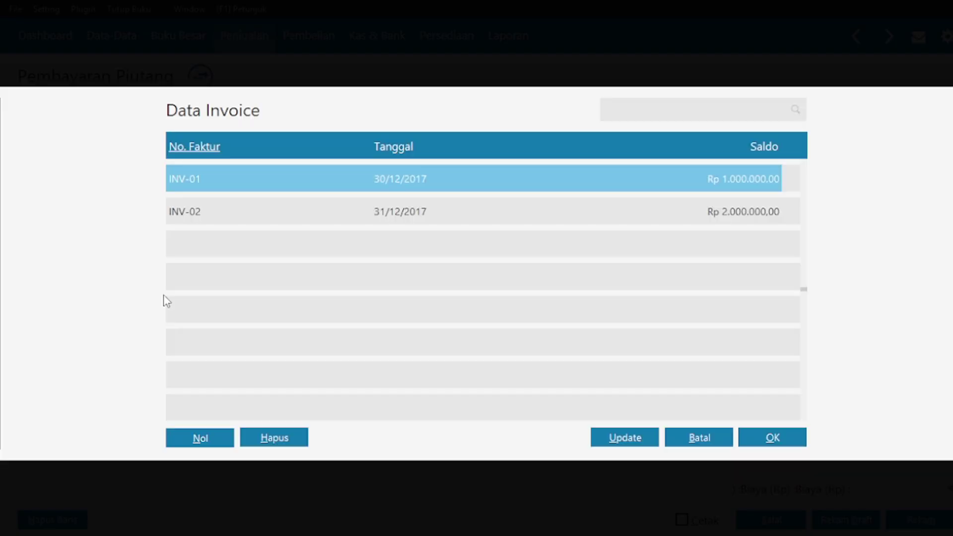
double_click(346, 212)
click(379, 182)
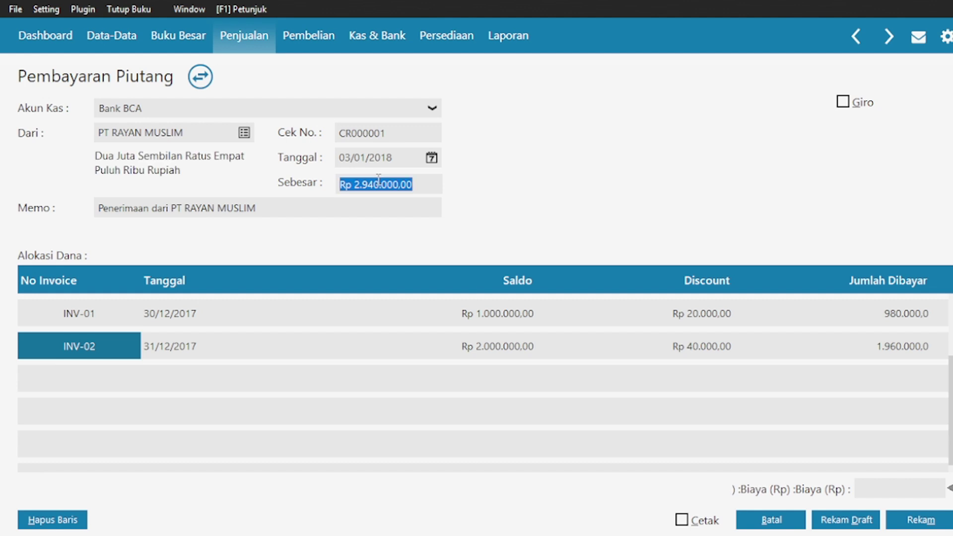
click(429, 184)
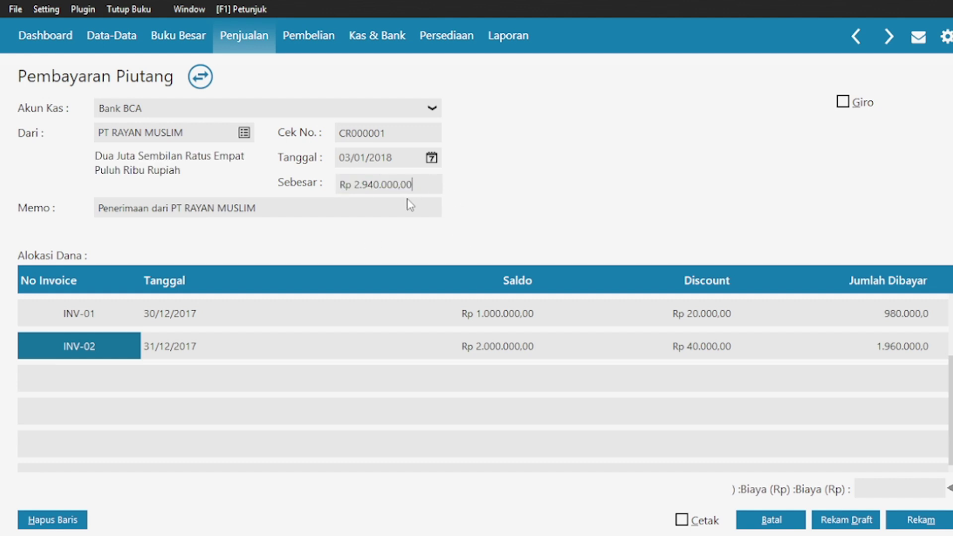
- Record the receivable payment, then close the new blank entry and the payment list
click(918, 521)
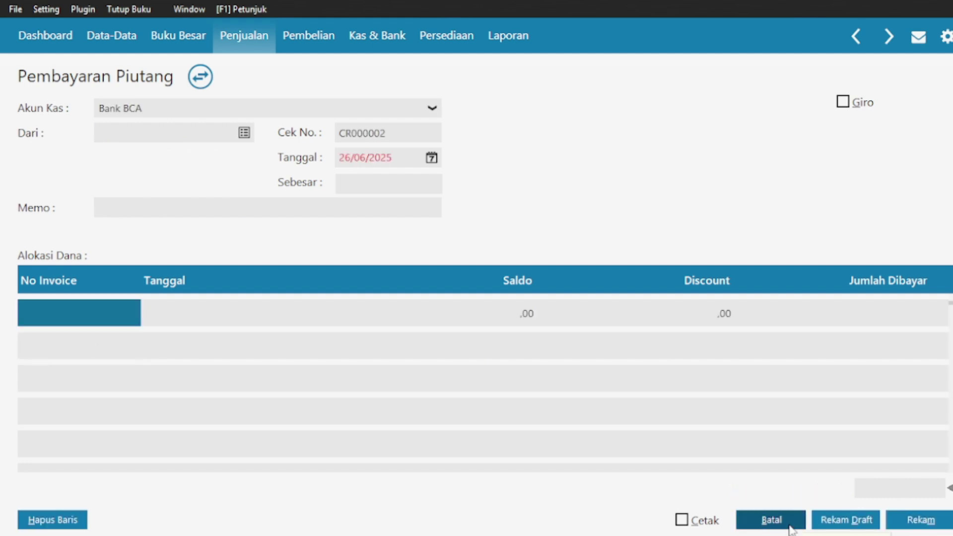
click(789, 524)
click(920, 528)
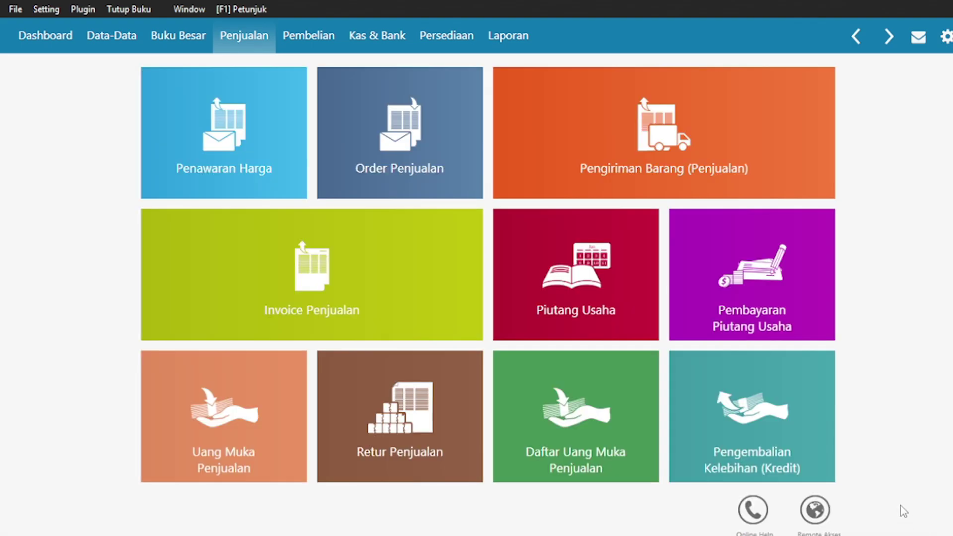
- Check transaction document No. 4 (Pembayaran hutang) in the PDF and return to Zahir Accounting
key(alt+Tab)
scroll(502, 314, down, 8)
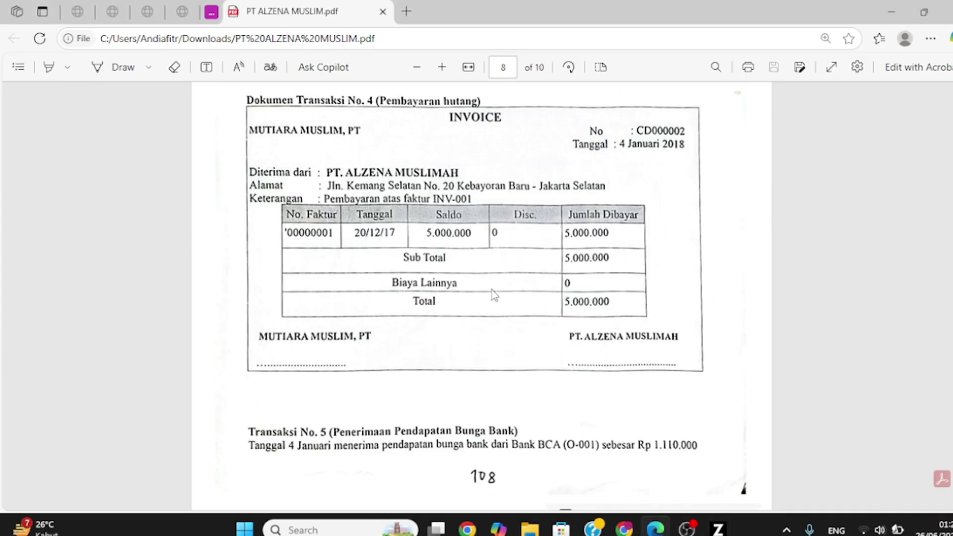
key(alt+Tab)
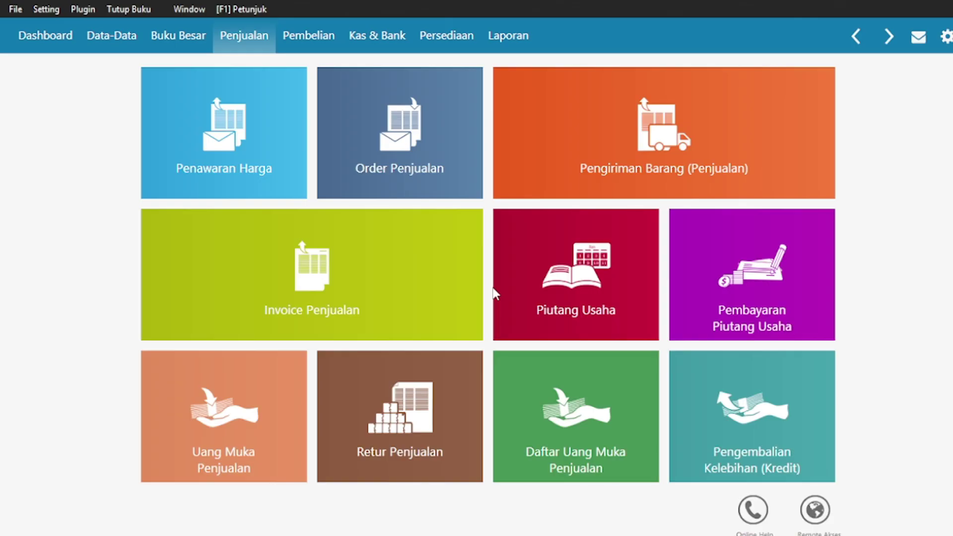
- Start a new payable payment (Pembayaran Hutang Usaha) with PT MUTIARA MUSLIM as the recipient
click(304, 38)
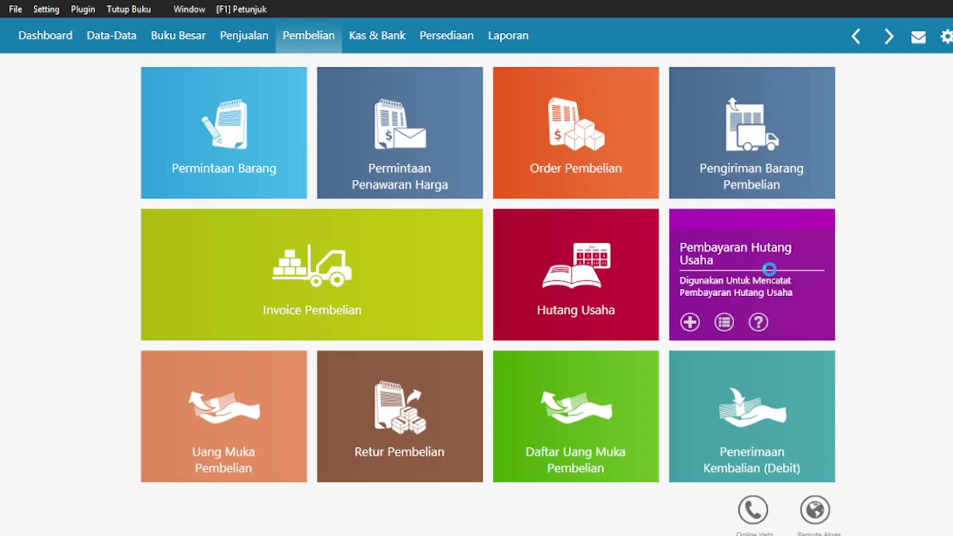
click(772, 278)
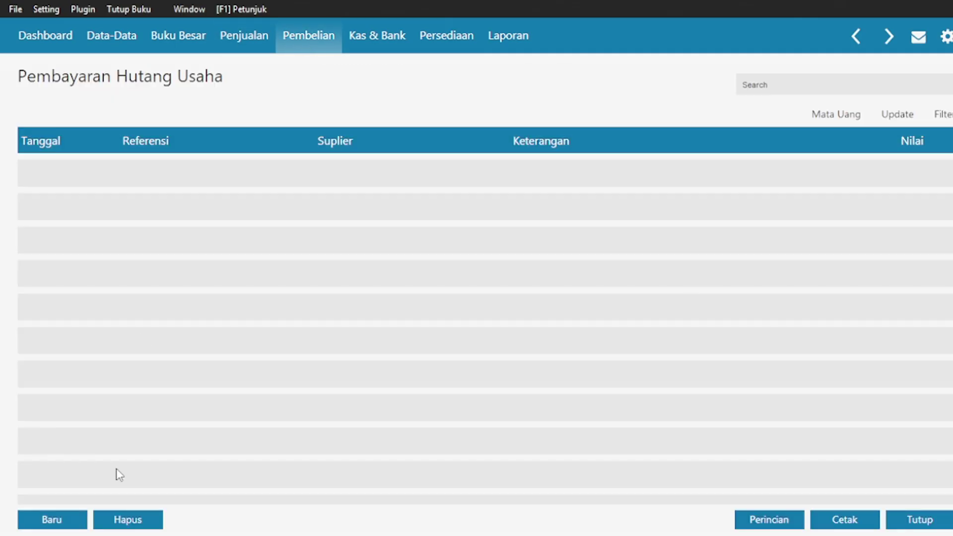
click(79, 518)
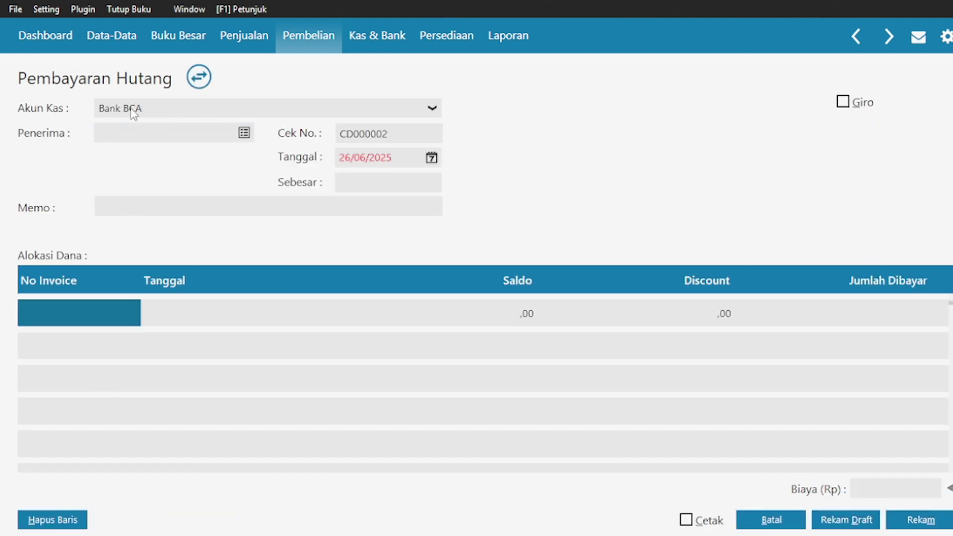
click(245, 134)
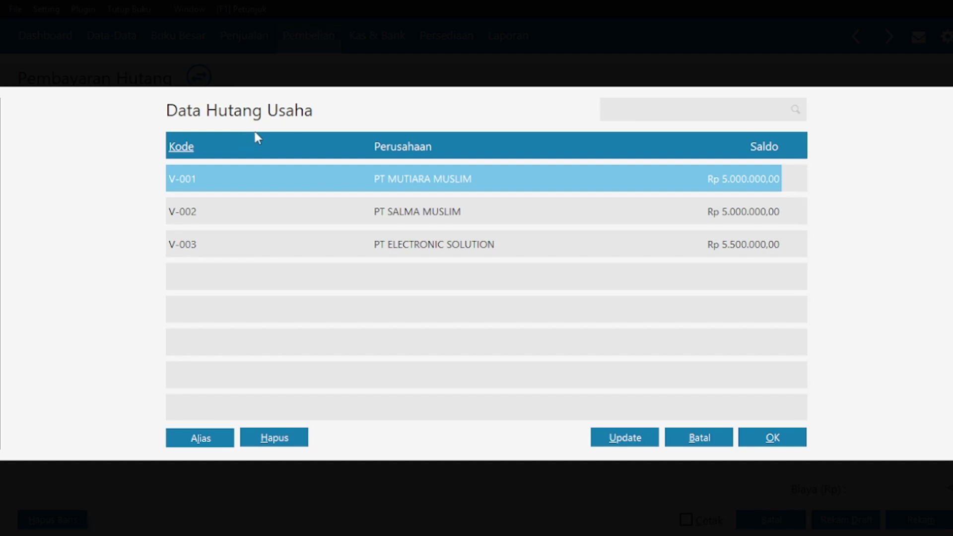
double_click(426, 193)
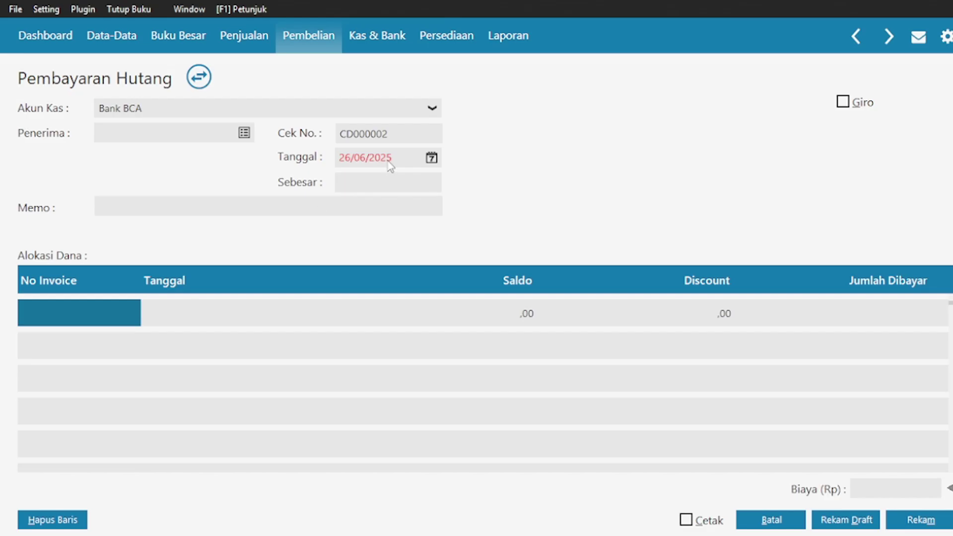
- Set the payable payment's date (Tanggal) to 04/01/2018
click(432, 158)
click(485, 332)
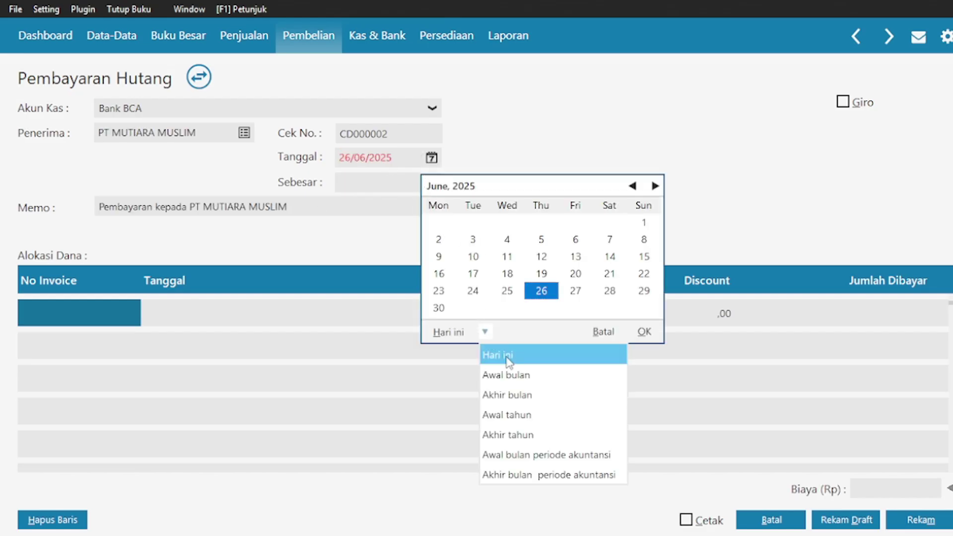
click(508, 357)
click(541, 224)
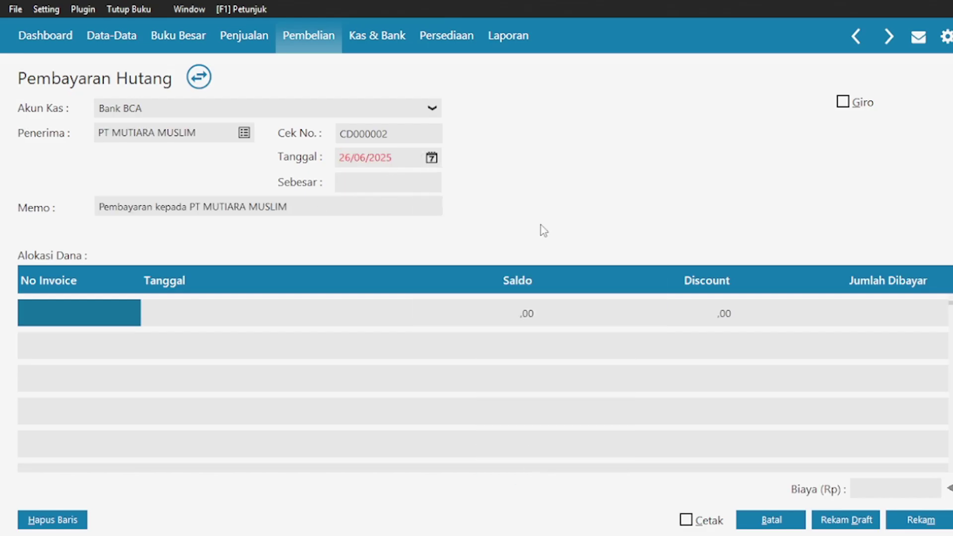
- Allocate the payment to PT MUTIARA MUSLIM's invoice INV-01 and fill in the amount (Sebesar) of Rp 5.000.000
click(57, 310)
click(57, 310)
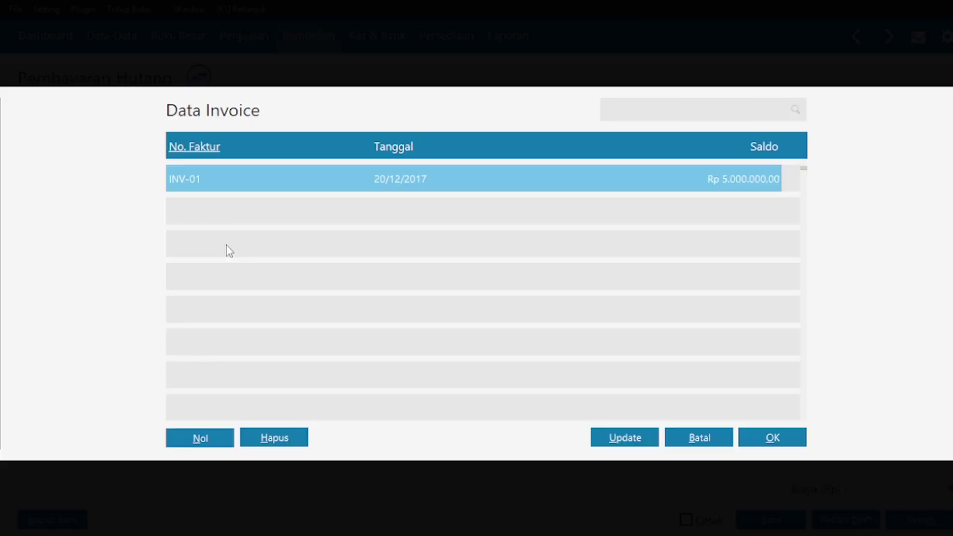
double_click(456, 191)
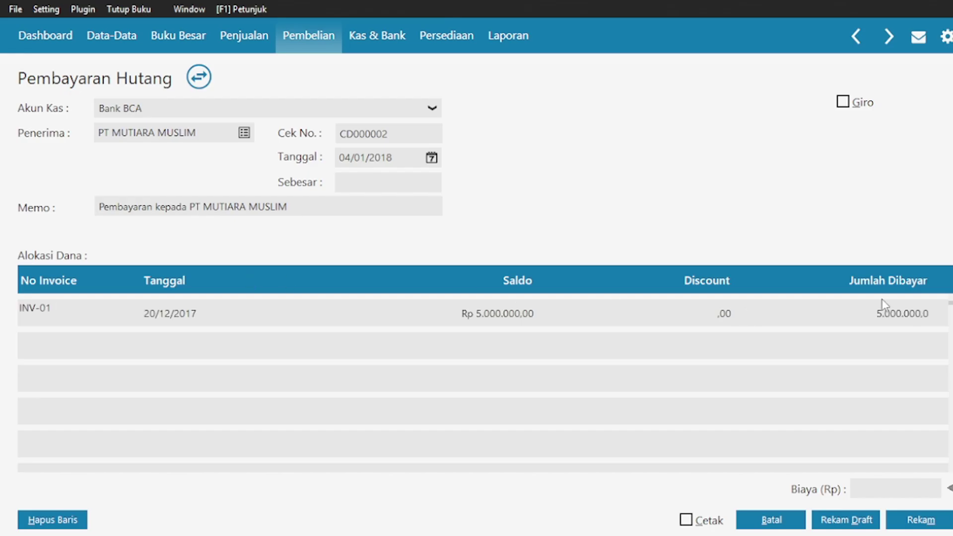
click(384, 181)
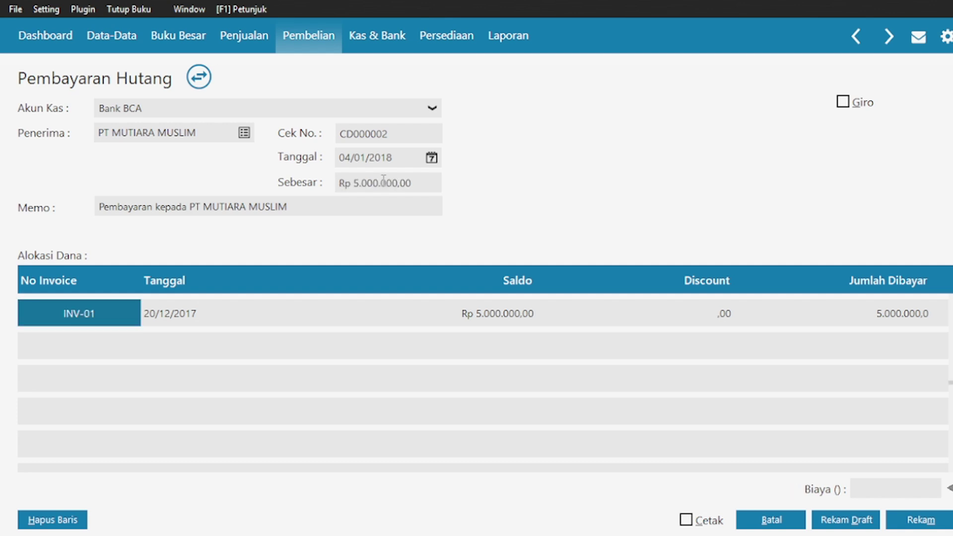
- Record the payable payment, then close the new blank entry and the list of payable payments
click(942, 523)
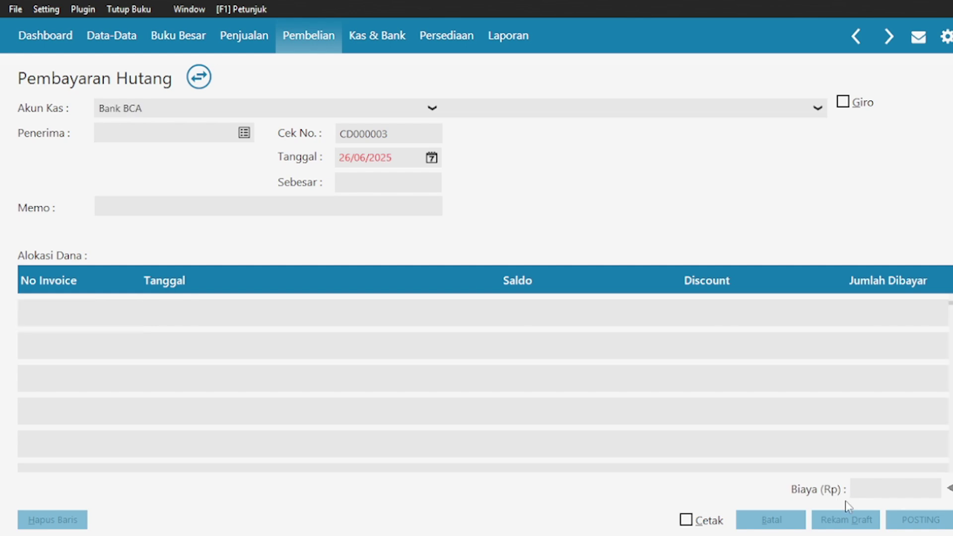
click(769, 520)
click(920, 521)
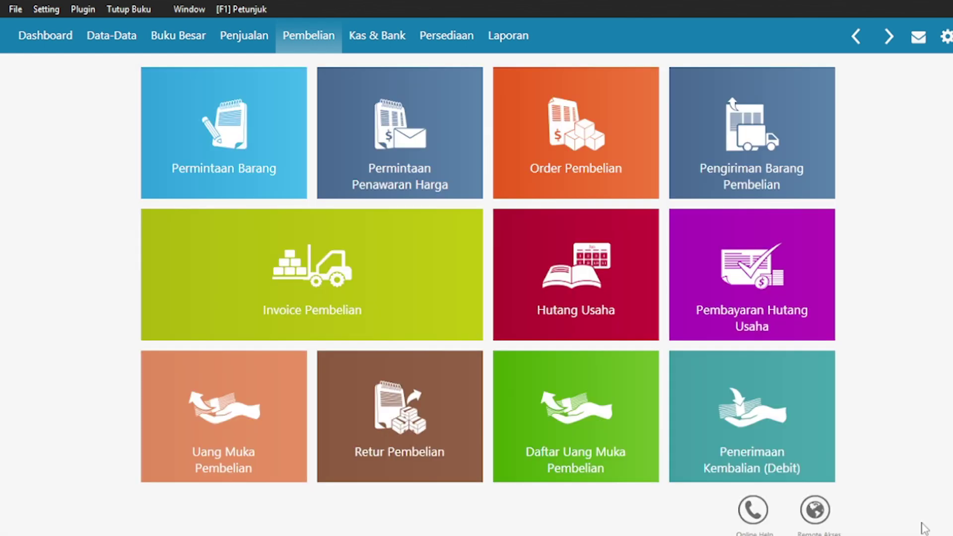